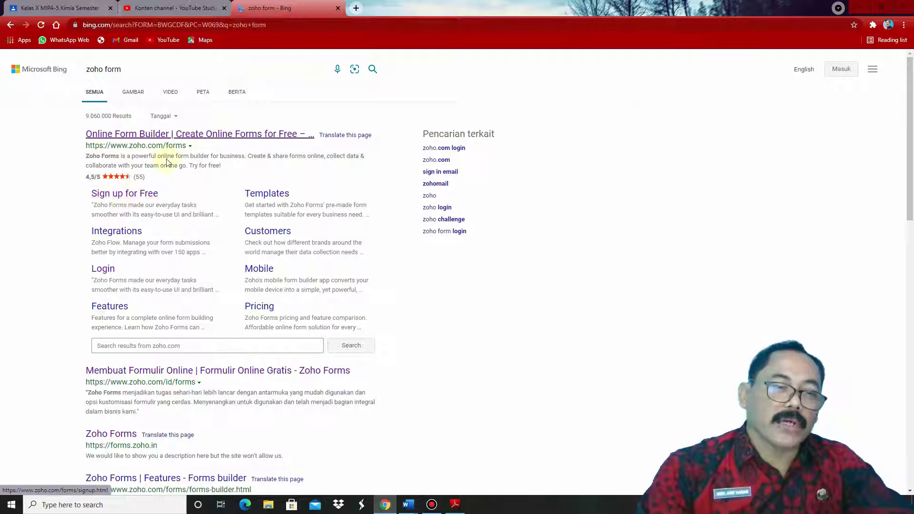
Access Zoho Forms from the search results and open all entries of the Daftar Hadir Kegiatan Pengenalan Lingkungan Sekolah form.
{"action": "left_click", "coordinate": [133, 137]}
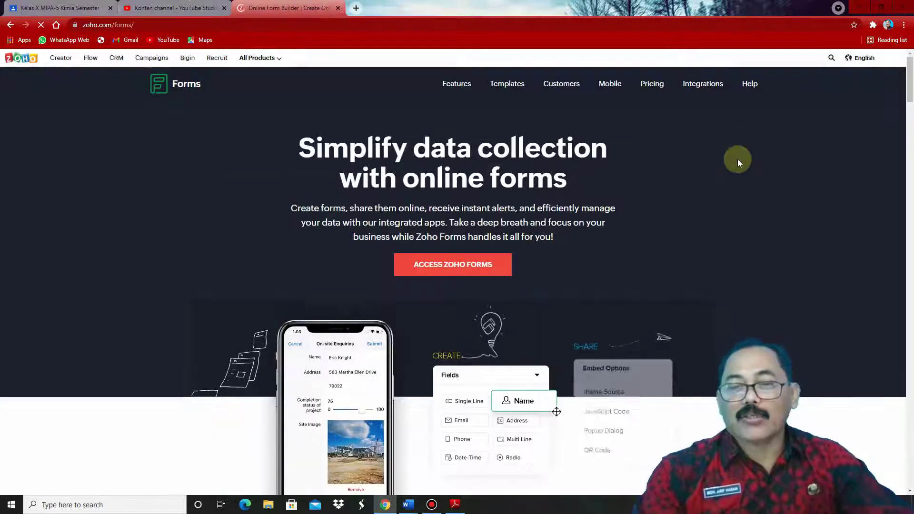
{"action": "left_click", "coordinate": [257, 58]}
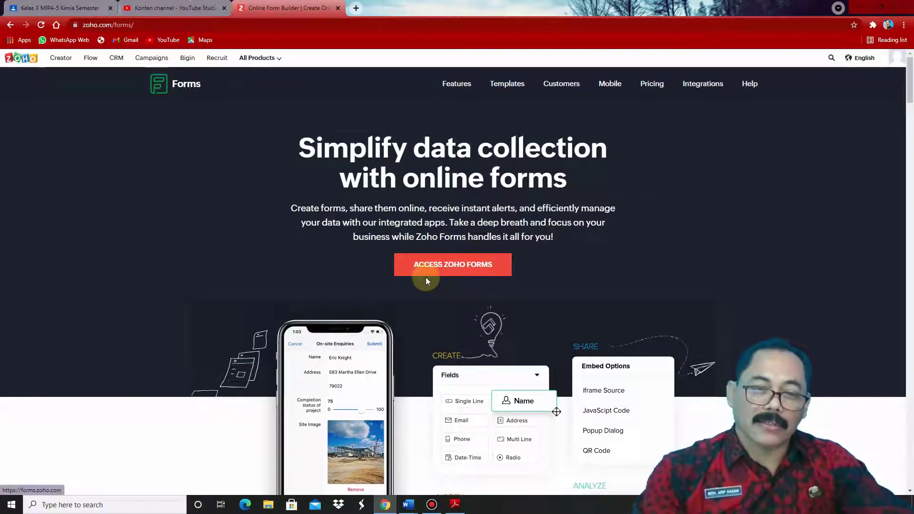
{"action": "left_click", "coordinate": [467, 271]}
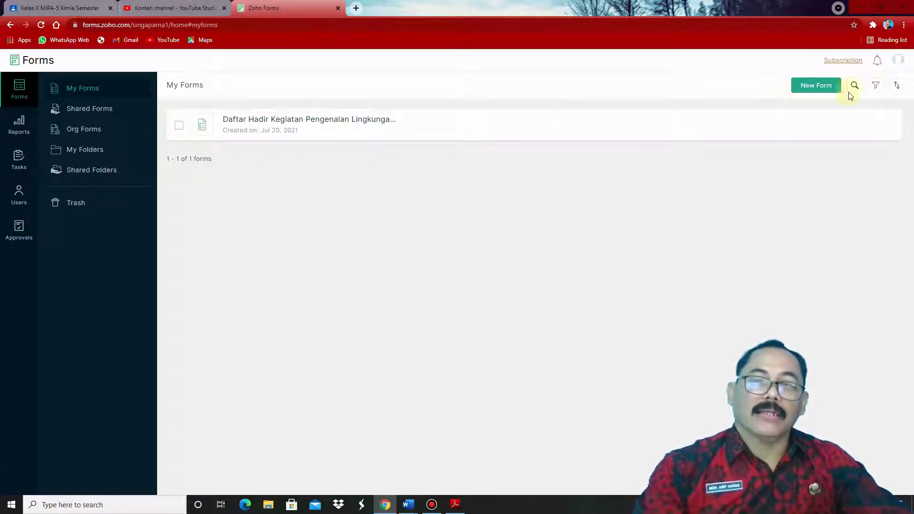
{"action": "mouse_move", "coordinate": [236, 135]}
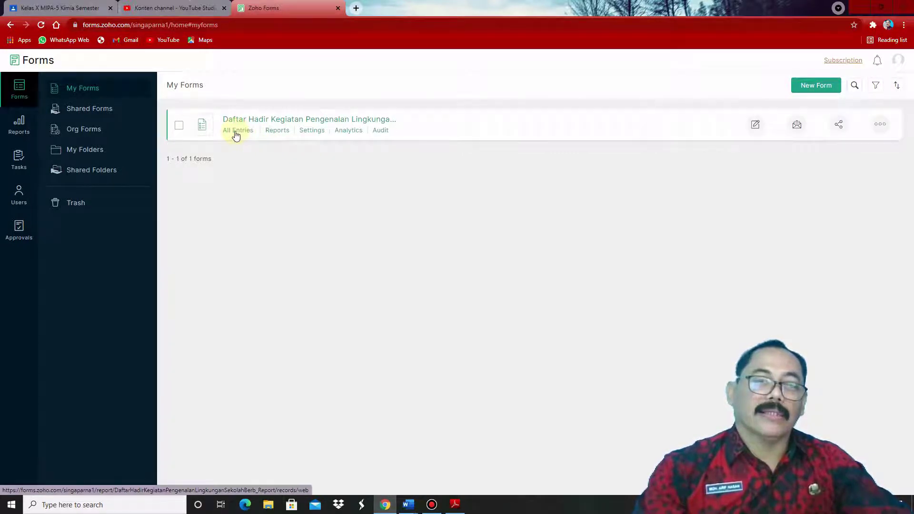
{"action": "left_click", "coordinate": [236, 136]}
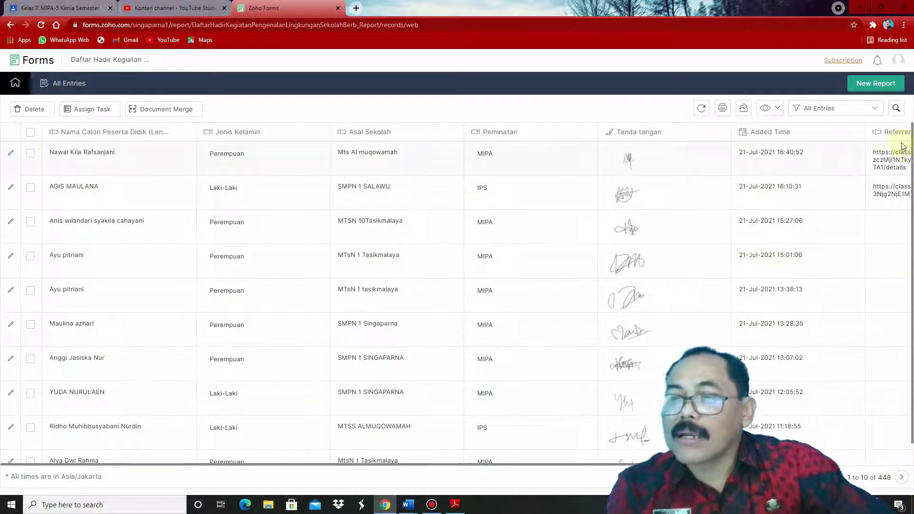
{"action": "left_click", "coordinate": [780, 109]}
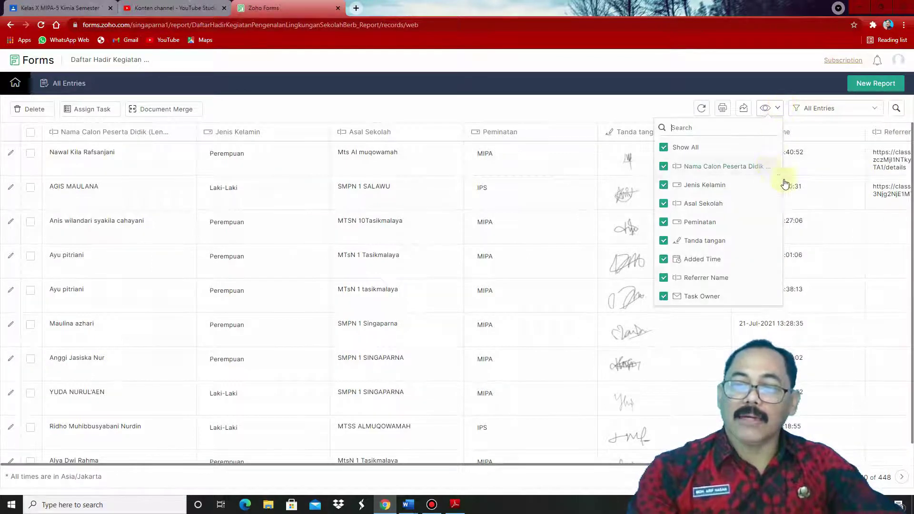
{"action": "left_click", "coordinate": [893, 243]}
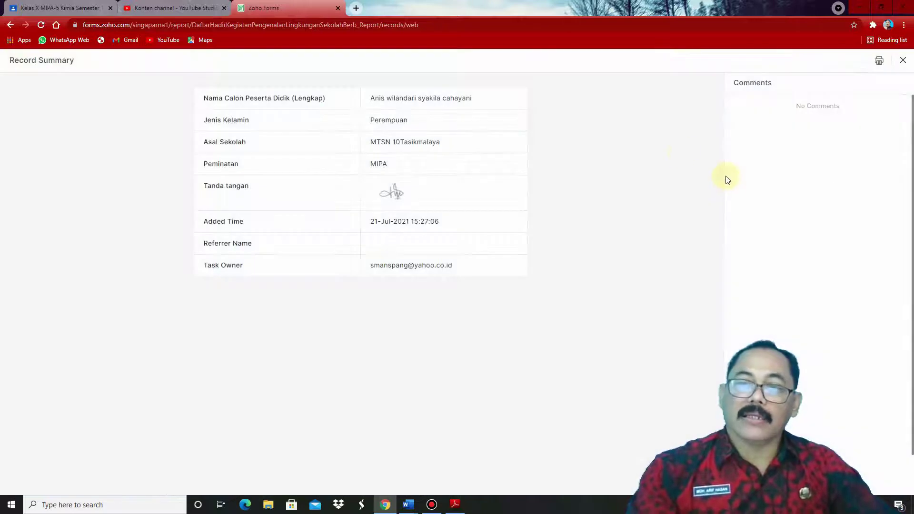
{"action": "left_click", "coordinate": [9, 26]}
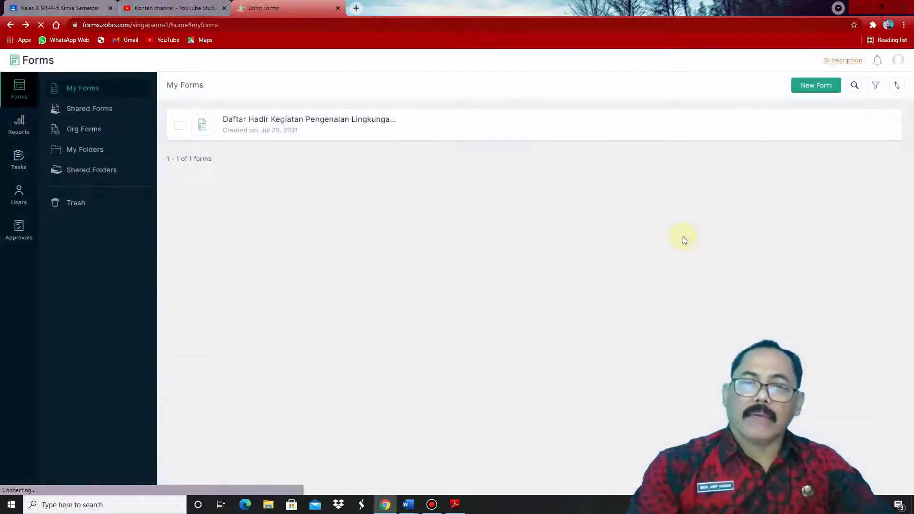
{"action": "left_click", "coordinate": [239, 132]}
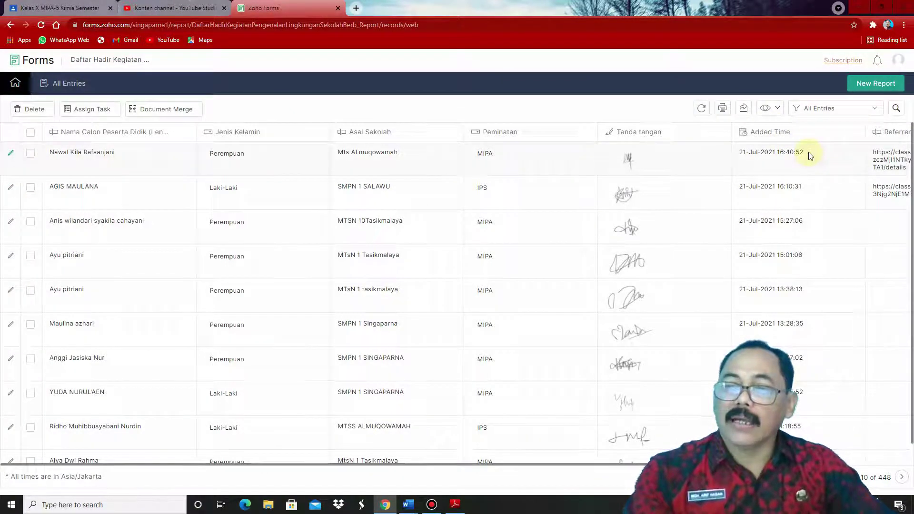
Hide the Added Time, Referrer Name and Task Owner columns in the form's entries table.
{"action": "left_click", "coordinate": [767, 109]}
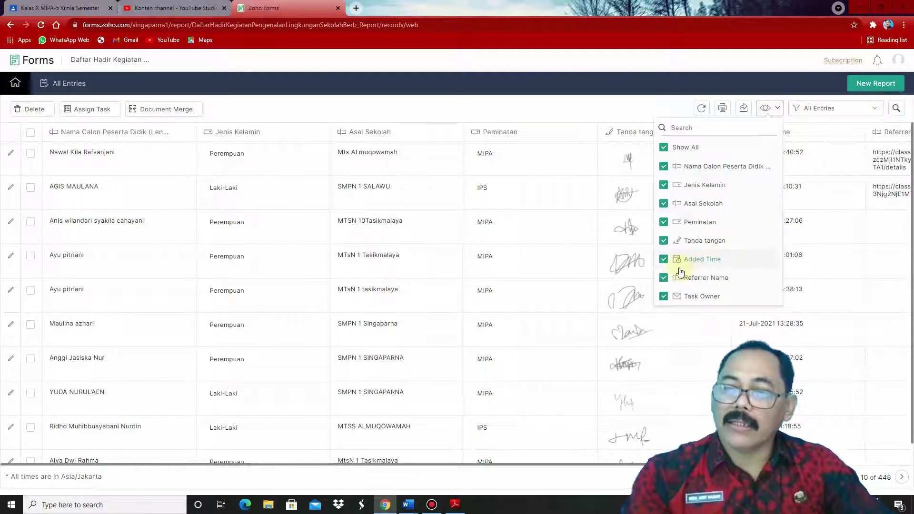
{"action": "left_click", "coordinate": [664, 260]}
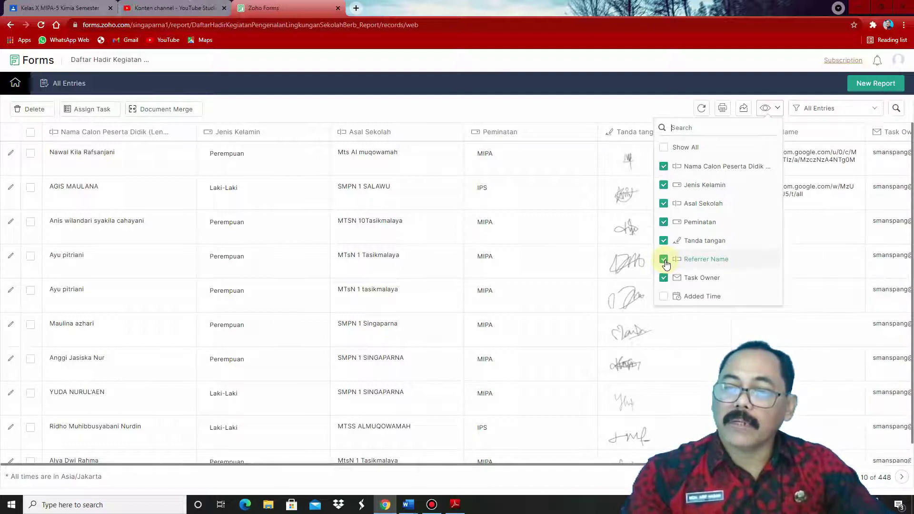
{"action": "left_click", "coordinate": [664, 260]}
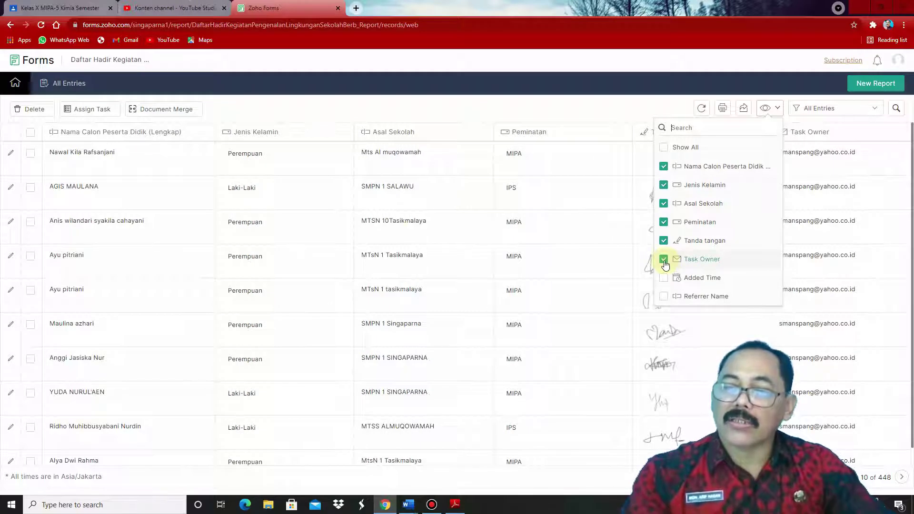
{"action": "left_click", "coordinate": [664, 260]}
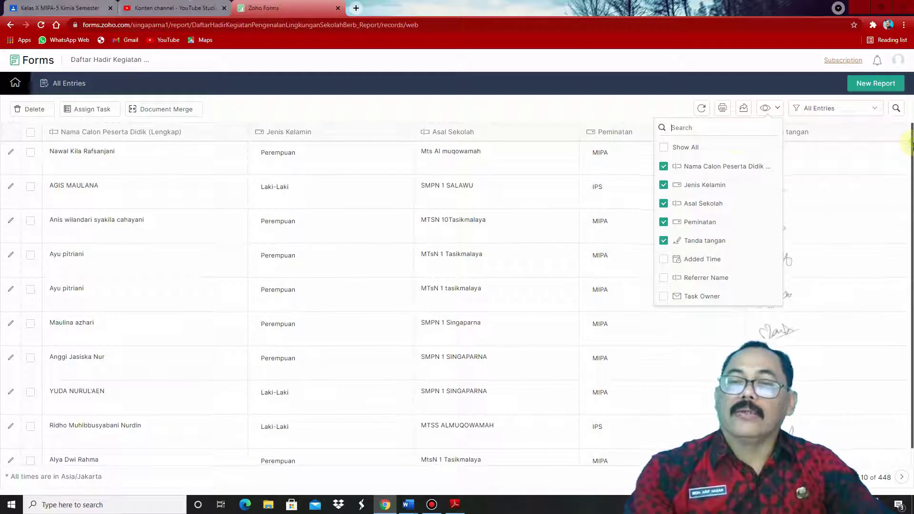
{"action": "left_click", "coordinate": [521, 133]}
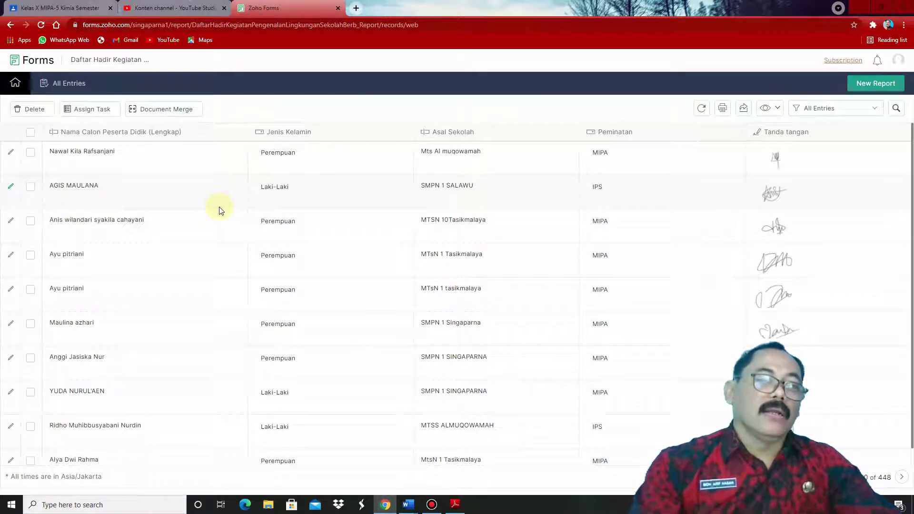
Return to the forms list and open the settings of the Daftar Hadir Kegiatan form.
{"action": "left_click", "coordinate": [16, 84]}
{"action": "left_click", "coordinate": [32, 123]}
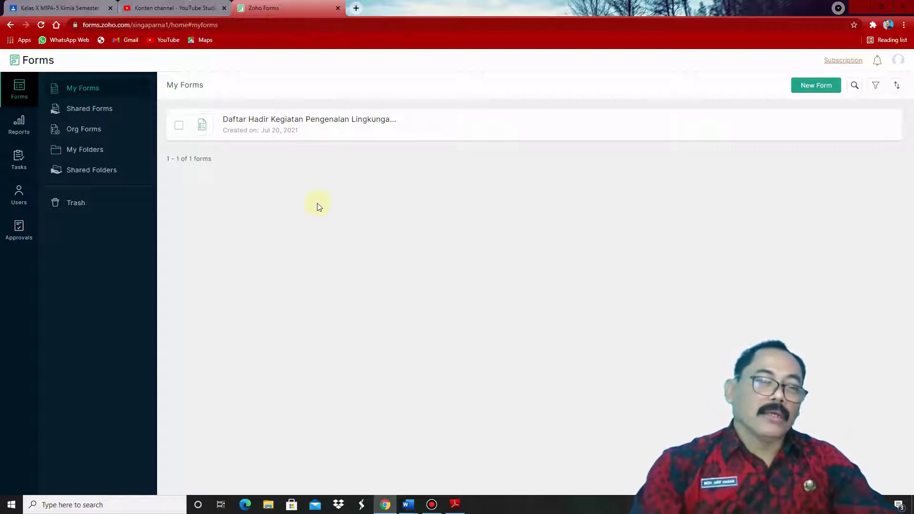
{"action": "mouse_move", "coordinate": [276, 122]}
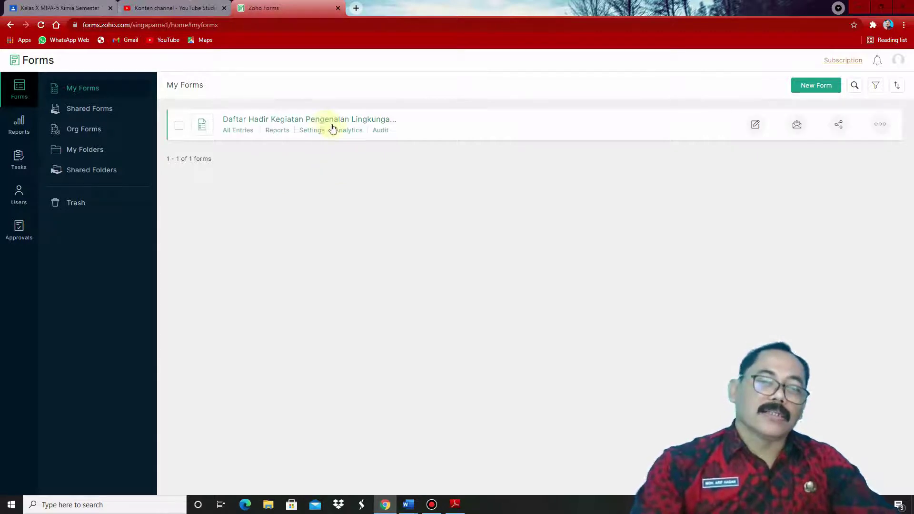
{"action": "mouse_move", "coordinate": [320, 127]}
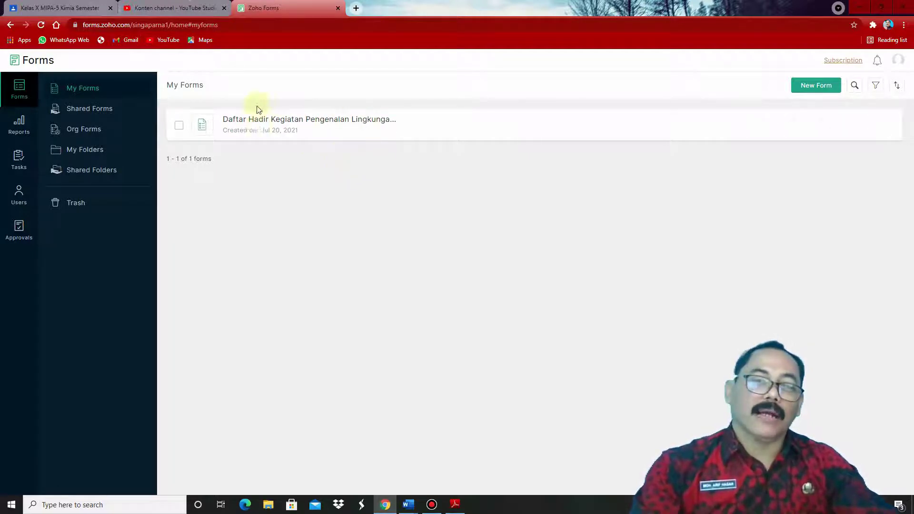
{"action": "mouse_move", "coordinate": [352, 123]}
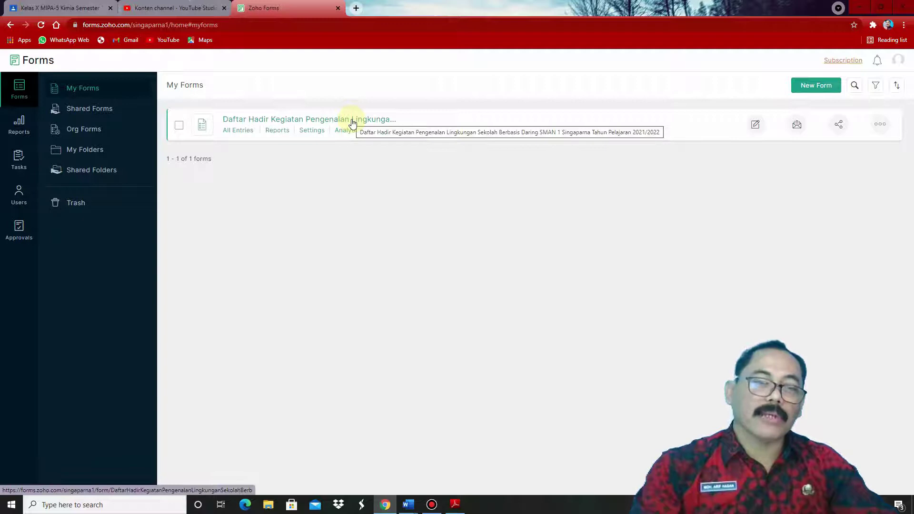
{"action": "left_click", "coordinate": [312, 132]}
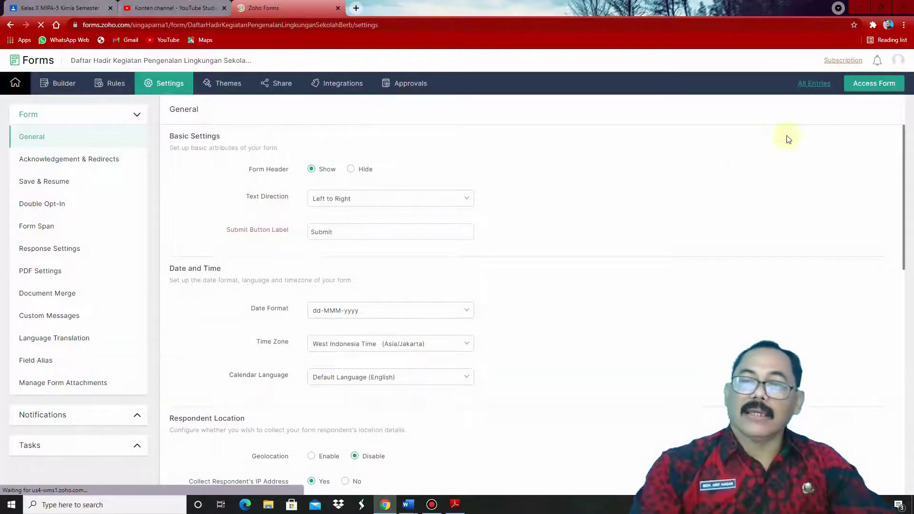
Access the live attendance form and look through its header, school image and fields down to the signature box.
{"action": "left_click", "coordinate": [886, 84]}
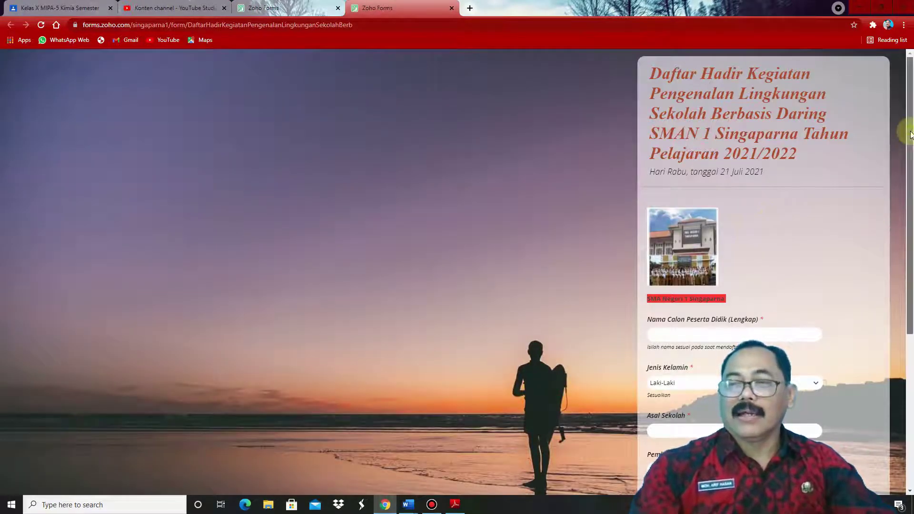
{"action": "scroll", "coordinate": [911, 157], "scroll_direction": "down", "scroll_amount": 1}
{"action": "mouse_move", "coordinate": [911, 152]}
{"action": "left_mouse_down"}
{"action": "mouse_move", "coordinate": [911, 173]}
{"action": "mouse_move", "coordinate": [910, 138]}
{"action": "left_mouse_up"}
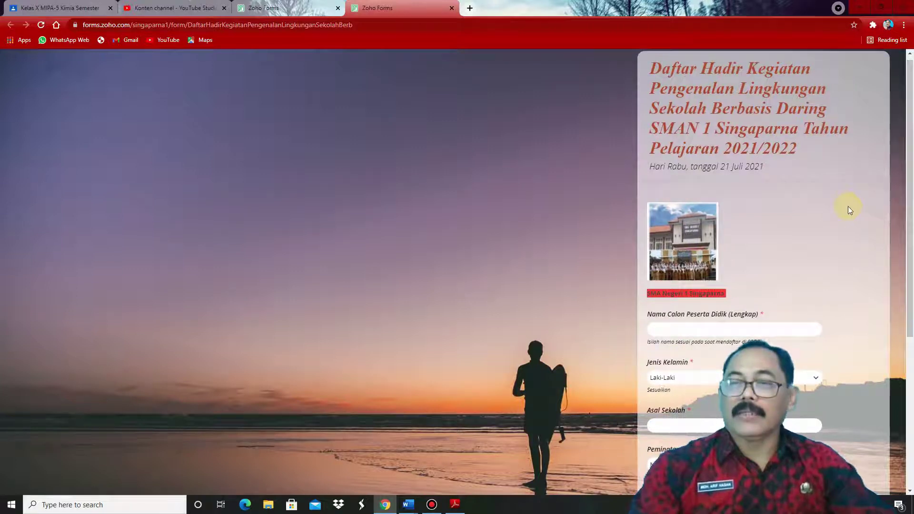
{"action": "left_click_drag", "start_coordinate": [910, 132], "coordinate": [908, 188]}
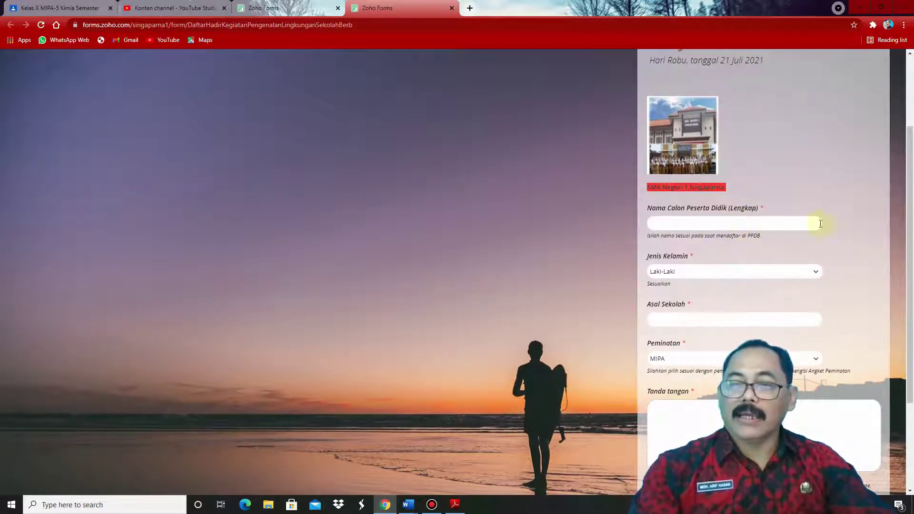
{"action": "mouse_move", "coordinate": [911, 212]}
{"action": "left_mouse_down"}
{"action": "mouse_move", "coordinate": [912, 300]}
{"action": "mouse_move", "coordinate": [909, 117]}
{"action": "mouse_move", "coordinate": [810, 61]}
{"action": "left_mouse_up"}
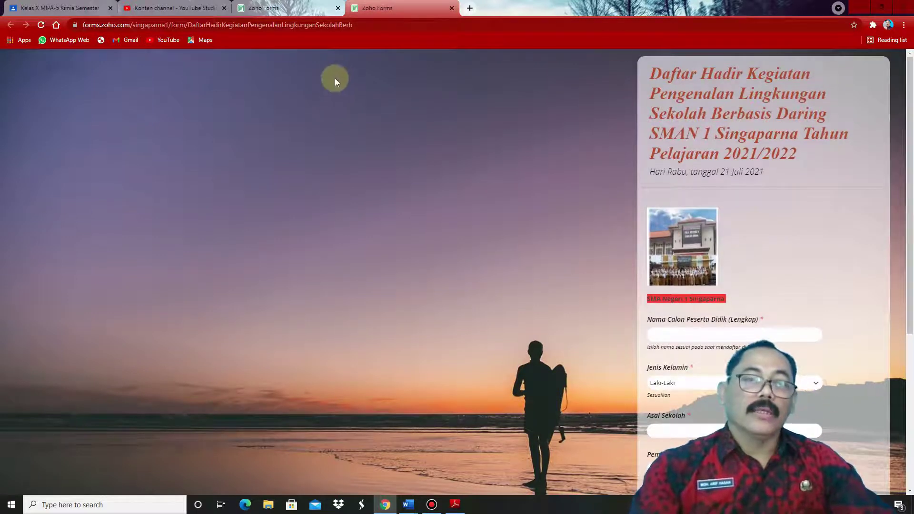
Close the live attendance form and the Zoho Forms settings page.
{"action": "left_click", "coordinate": [309, 8]}
{"action": "left_click", "coordinate": [451, 9]}
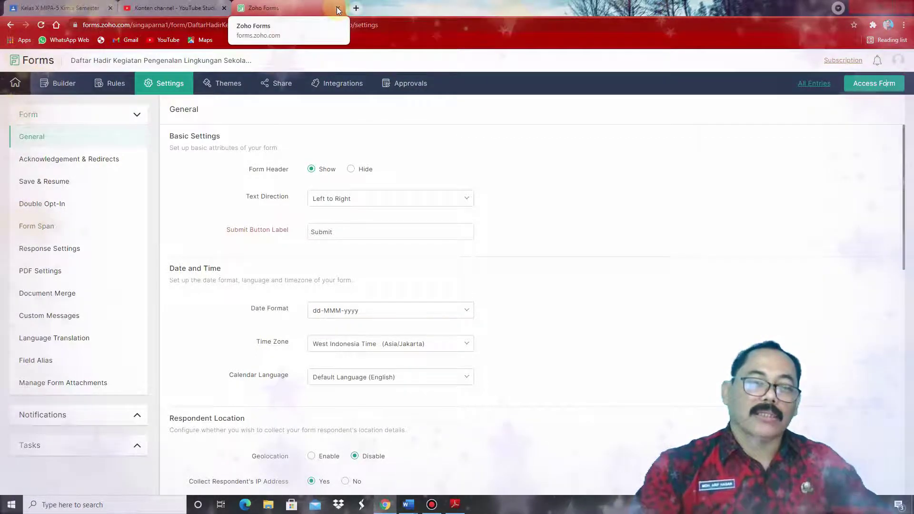
{"action": "left_click", "coordinate": [337, 10]}
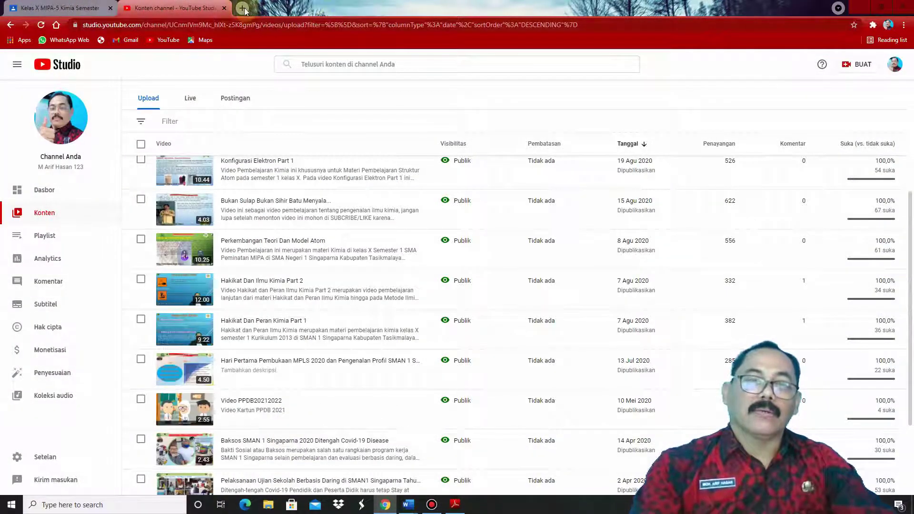
Search the web for zoho form in a new browser tab and access the Zoho Forms workspace from the Online Form Builder result.
{"action": "left_click", "coordinate": [243, 9]}
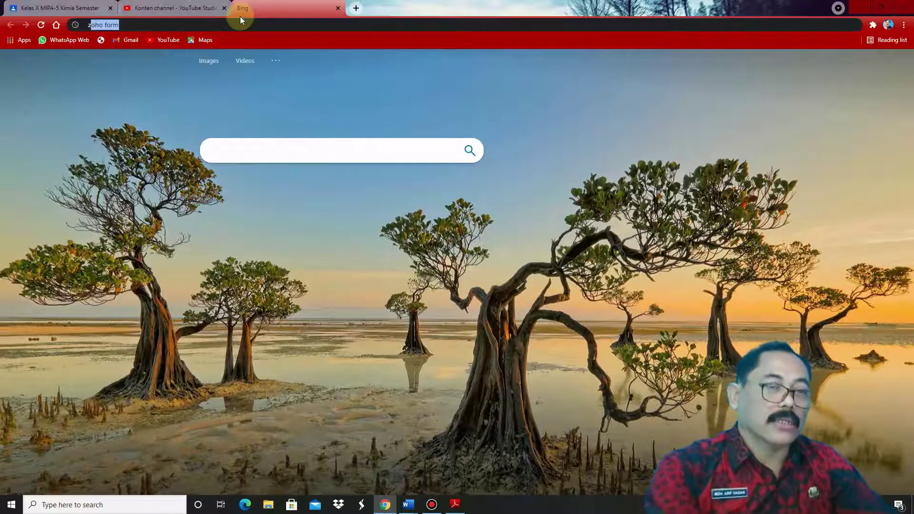
{"action": "type", "text": "z"}
{"action": "key", "text": "Return"}
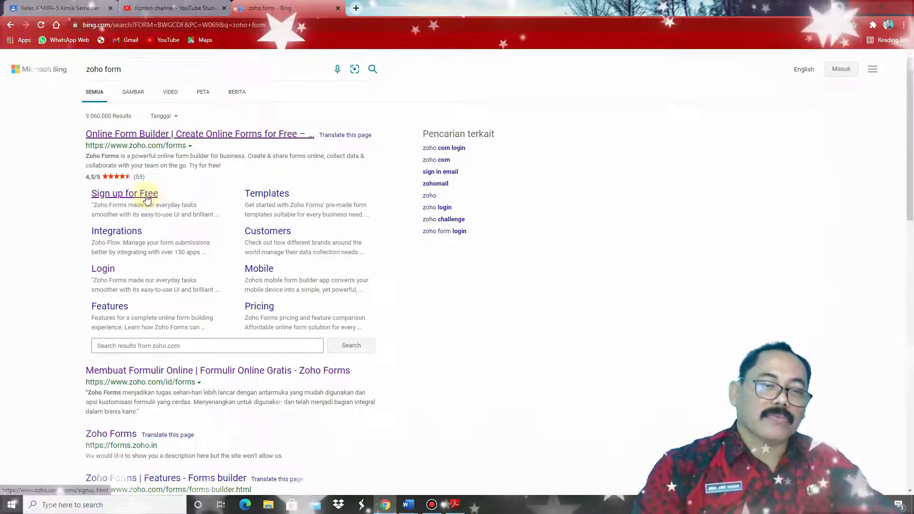
{"action": "left_click", "coordinate": [202, 134]}
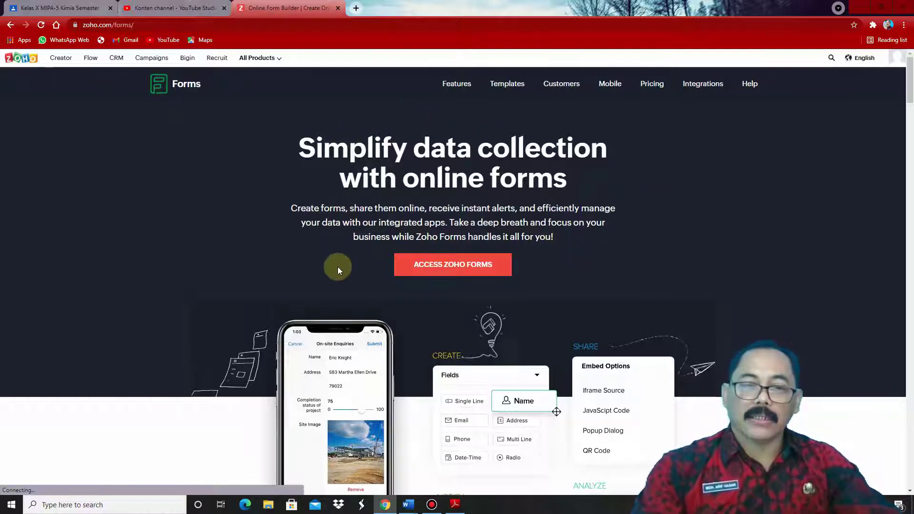
{"action": "left_click", "coordinate": [469, 269]}
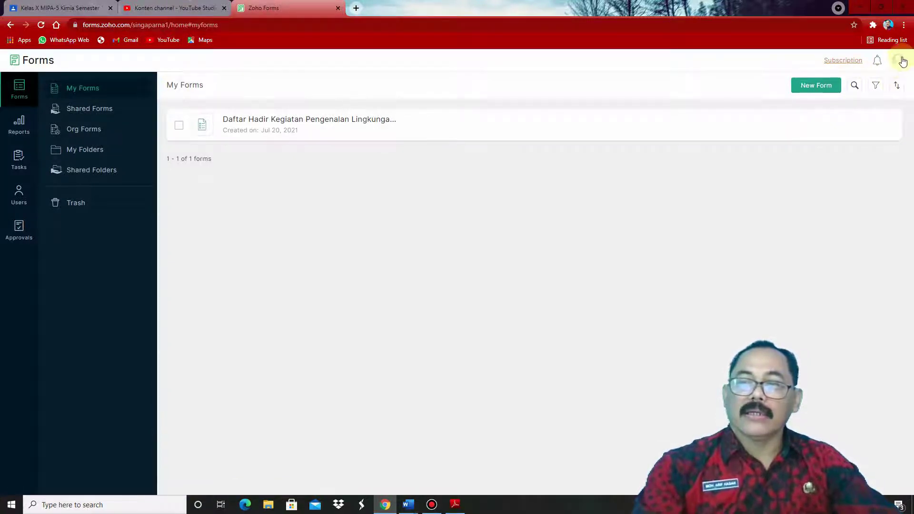
Sign out of the current Zoho account and sign in with the other saved account's e-mail and password.
{"action": "left_click", "coordinate": [901, 58]}
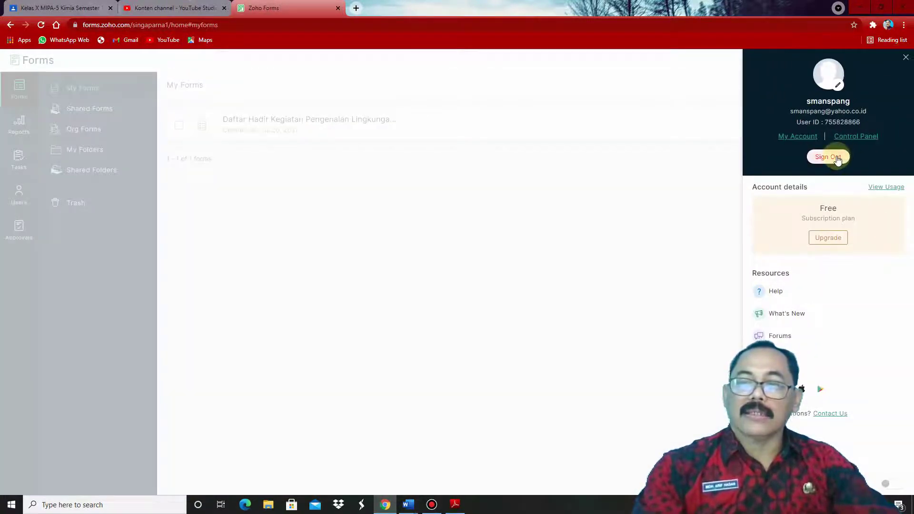
{"action": "left_click", "coordinate": [838, 162]}
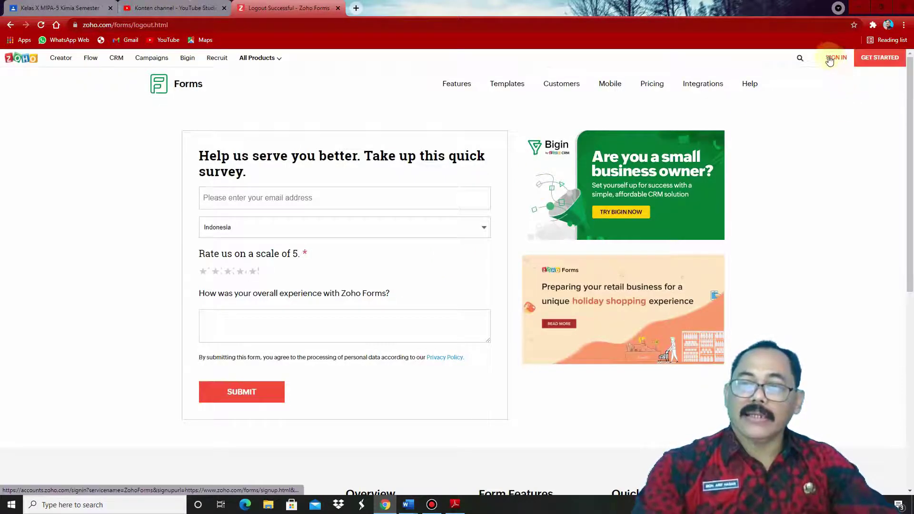
{"action": "left_click", "coordinate": [840, 61]}
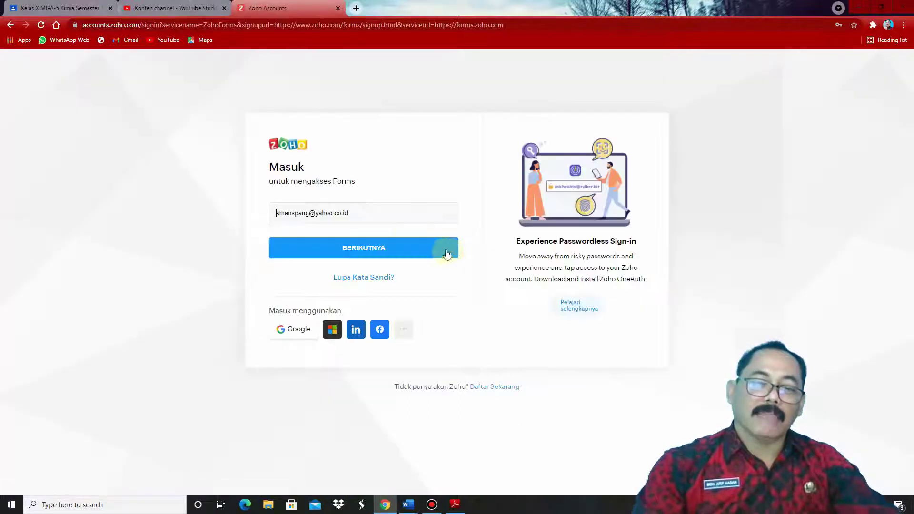
{"action": "left_click", "coordinate": [361, 215]}
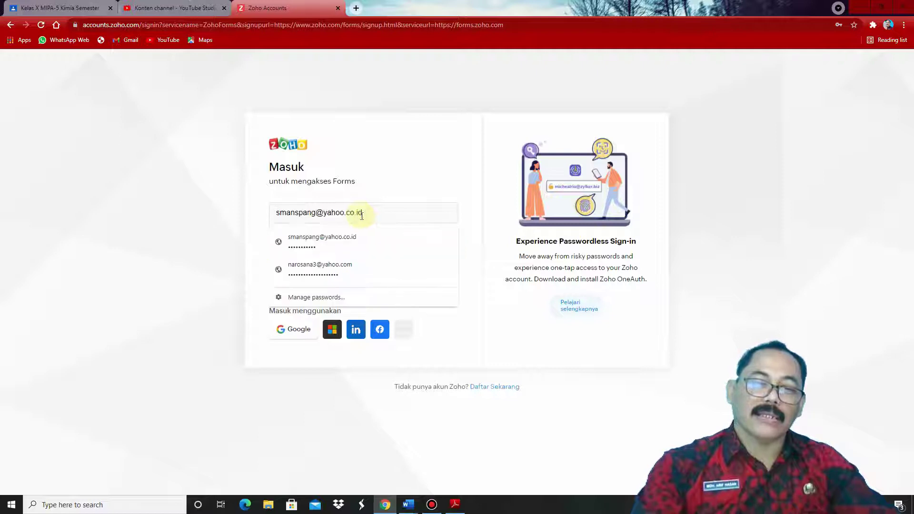
{"action": "left_click", "coordinate": [347, 267]}
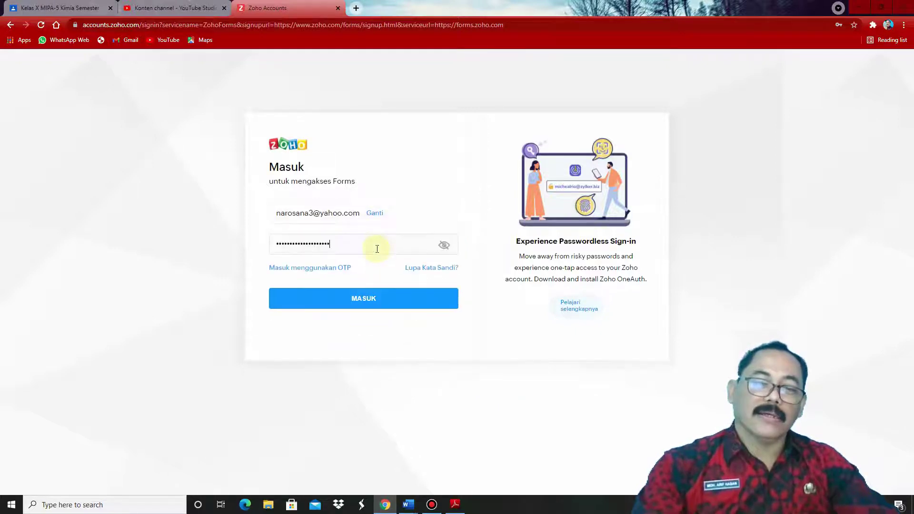
{"action": "left_click", "coordinate": [368, 301]}
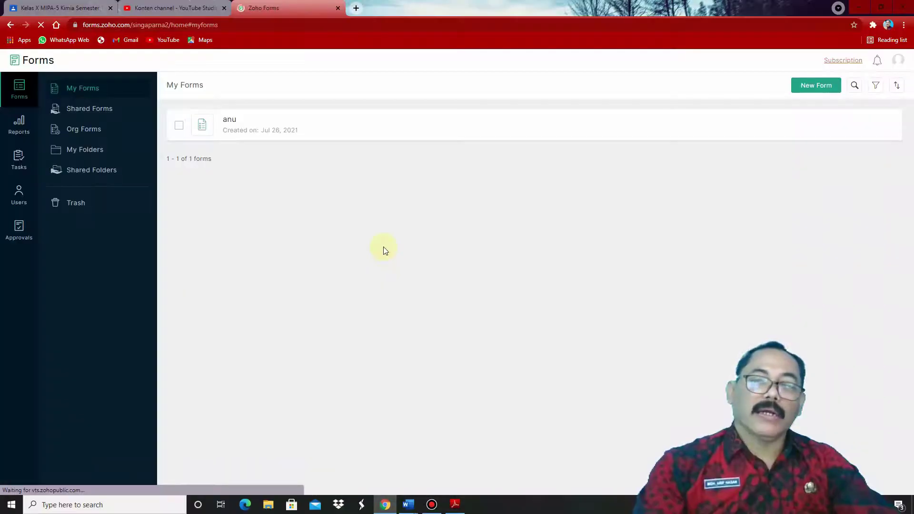
Delete the existing form named anu from My Forms and confirm the deletion.
{"action": "mouse_move", "coordinate": [243, 126]}
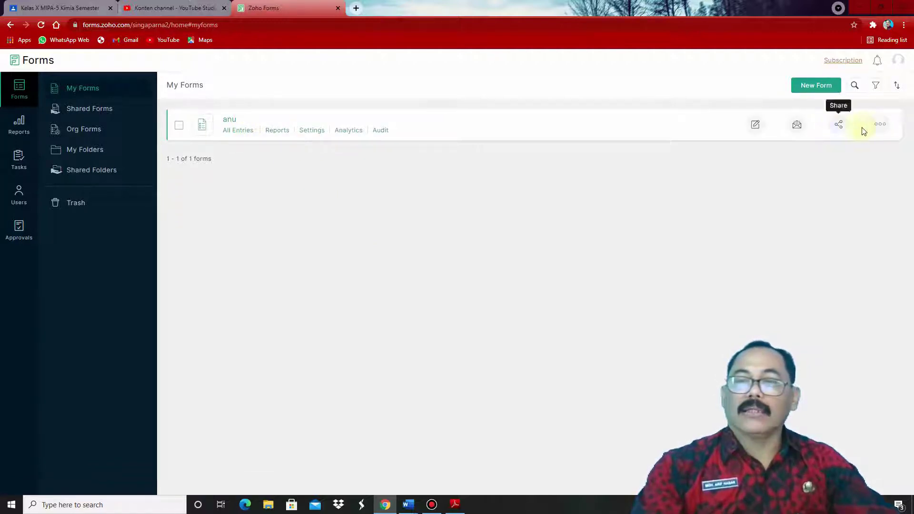
{"action": "left_click", "coordinate": [880, 124]}
{"action": "left_click", "coordinate": [830, 199]}
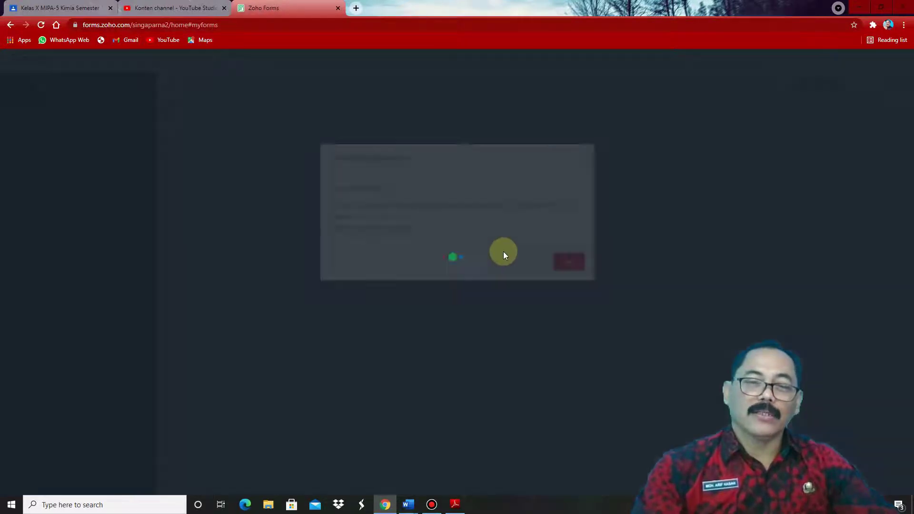
{"action": "left_click", "coordinate": [568, 261]}
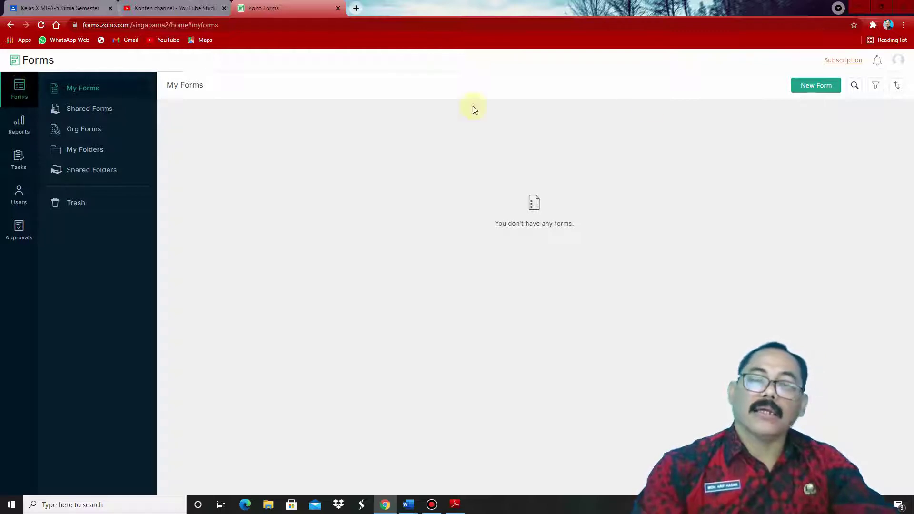
Start a new blank form and enter the form name Daftar Hadir Peserta Didik Kelas X MIPA- 5.
{"action": "left_click", "coordinate": [825, 88]}
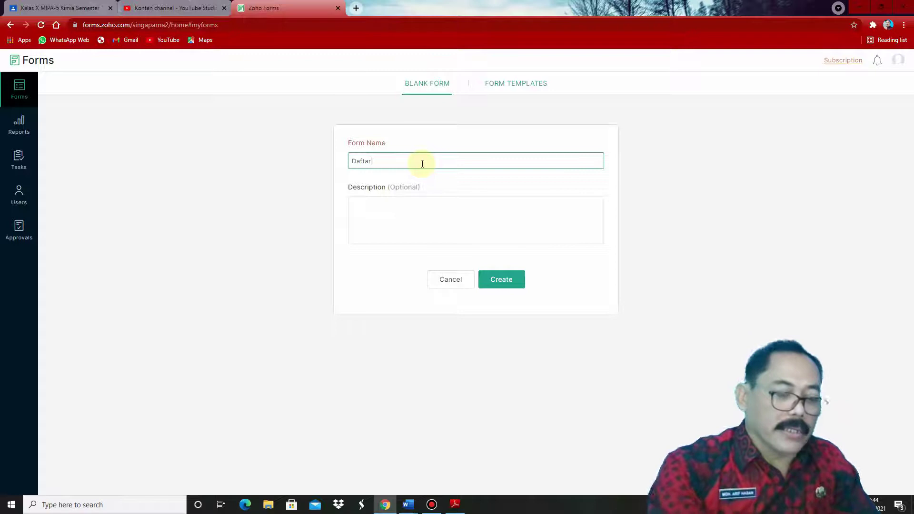
{"action": "type", "text": "Daftar Hadir"}
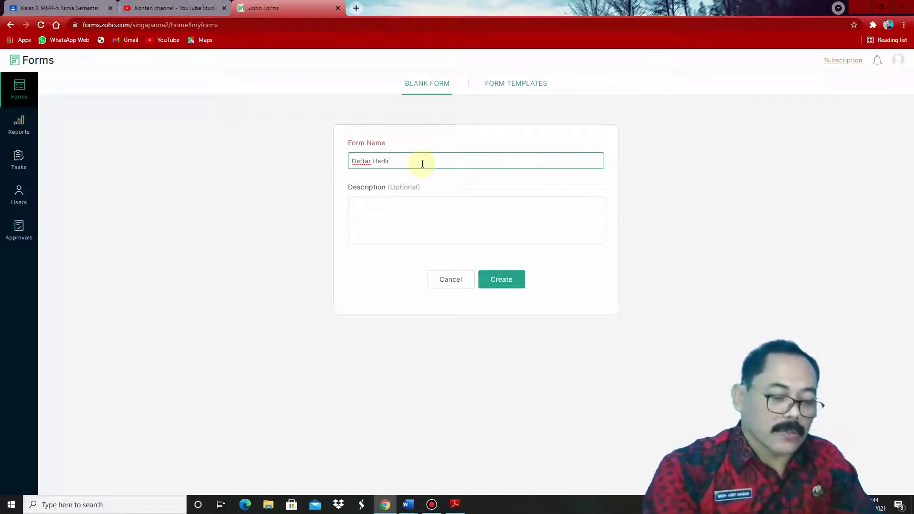
{"action": "type", "text": " Peserta Di"}
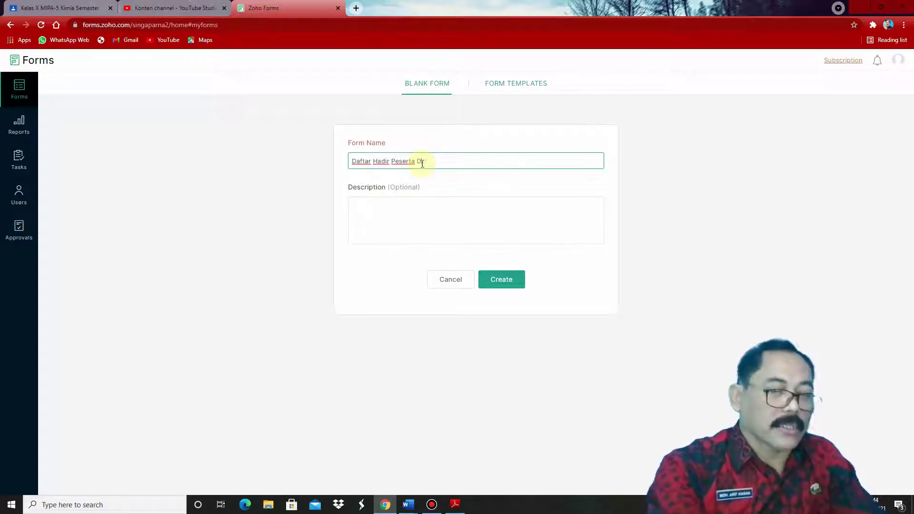
{"action": "type", "text": "dik Kelas X MIPA- 5"}
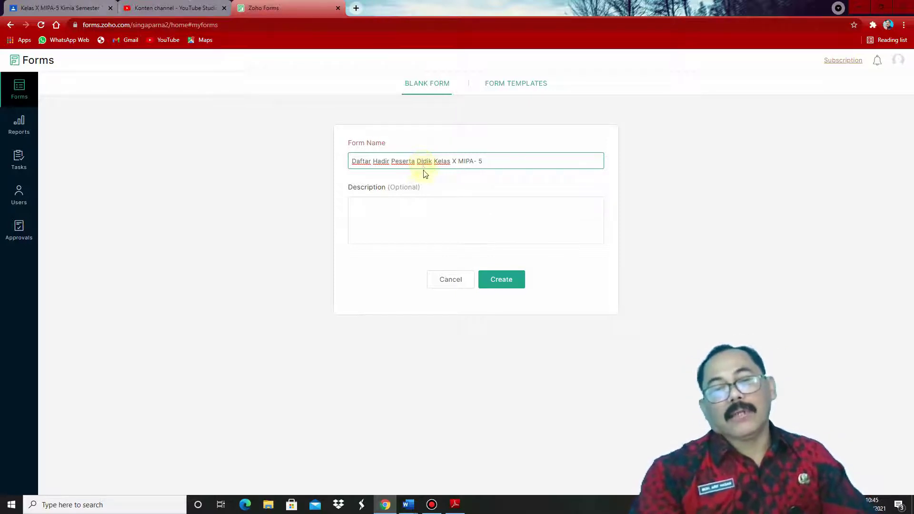
Set the new form's description to Rabu, 28 Juli 2021.
{"action": "left_click", "coordinate": [397, 210]}
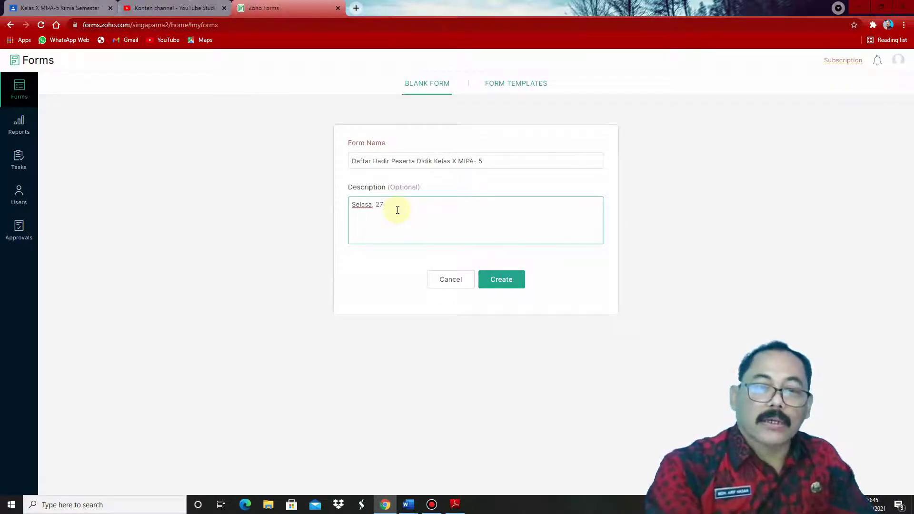
{"action": "key", "text": "BackSpace"}
{"action": "key", "text": "BackSpace"}
{"action": "key", "text": "BackSpace"}
{"action": "key", "text": "BackSpace"}
{"action": "key", "text": "BackSpace"}
{"action": "key", "text": "BackSpace"}
{"action": "key", "text": "BackSpace"}
{"action": "key", "text": "BackSpace"}
{"action": "type", "text": "Rabu, 28 Juli 2021"}
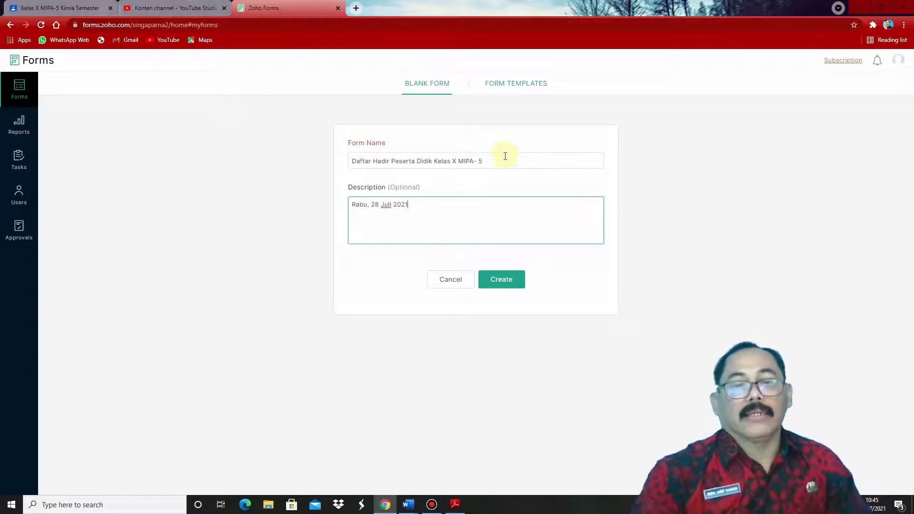
Extend the form name with Pada Kegiatan Pembelajaran Melalui Zoom Meeting and create the form.
{"action": "left_click", "coordinate": [492, 164]}
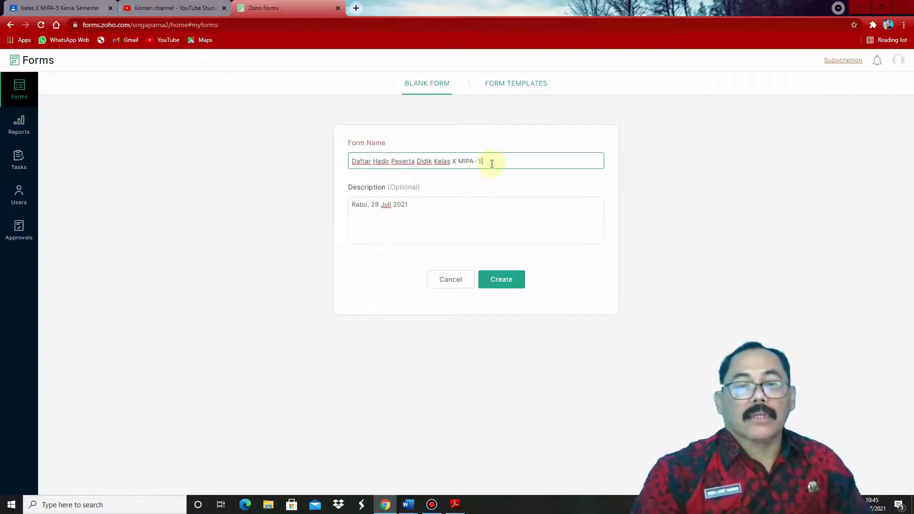
{"action": "type", "text": "Pada Keg"}
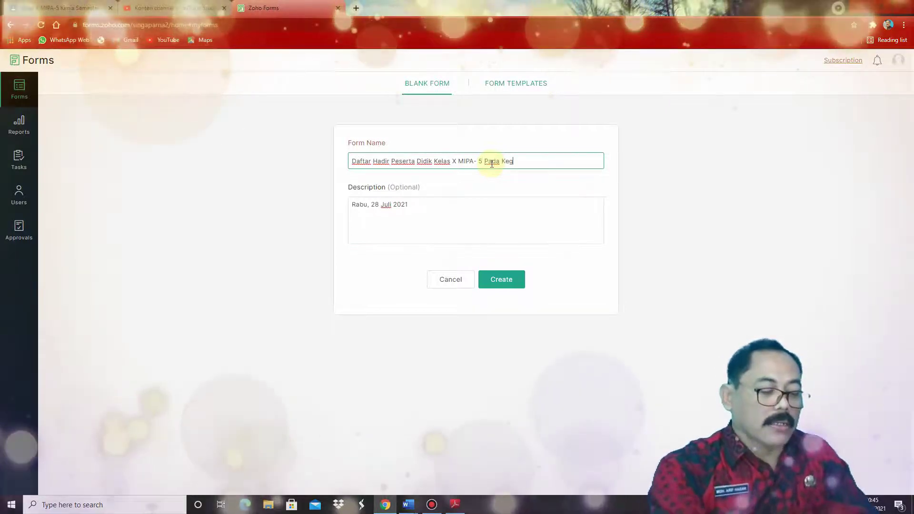
{"action": "type", "text": "iatan Pembe"}
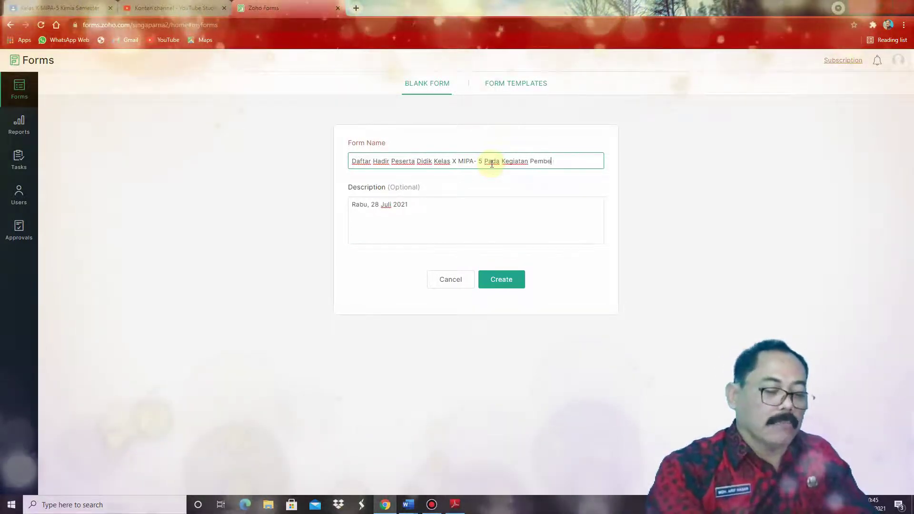
{"action": "type", "text": "lajaran"}
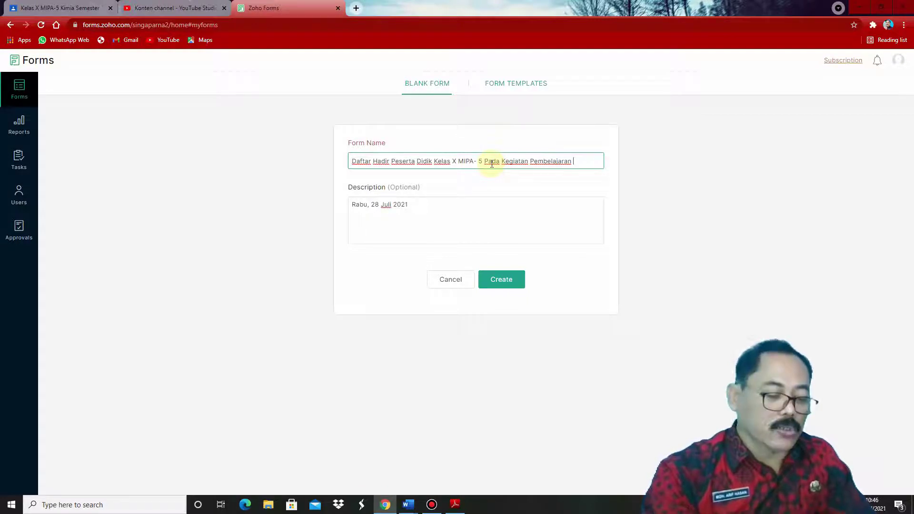
{"action": "type", "text": "Z"}
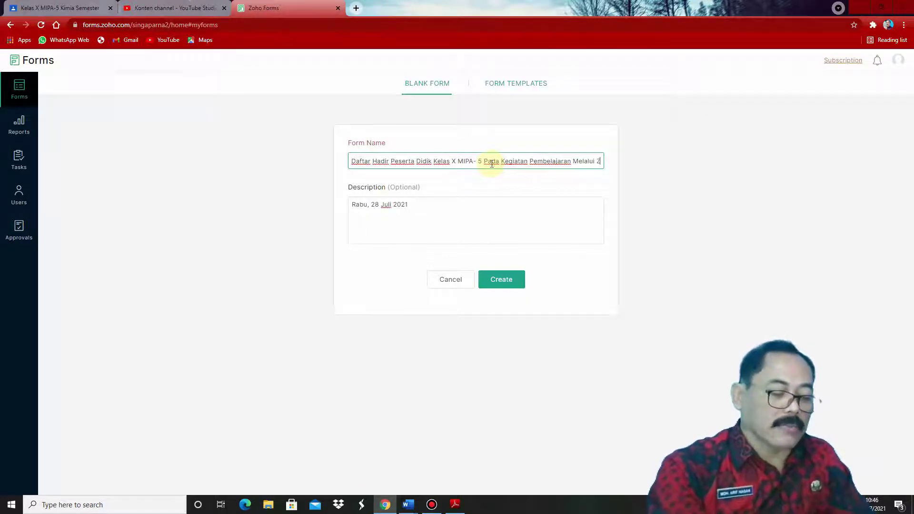
{"action": "type", "text": "oom Meeting"}
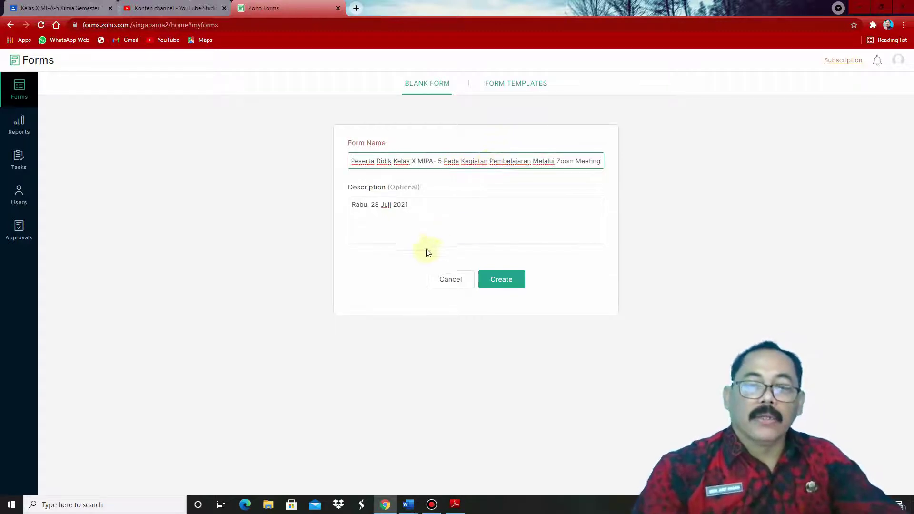
{"action": "left_click", "coordinate": [511, 280]}
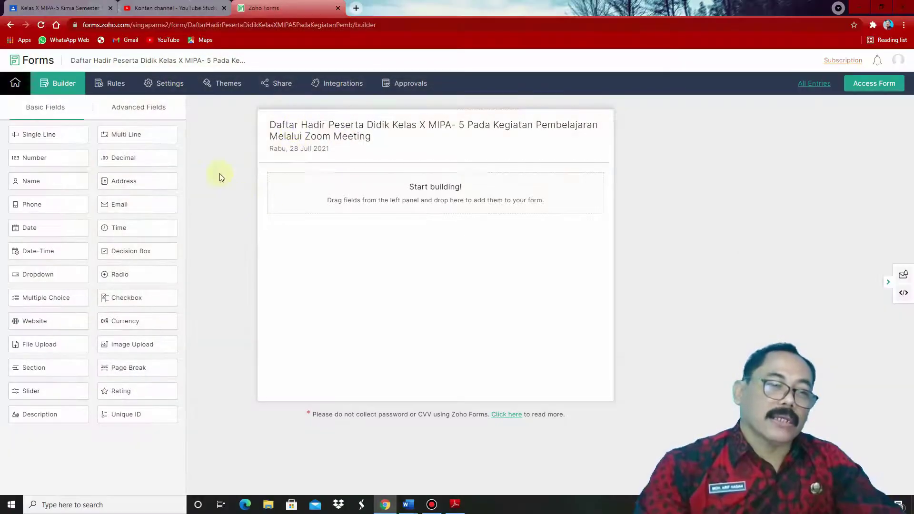
Add a Single Line field to the form and label it Nama Peserta Didik.
{"action": "left_click", "coordinate": [47, 135]}
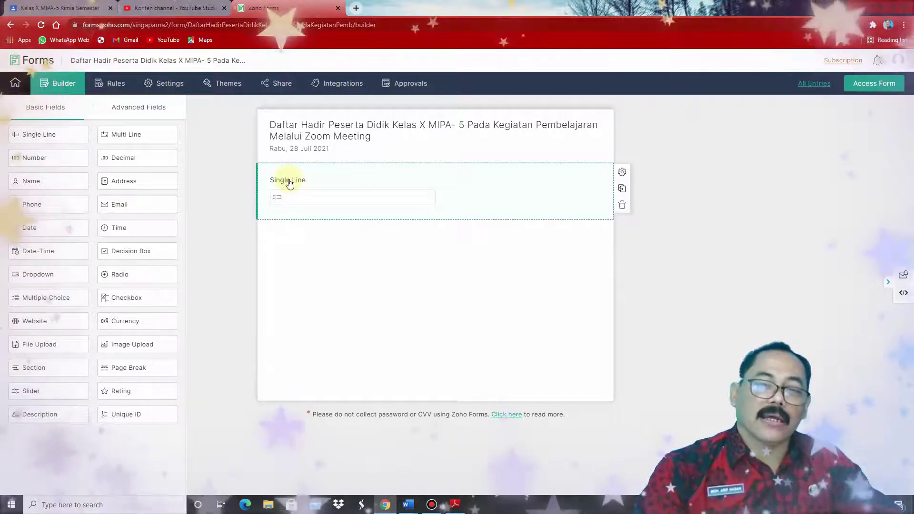
{"action": "left_click", "coordinate": [301, 180]}
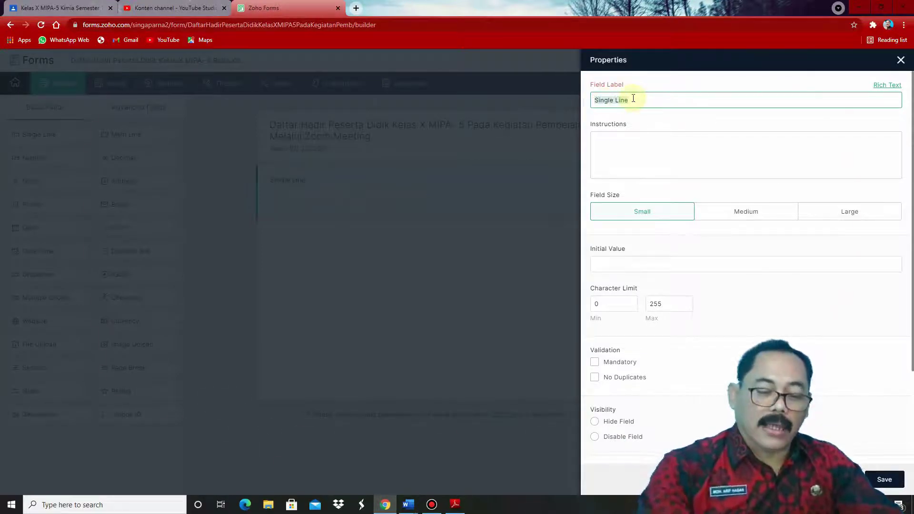
{"action": "key", "text": "BackSpace"}
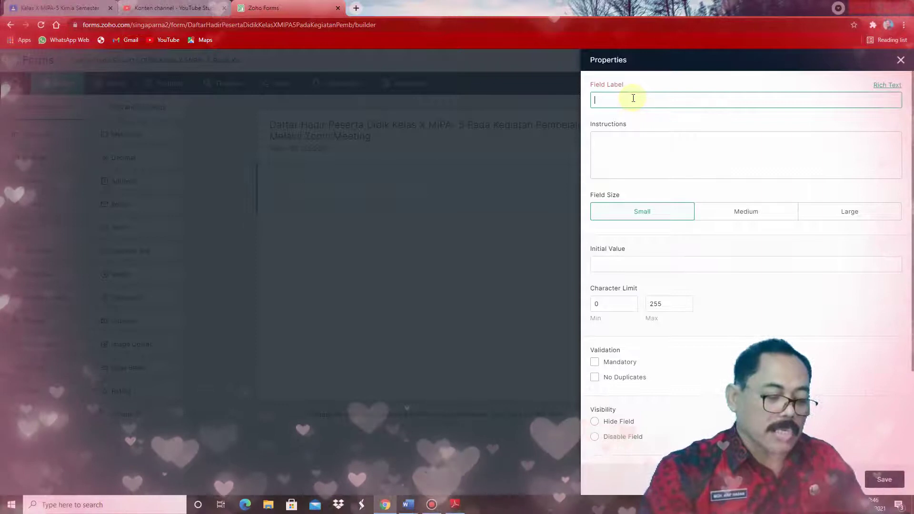
{"action": "type", "text": "Nama Peserta Didik"}
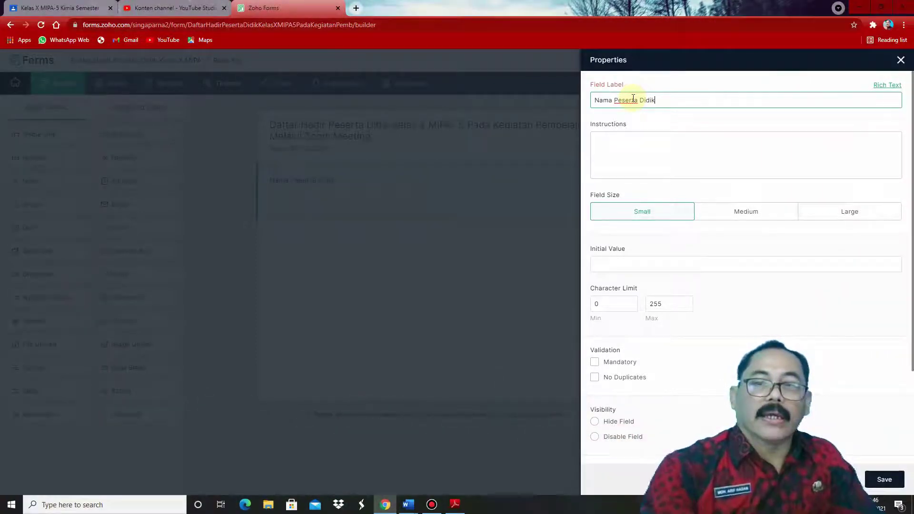
Enter Isilah nama dengan lengkap as the instructions of the Nama Peserta Didik field.
{"action": "left_click", "coordinate": [653, 146]}
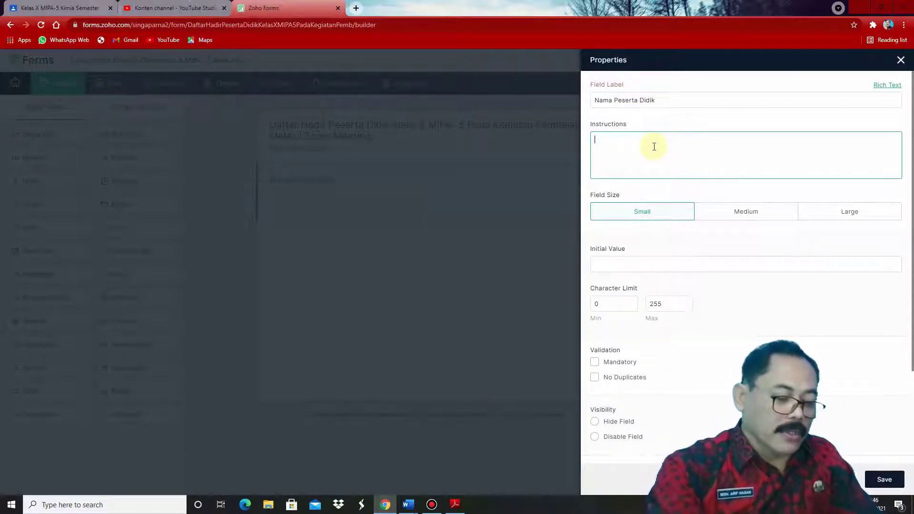
{"action": "type", "text": "Isila"}
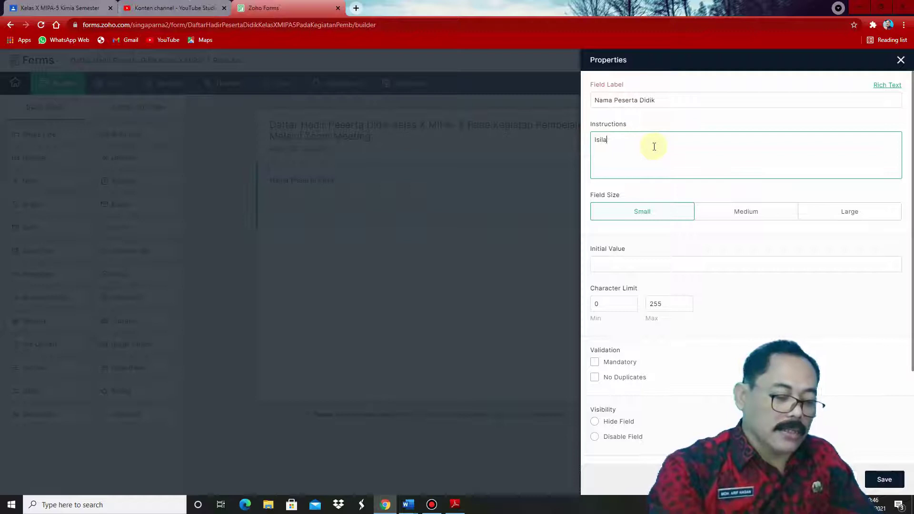
{"action": "type", "text": "h nama dengan lengkao"}
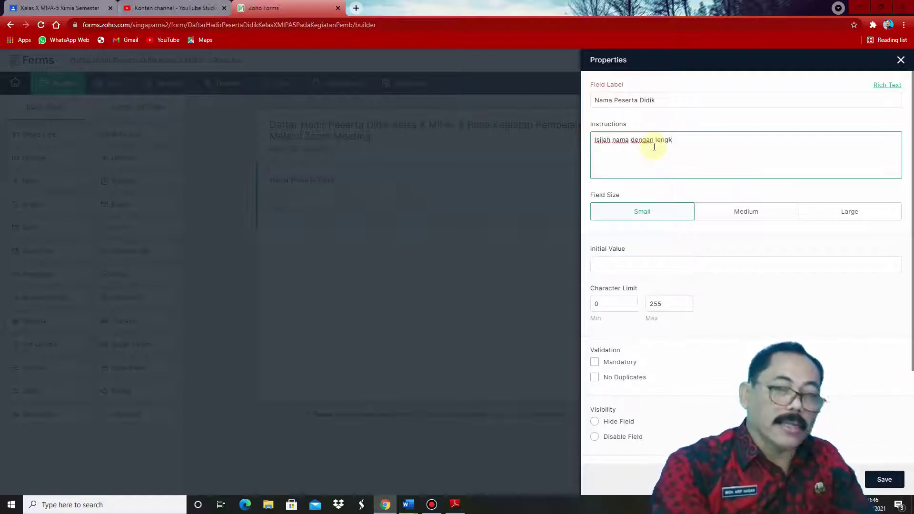
{"action": "key", "text": "BackSpace"}
{"action": "type", "text": "p"}
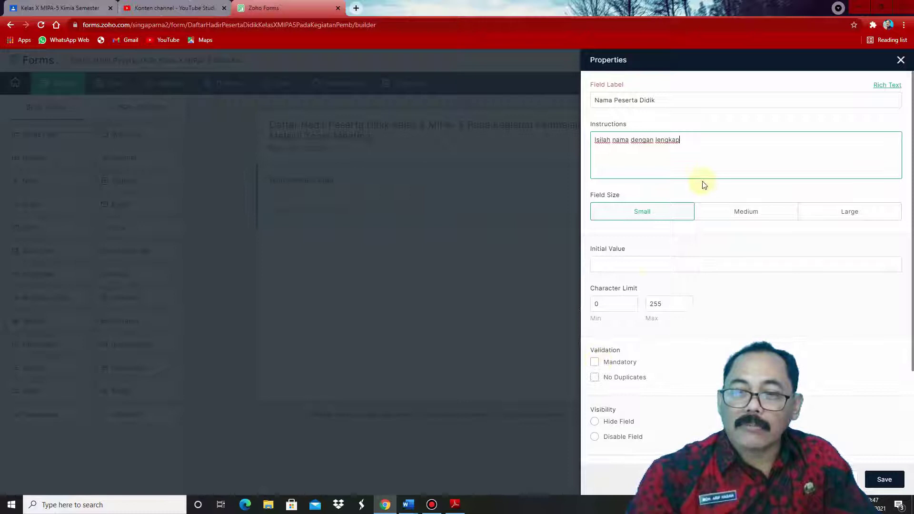
Set the Nama Peserta Didik field to Medium size, make it mandatory and save its properties.
{"action": "left_click", "coordinate": [759, 216]}
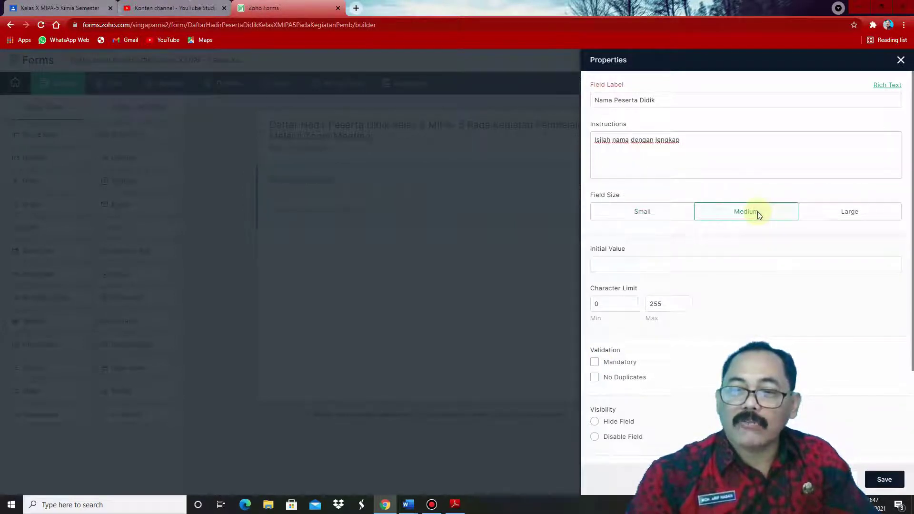
{"action": "left_click", "coordinate": [594, 363]}
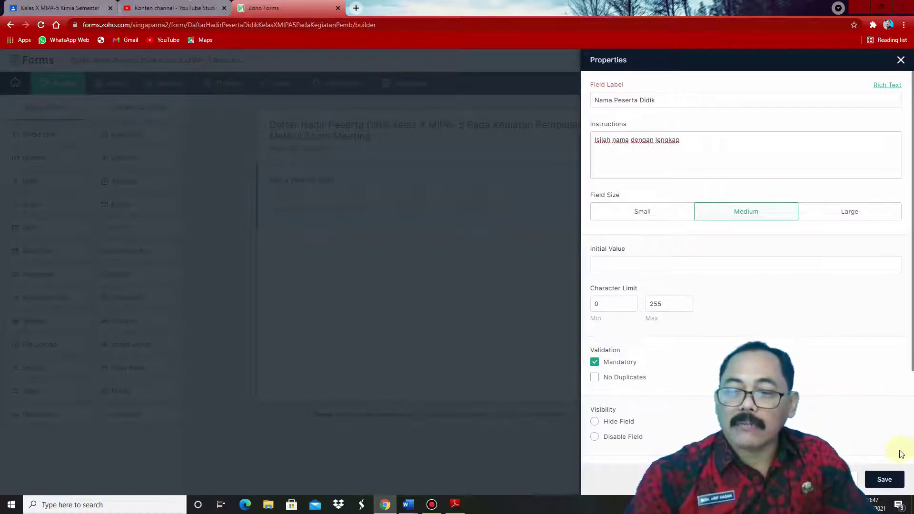
{"action": "left_click", "coordinate": [883, 477]}
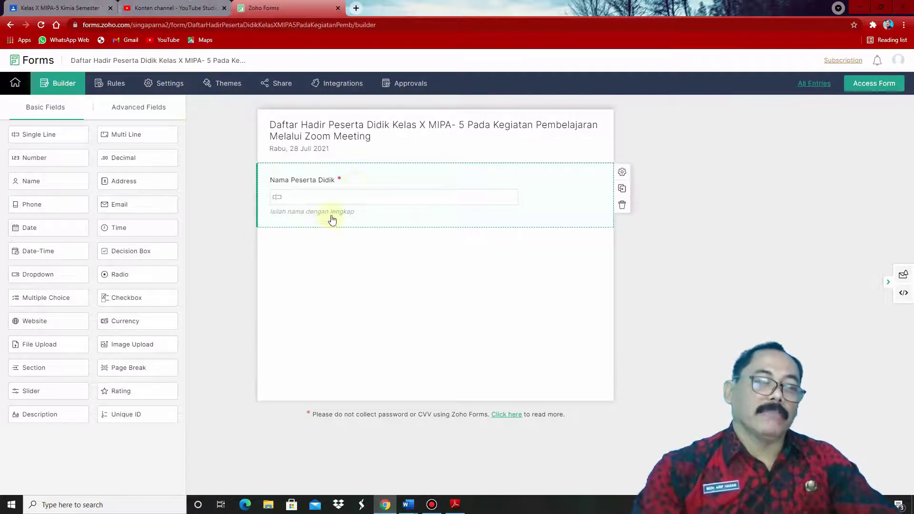
Add a Dropdown field labelled Jenis Kelamin with the instructions Isilah yang sesuai.
{"action": "left_click", "coordinate": [32, 278]}
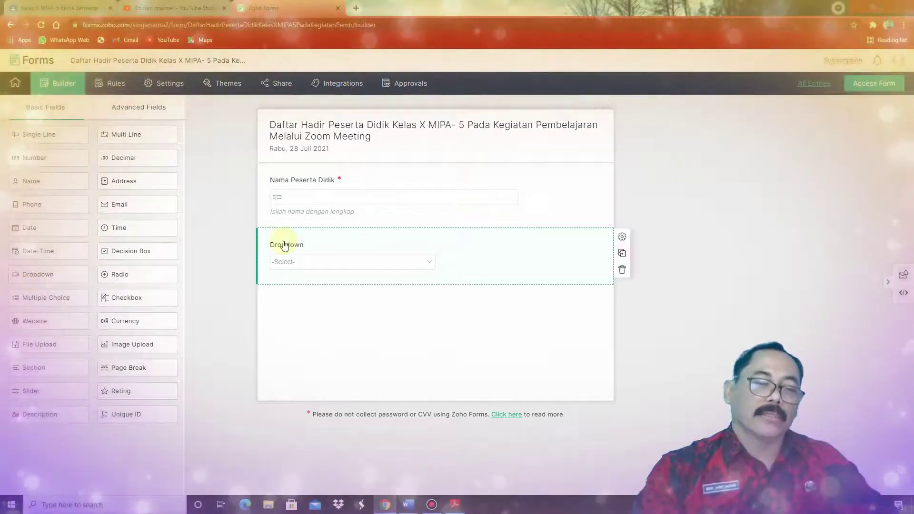
{"action": "left_click", "coordinate": [285, 245]}
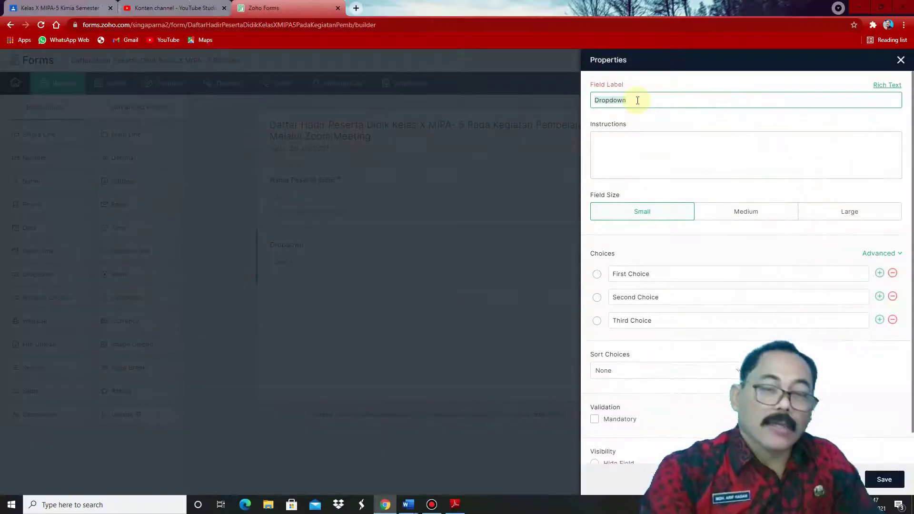
{"action": "type", "text": "Jenis Kelamin"}
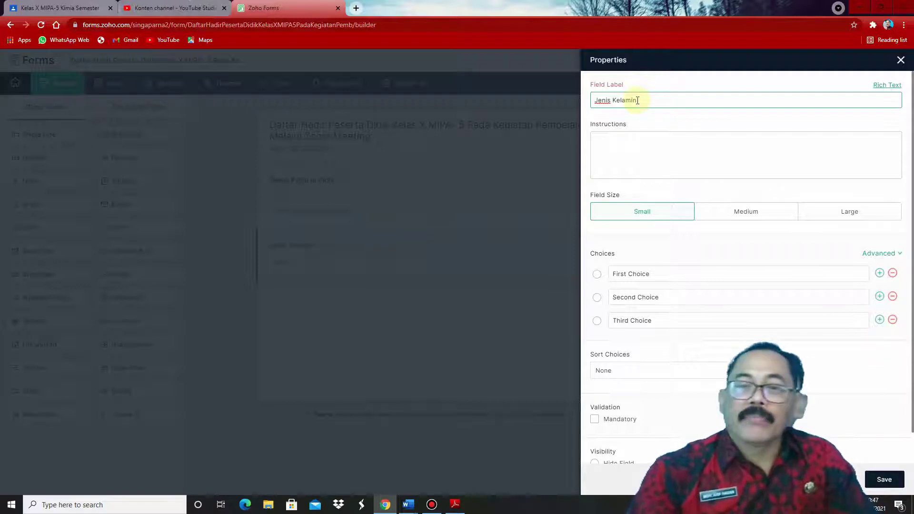
{"action": "left_click", "coordinate": [634, 137]}
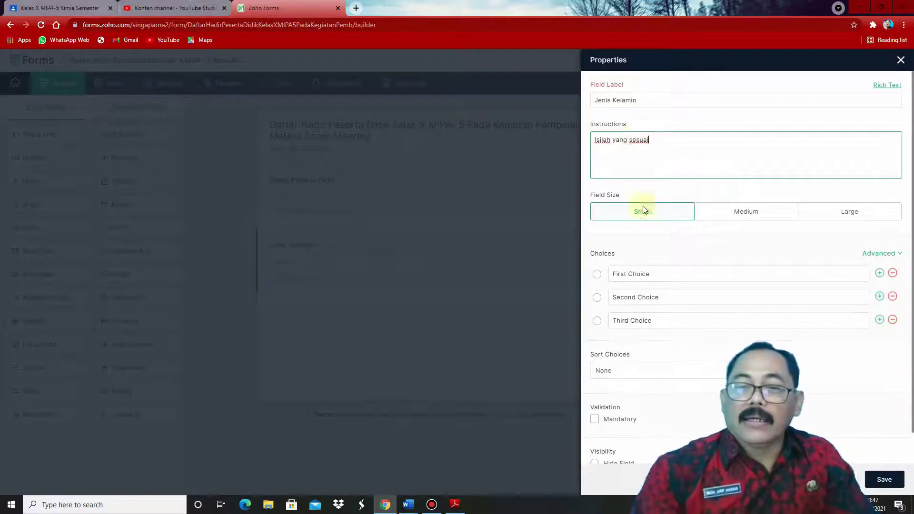
Append Laki-Laki to the dropdown's first choice and set the second choice to Perempuan.
{"action": "left_click", "coordinate": [667, 275]}
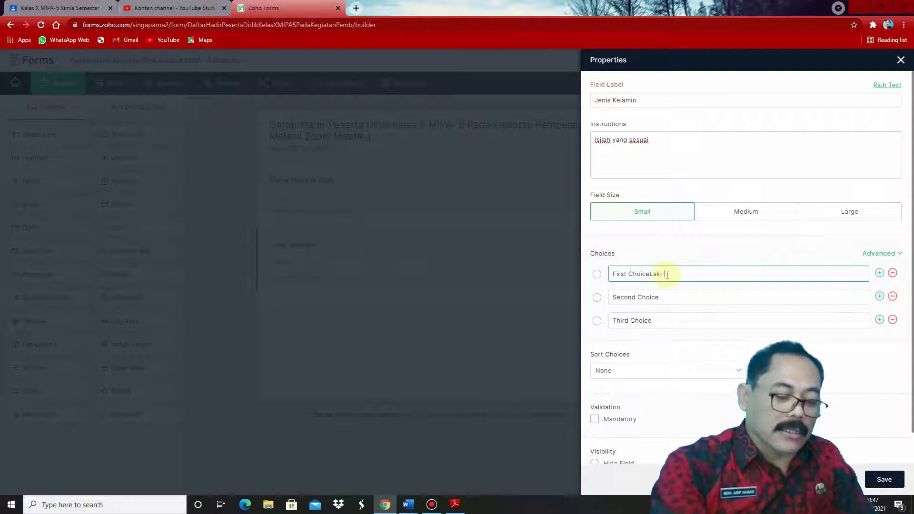
{"action": "left_click", "coordinate": [649, 297]}
{"action": "type", "text": "Perempuan"}
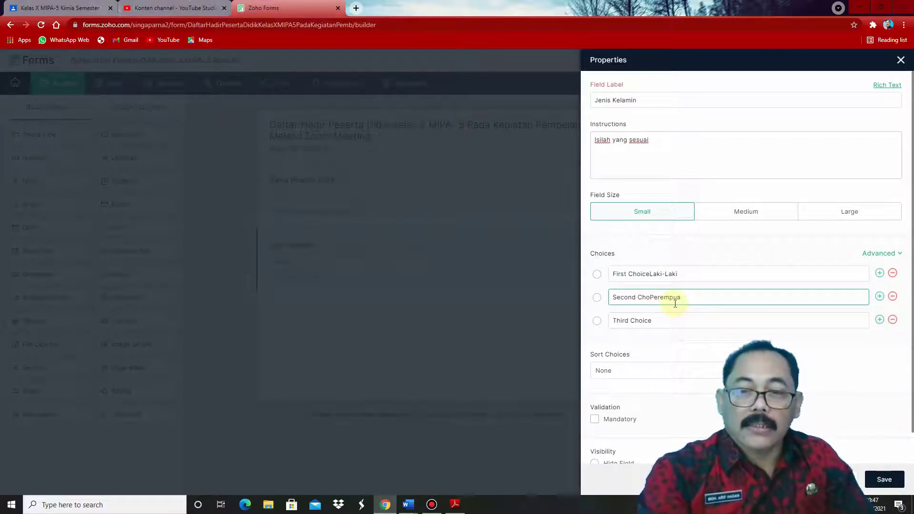
{"action": "key", "text": "BackSpace"}
{"action": "key", "text": "BackSpace"}
{"action": "key", "text": "BackSpace"}
{"action": "key", "text": "BackSpace"}
{"action": "key", "text": "BackSpace"}
{"action": "key", "text": "BackSpace"}
{"action": "key", "text": "BackSpace"}
{"action": "key", "text": "BackSpace"}
{"action": "key", "text": "BackSpace"}
{"action": "key", "text": "BackSpace"}
{"action": "key", "text": "BackSpace"}
{"action": "key", "text": "BackSpace"}
{"action": "key", "text": "BackSpace"}
{"action": "key", "text": "BackSpace"}
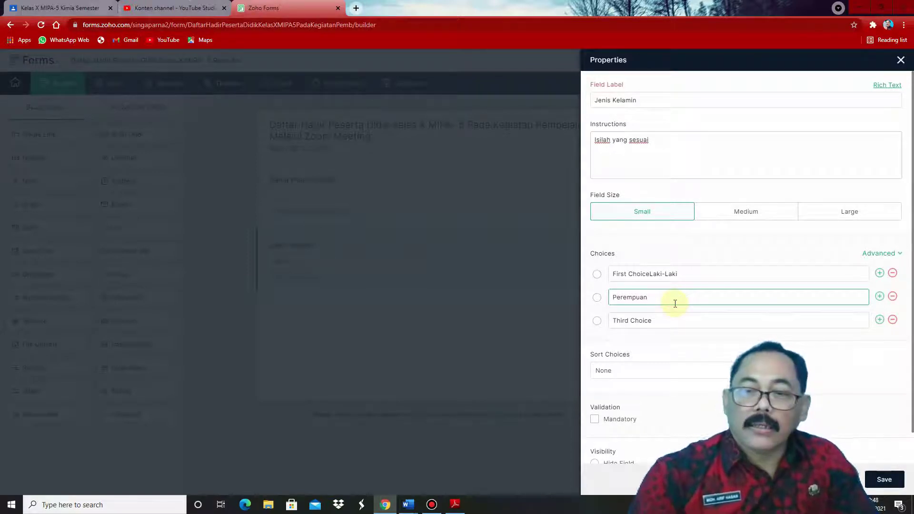
Replace the whole text of the Jenis Kelamin dropdown's first choice with Laki-Laki.
{"action": "left_click", "coordinate": [680, 272]}
{"action": "key", "text": "BackSpace"}
{"action": "key", "text": "BackSpace"}
{"action": "key", "text": "BackSpace"}
{"action": "key", "text": "BackSpace"}
{"action": "key", "text": "BackSpace"}
{"action": "key", "text": "BackSpace"}
{"action": "key", "text": "BackSpace"}
{"action": "key", "text": "BackSpace"}
{"action": "key", "text": "BackSpace"}
{"action": "key", "text": "BackSpace"}
{"action": "key", "text": "BackSpace"}
{"action": "key", "text": "BackSpace"}
{"action": "key", "text": "BackSpace"}
{"action": "key", "text": "BackSpace"}
{"action": "key", "text": "BackSpace"}
{"action": "key", "text": "BackSpace"}
{"action": "key", "text": "BackSpace"}
{"action": "key", "text": "BackSpace"}
{"action": "type", "text": "Laki-Laki"}
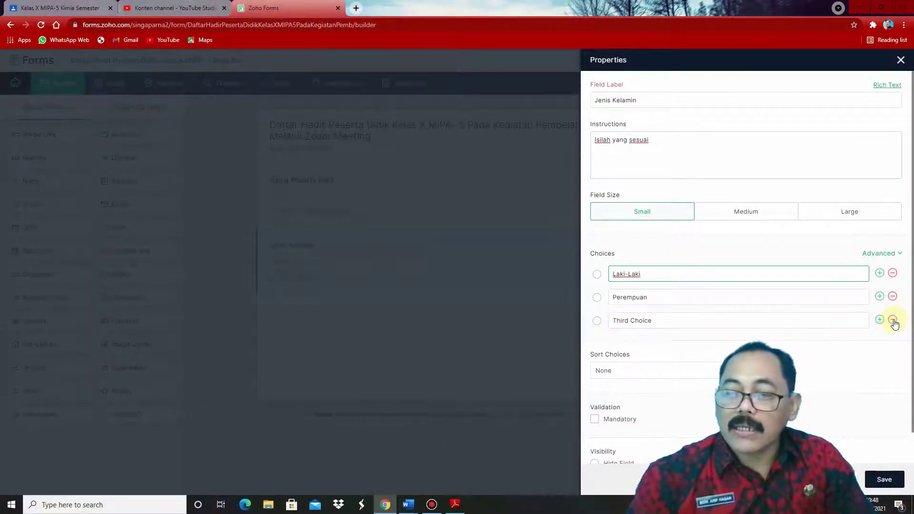
Remove the Jenis Kelamin dropdown's third choice, preselect Laki-Laki, and save the field as Medium size and mandatory.
{"action": "left_click", "coordinate": [893, 320]}
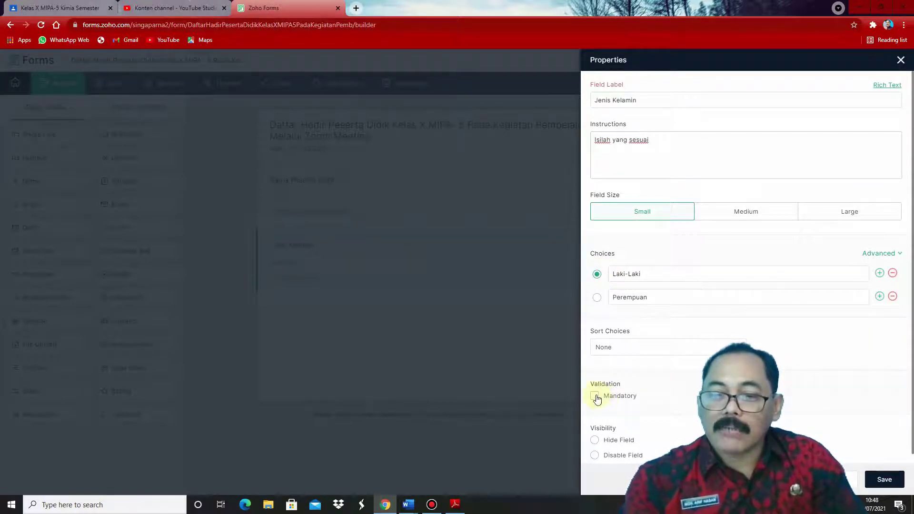
{"action": "left_click", "coordinate": [743, 215]}
{"action": "left_click", "coordinate": [890, 481]}
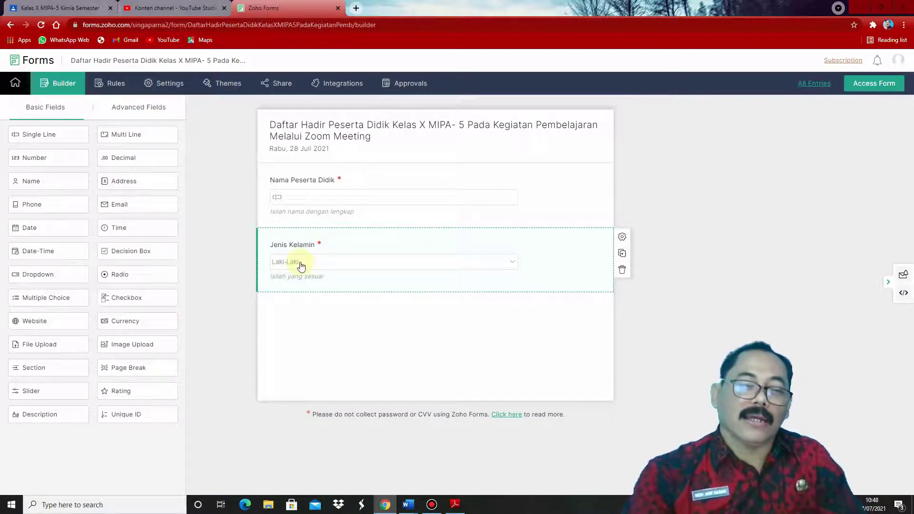
{"action": "left_click", "coordinate": [514, 265]}
{"action": "left_click", "coordinate": [514, 261]}
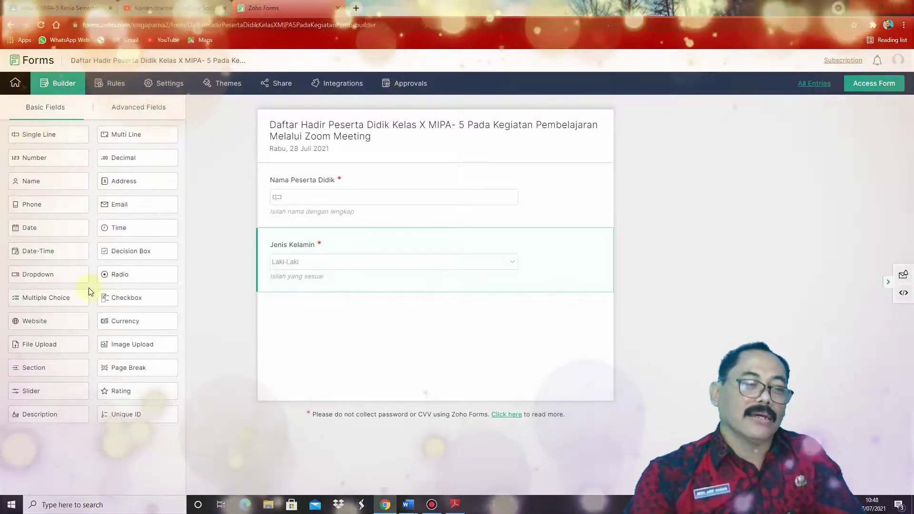
Add a Medium-size Dropdown field labelled Peminatan with the instructions Isilah sesuai dengan peminatan masing-masing.
{"action": "left_click", "coordinate": [43, 274]}
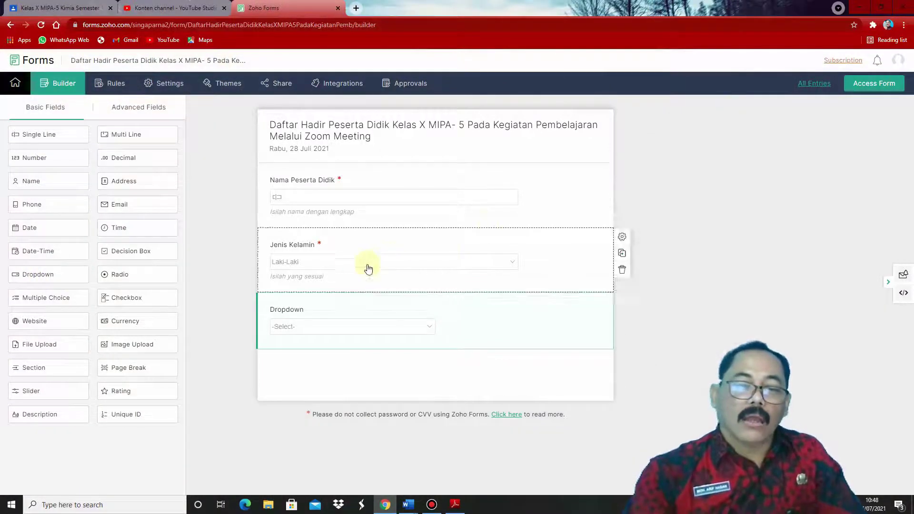
{"action": "left_click", "coordinate": [296, 307]}
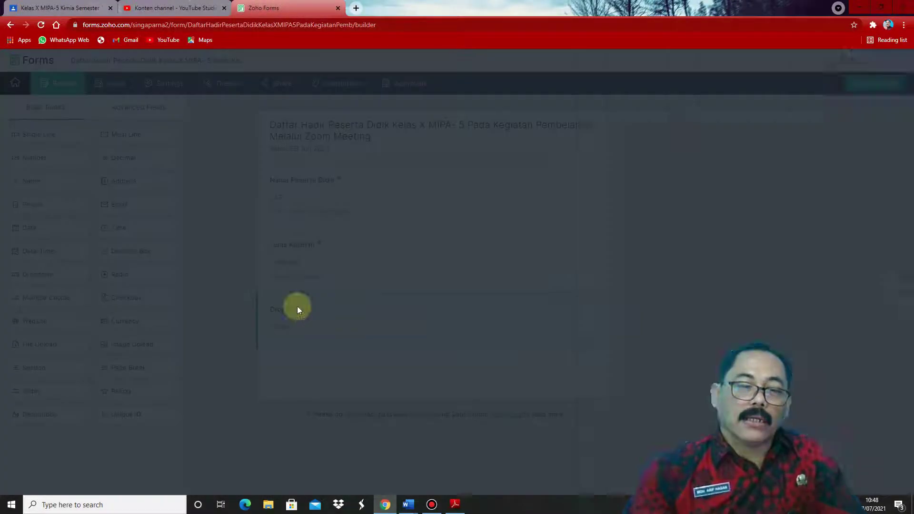
{"action": "type", "text": "Peminatan"}
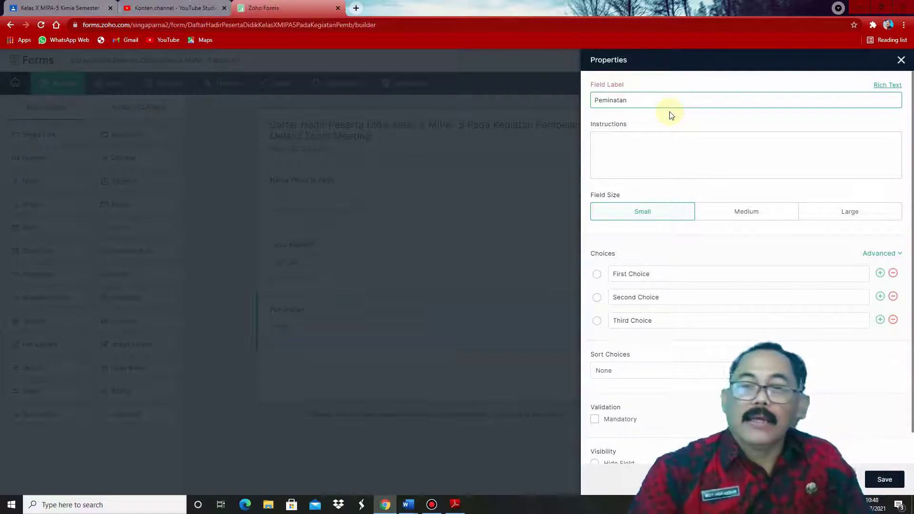
{"action": "left_click", "coordinate": [670, 152]}
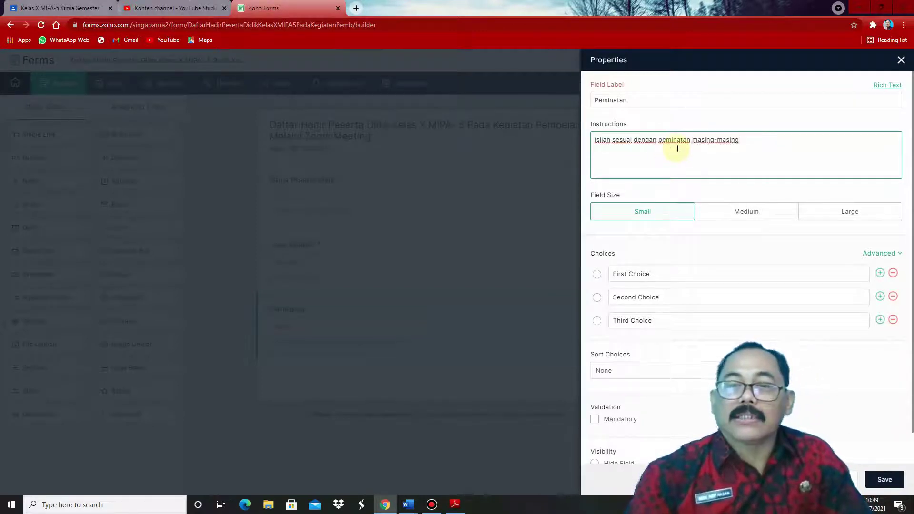
{"action": "left_click", "coordinate": [751, 213]}
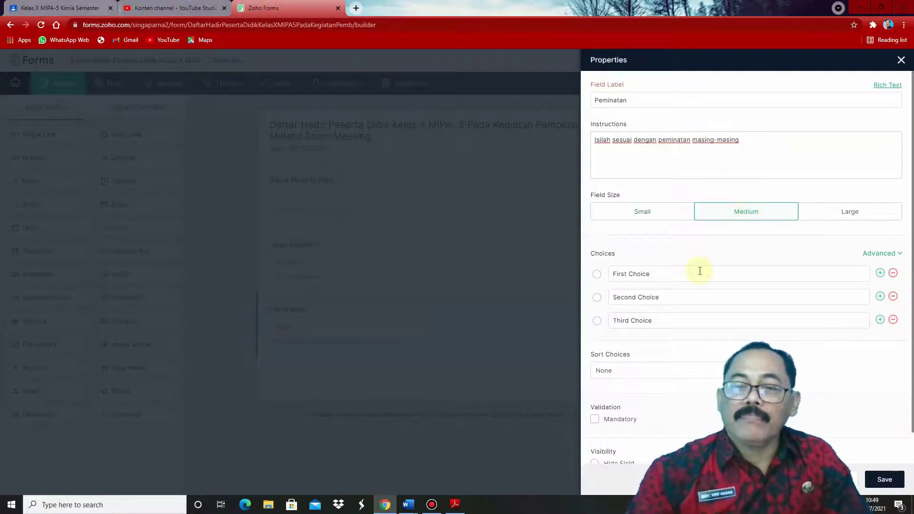
Set the Peminatan dropdown's first choice to MIPA and its second choice to IPS.
{"action": "left_click", "coordinate": [655, 270]}
{"action": "key", "text": "BackSpace"}
{"action": "key", "text": "BackSpace"}
{"action": "key", "text": "BackSpace"}
{"action": "key", "text": "BackSpace"}
{"action": "key", "text": "BackSpace"}
{"action": "key", "text": "BackSpace"}
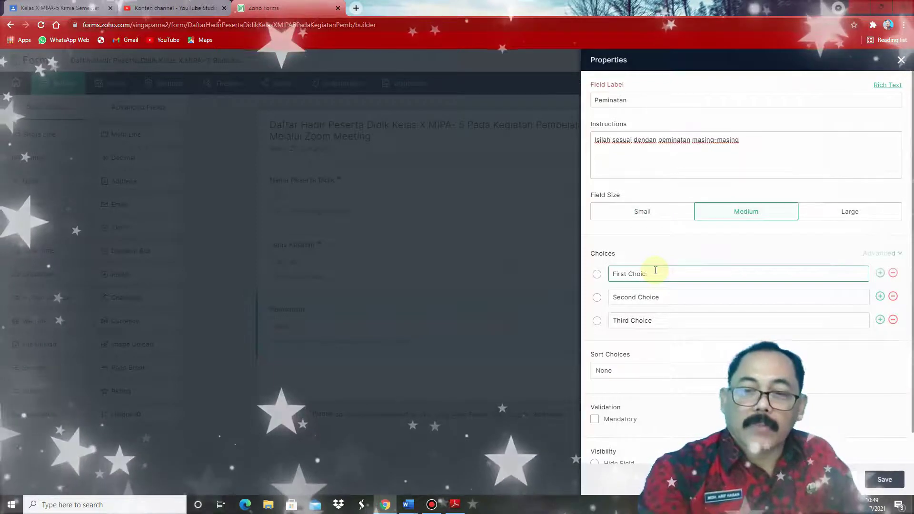
{"action": "key", "text": "BackSpace"}
{"action": "key", "text": "BackSpace"}
{"action": "key", "text": "BackSpace"}
{"action": "key", "text": "BackSpace"}
{"action": "key", "text": "BackSpace"}
{"action": "key", "text": "BackSpace"}
{"action": "type", "text": "MIPA"}
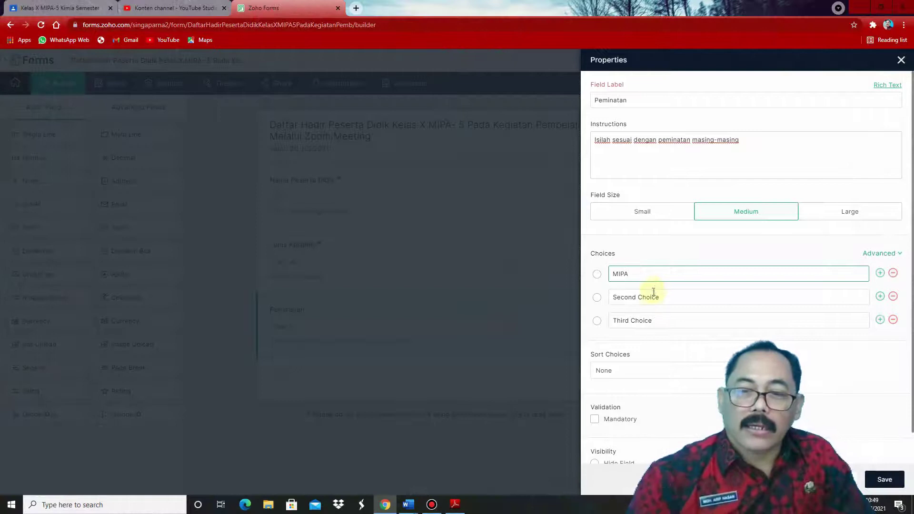
{"action": "left_click_drag", "start_coordinate": [651, 298], "coordinate": [603, 301]}
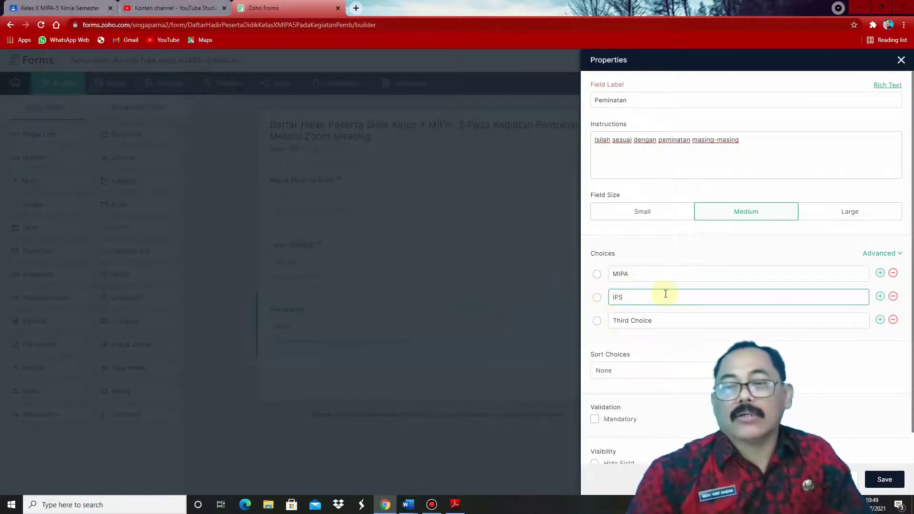
Remove the Peminatan dropdown's third choice, preselect MIPA, and save the field as mandatory.
{"action": "left_click", "coordinate": [701, 319]}
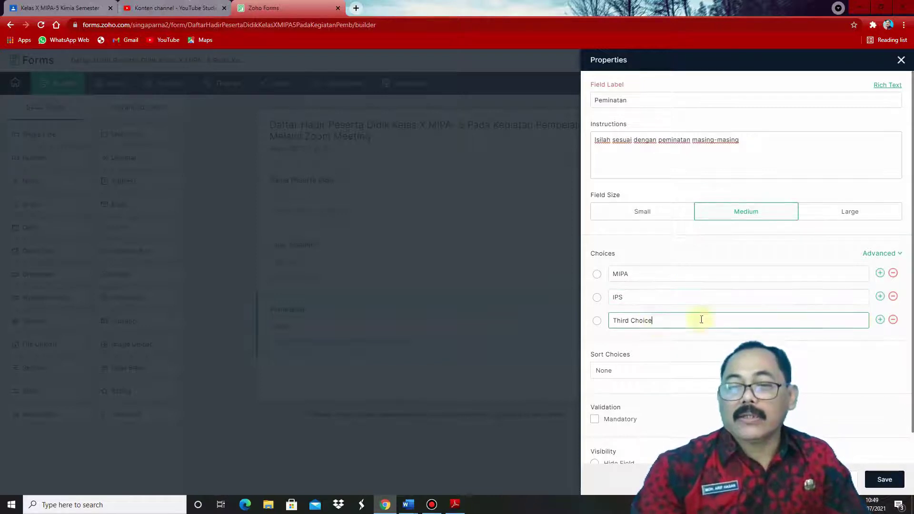
{"action": "left_click", "coordinate": [892, 322]}
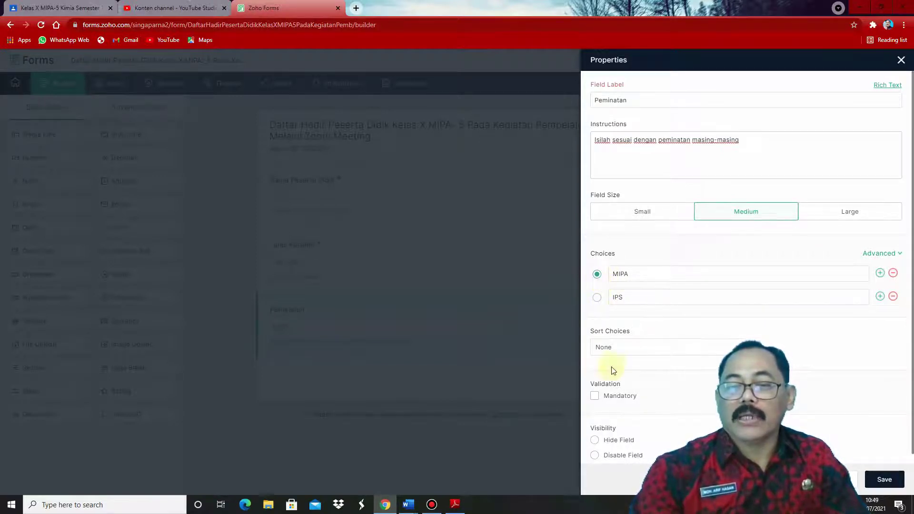
{"action": "left_click", "coordinate": [597, 397]}
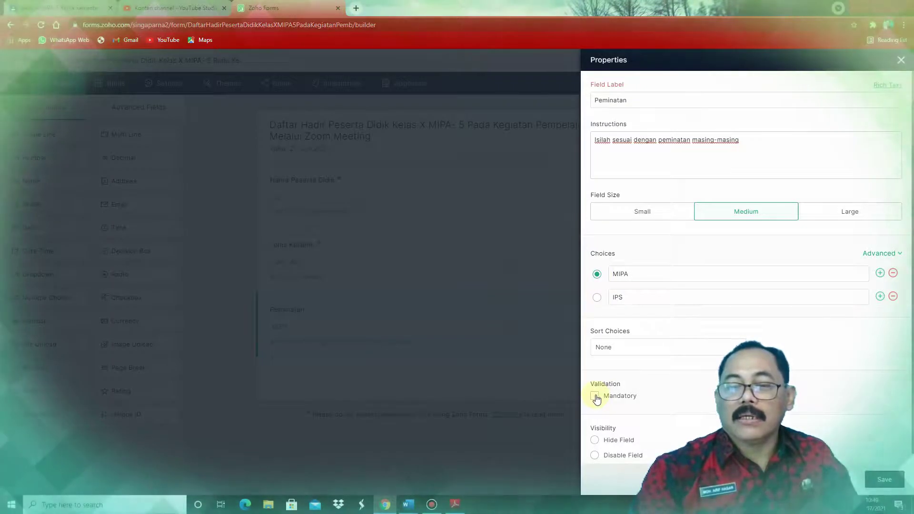
{"action": "left_click", "coordinate": [885, 479]}
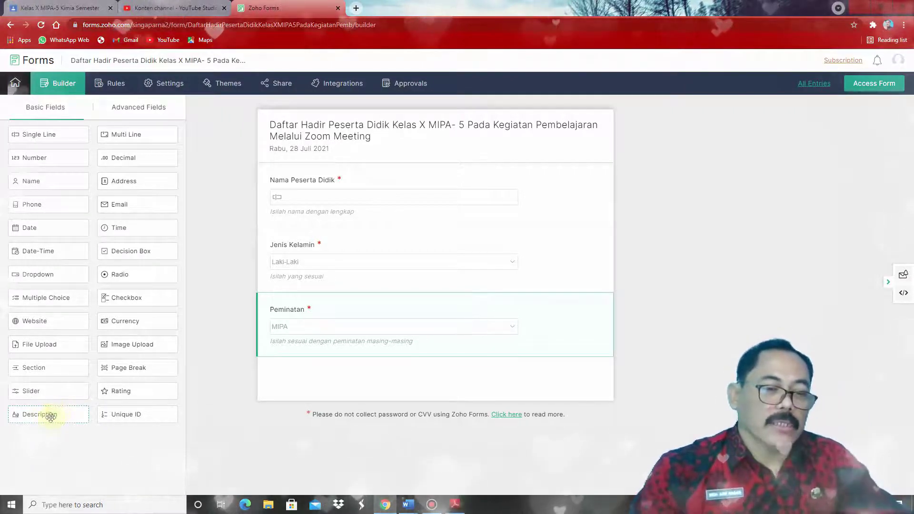
Add a Description field with the text Daftar Hadir pada pembelajaran daring via Zoom Meeting.
{"action": "left_click", "coordinate": [52, 415]}
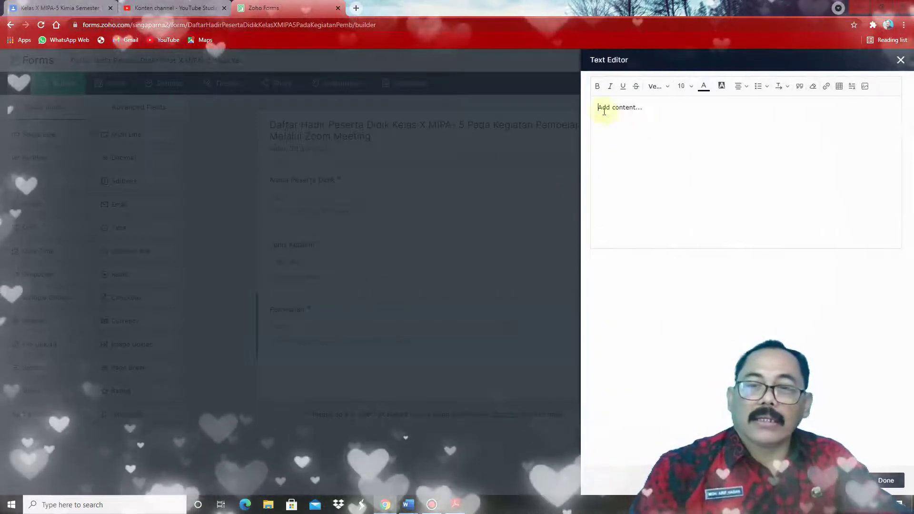
{"action": "triple_click", "coordinate": [618, 107]}
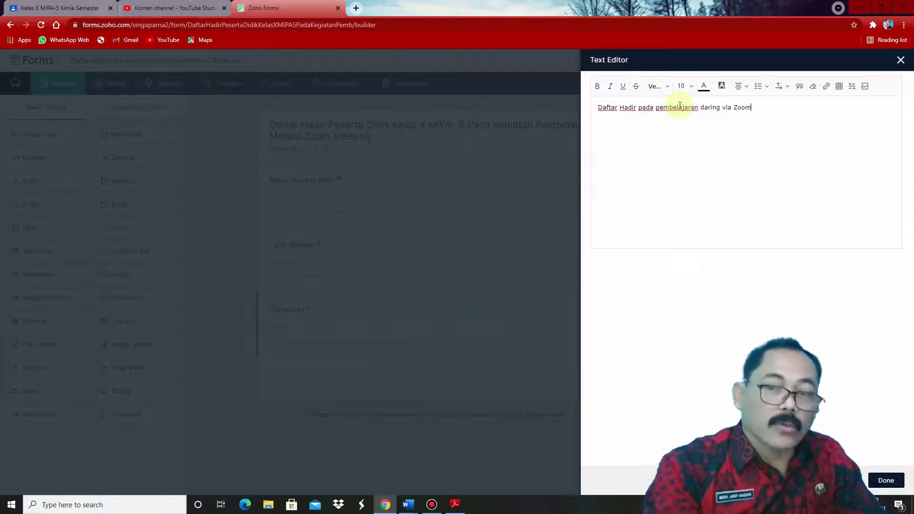
{"action": "type", "text": "Meeting"}
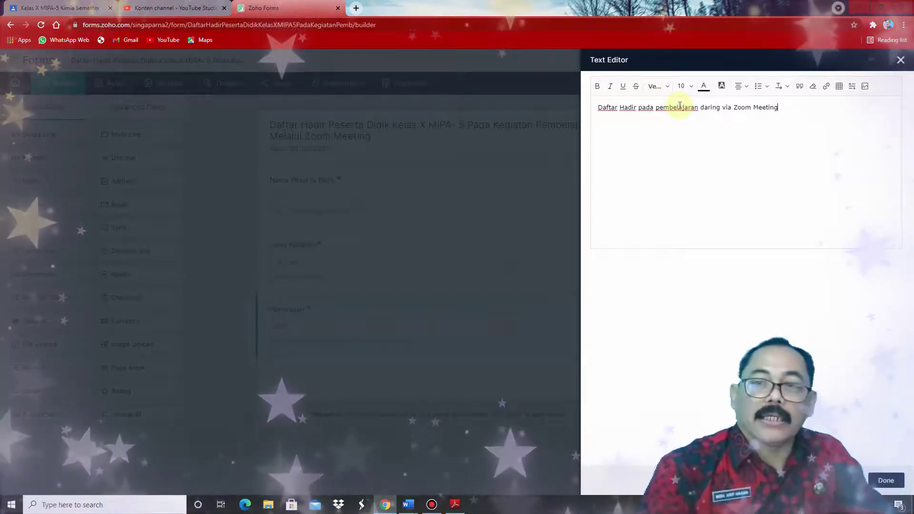
Insert six blank lines above the description text to make room for an image.
{"action": "left_click", "coordinate": [599, 108]}
{"action": "key", "text": "Return"}
{"action": "key", "text": "Return"}
{"action": "key", "text": "Return"}
{"action": "key", "text": "Return"}
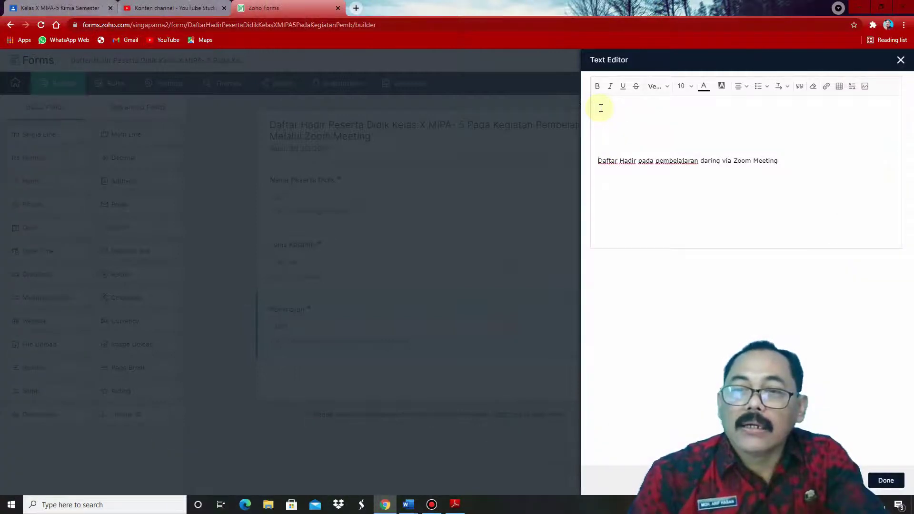
{"action": "key", "text": "Return"}
{"action": "key", "text": "Return"}
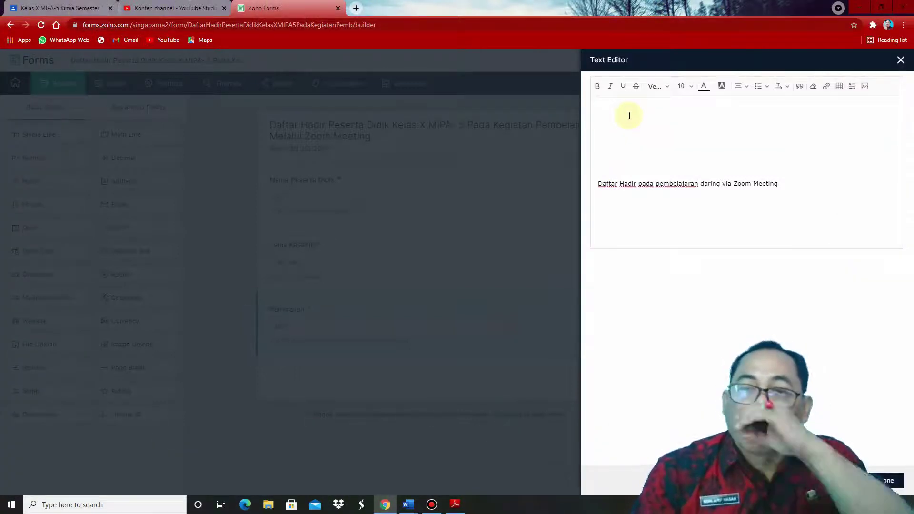
Browse the USB drives and drive E: for a school photo and upload Fotosekolah2rev.jpg for the description.
{"action": "left_click", "coordinate": [866, 87]}
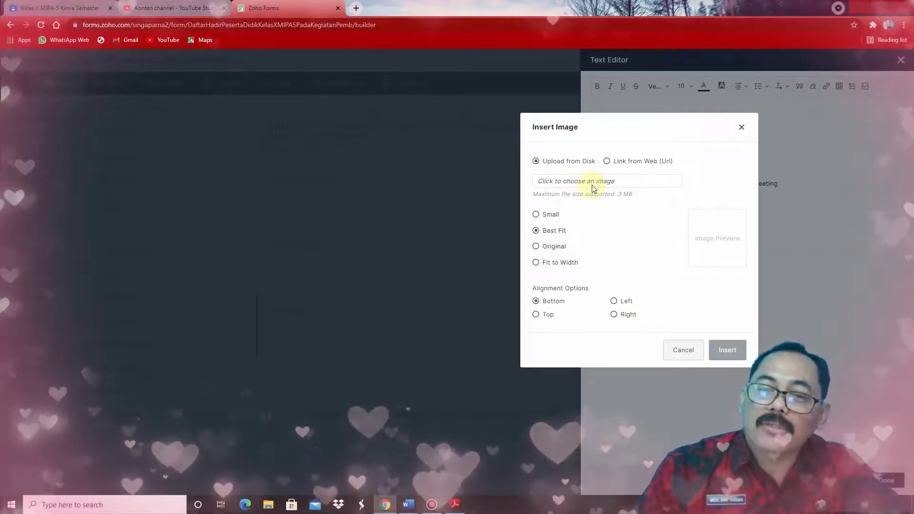
{"action": "left_click", "coordinate": [592, 183]}
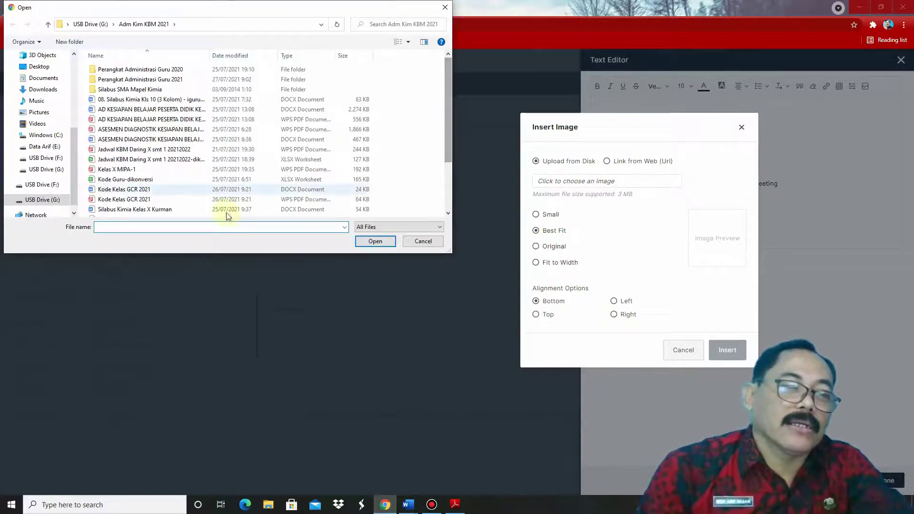
{"action": "left_click", "coordinate": [56, 173]}
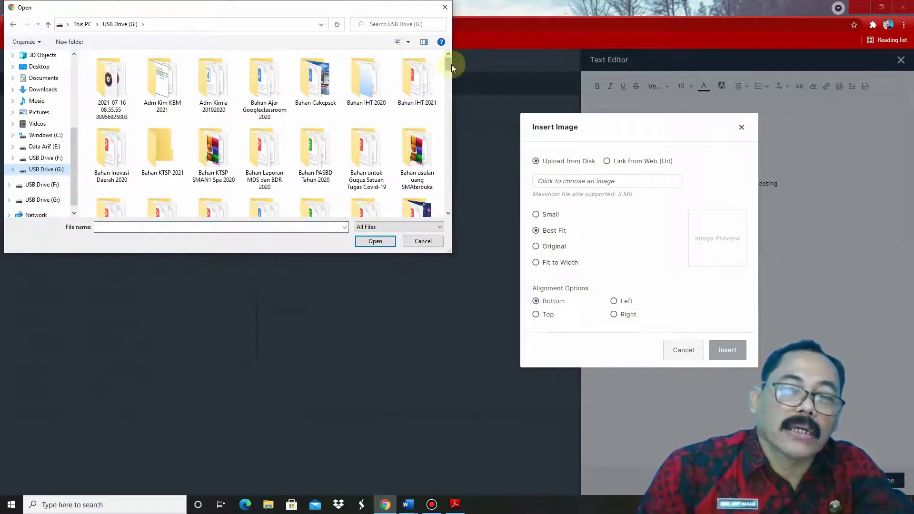
{"action": "left_click", "coordinate": [408, 42]}
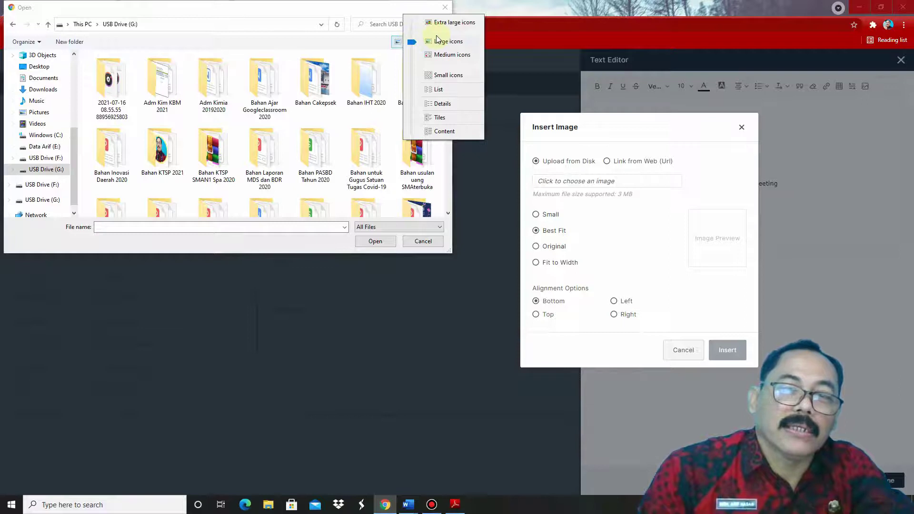
{"action": "left_click", "coordinate": [436, 43]}
{"action": "left_click_drag", "start_coordinate": [448, 67], "coordinate": [451, 134]}
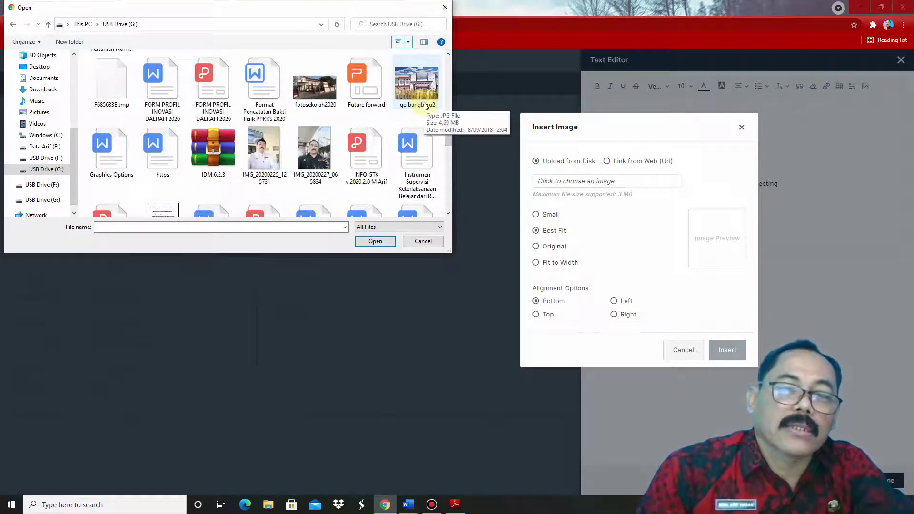
{"action": "left_click", "coordinate": [52, 185]}
{"action": "left_click_drag", "start_coordinate": [447, 62], "coordinate": [449, 201]}
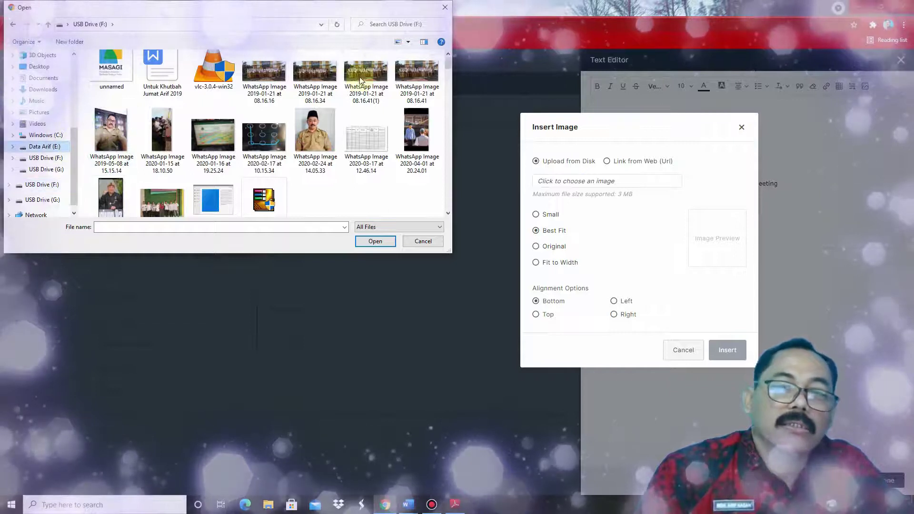
{"action": "left_click", "coordinate": [43, 147]}
{"action": "left_click_drag", "start_coordinate": [447, 61], "coordinate": [446, 102]}
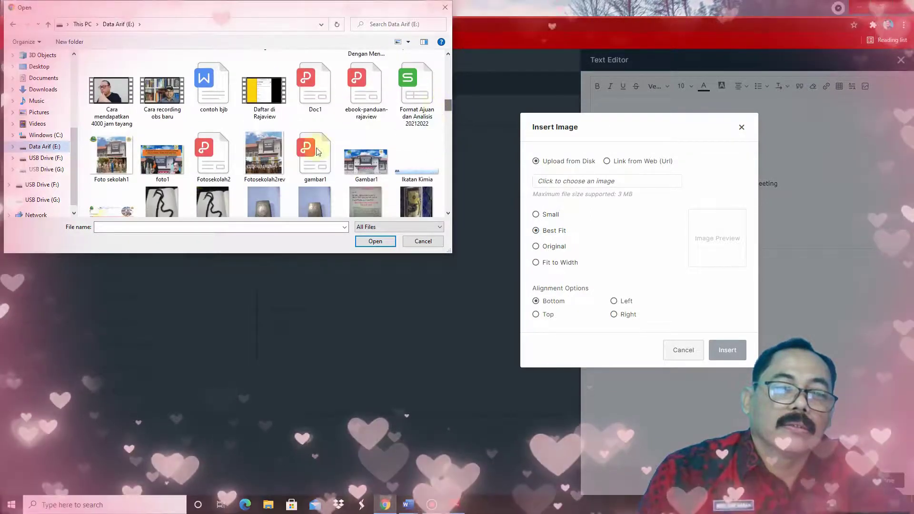
{"action": "left_click", "coordinate": [264, 158]}
{"action": "left_click", "coordinate": [374, 241]}
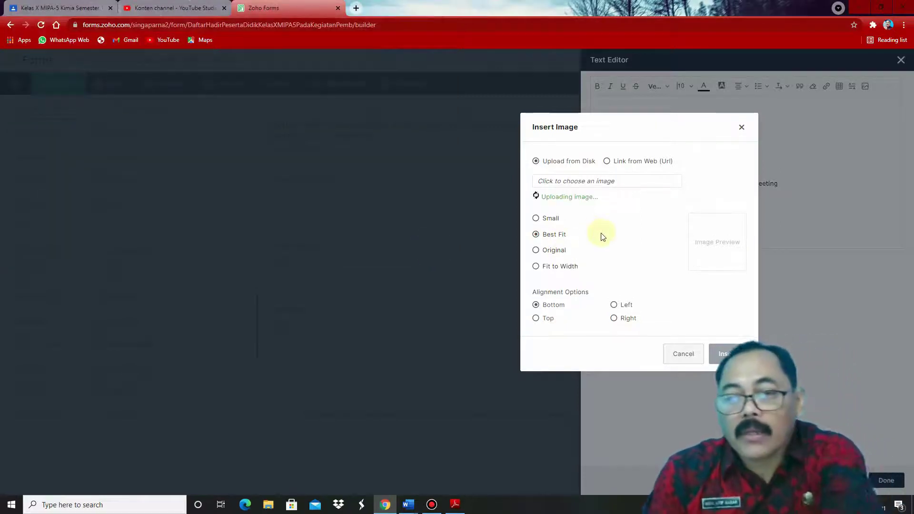
Insert the uploaded school photo into the description at Small size with Top alignment.
{"action": "left_click", "coordinate": [537, 219]}
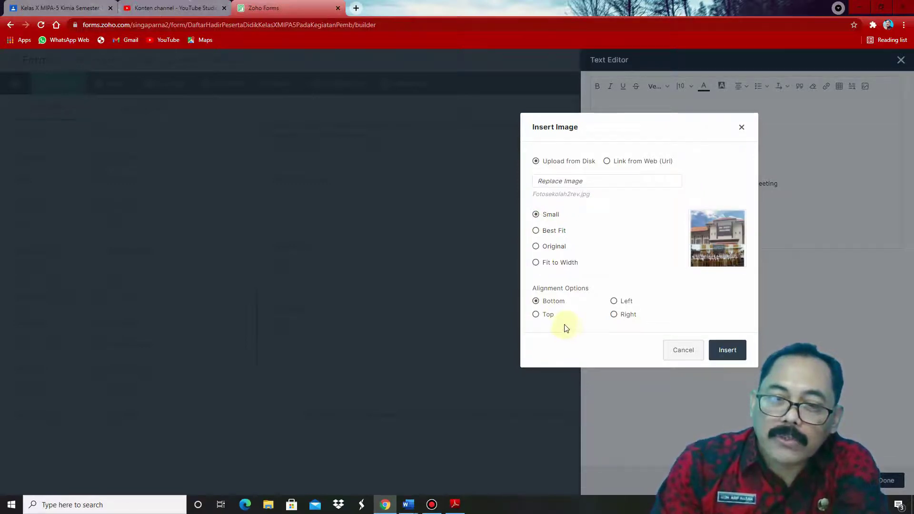
{"action": "left_click", "coordinate": [537, 314]}
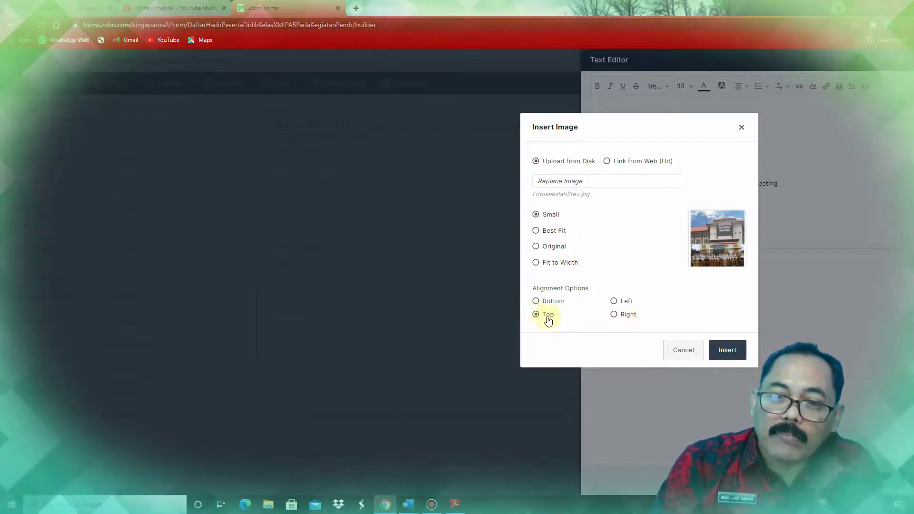
{"action": "left_click", "coordinate": [727, 351]}
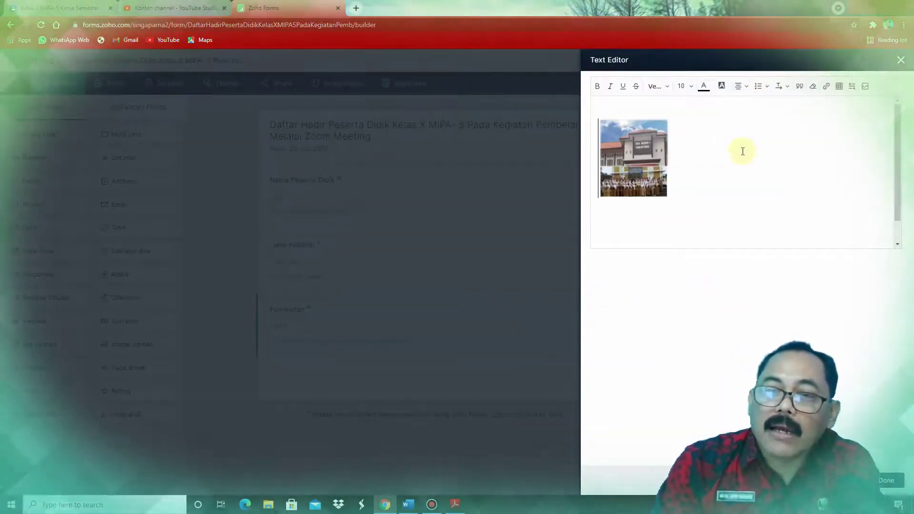
Delete the blank lines between the school photo and the description text.
{"action": "left_click_drag", "start_coordinate": [899, 143], "coordinate": [899, 163]}
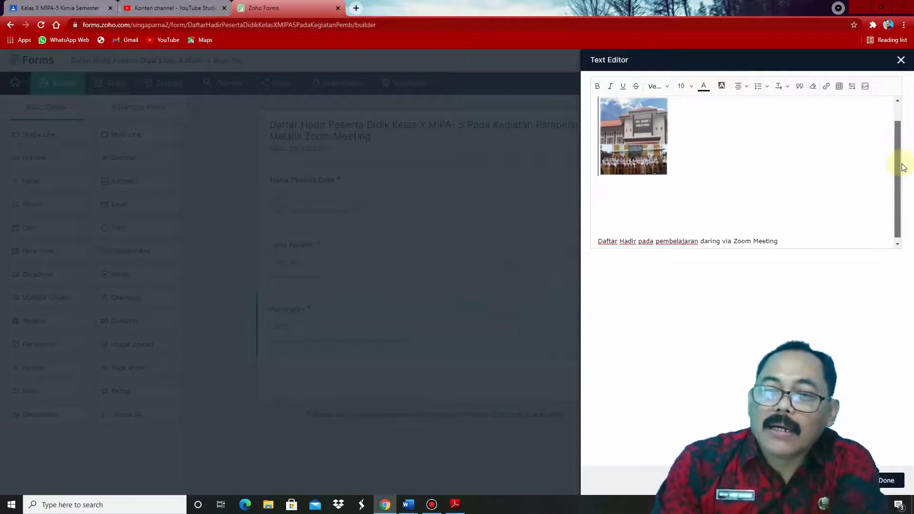
{"action": "left_click", "coordinate": [669, 185]}
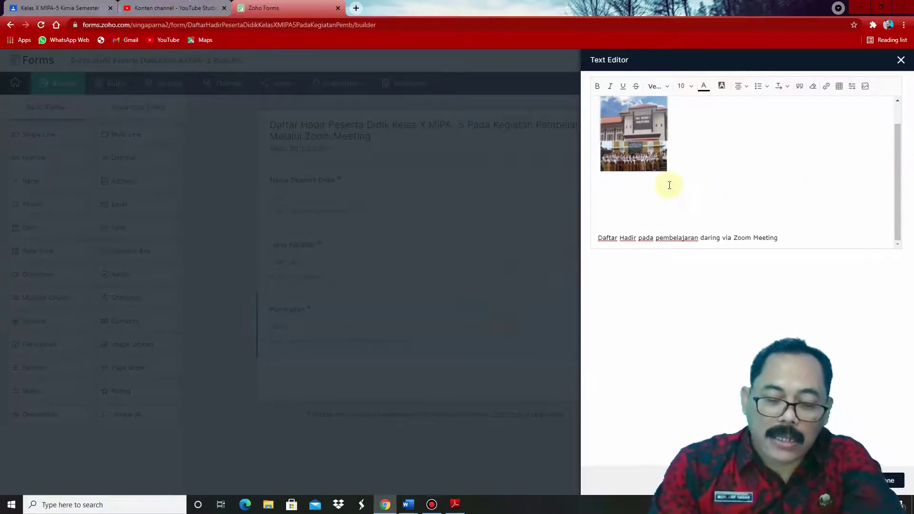
{"action": "key", "text": "Delete"}
{"action": "key", "text": "Delete"}
{"action": "key", "text": "Delete"}
{"action": "key", "text": "Delete"}
{"action": "key", "text": "Delete"}
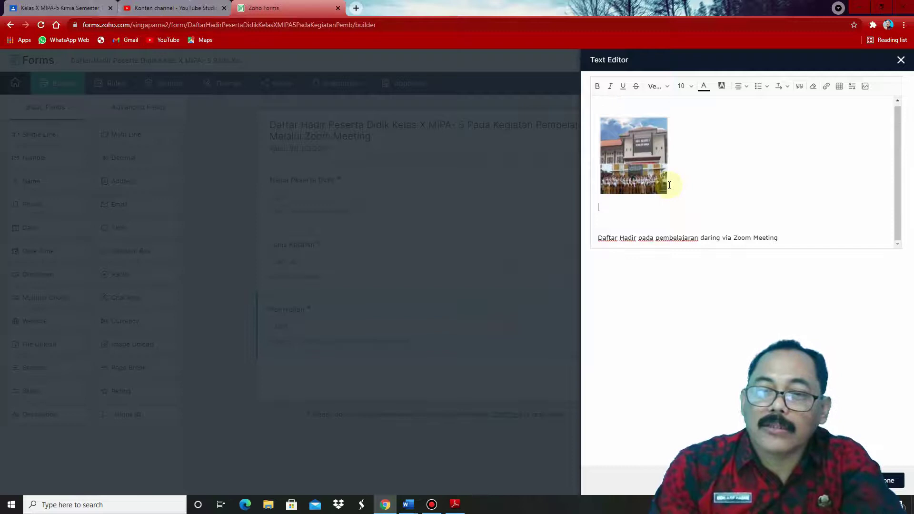
{"action": "key", "text": "Delete"}
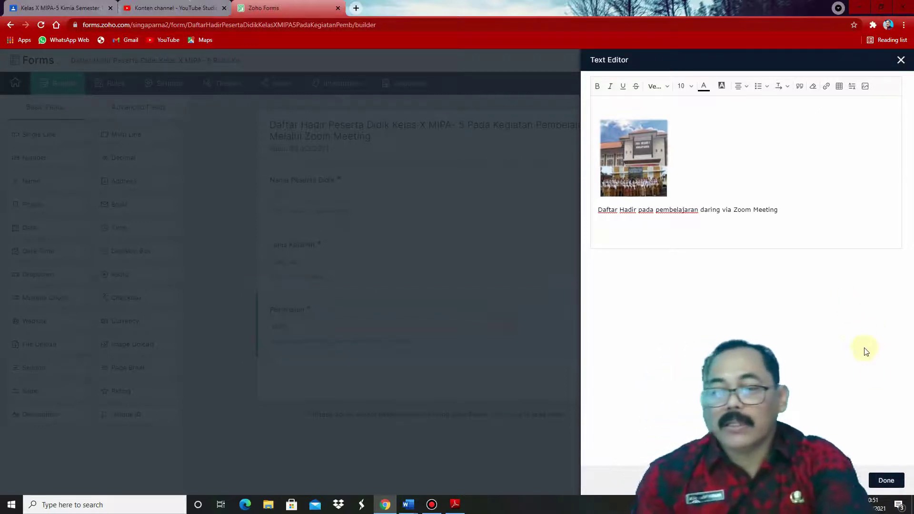
Finish editing the illustrated description and move it above the Nama Peserta Didik field, directly under the form title.
{"action": "left_click", "coordinate": [890, 480]}
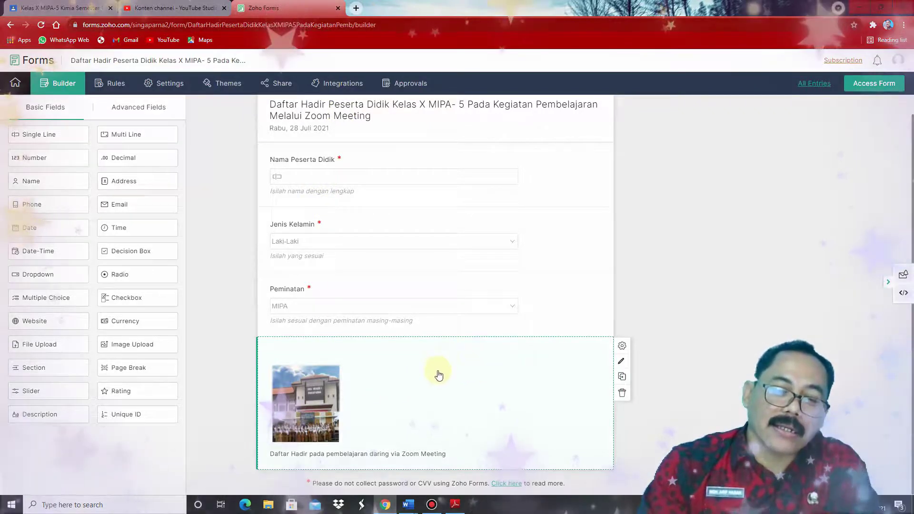
{"action": "left_click_drag", "start_coordinate": [436, 370], "coordinate": [434, 172]}
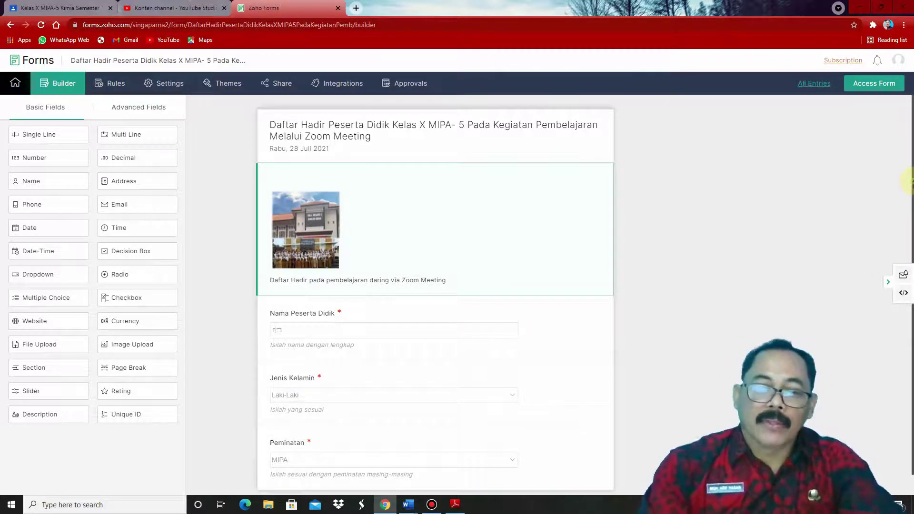
{"action": "scroll", "coordinate": [910, 182], "scroll_direction": "down", "scroll_amount": 1}
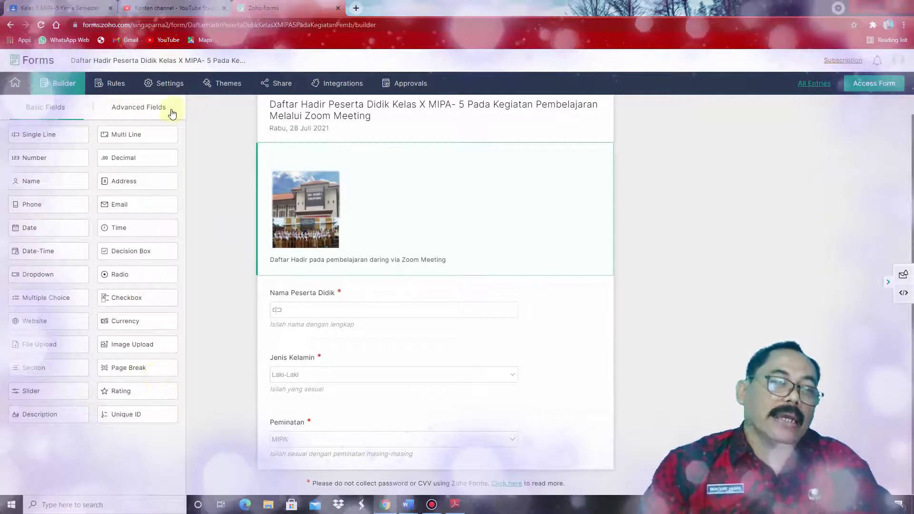
Add a Signature field below Peminatan and label it "Tanda Tangan".
{"action": "left_click", "coordinate": [153, 106]}
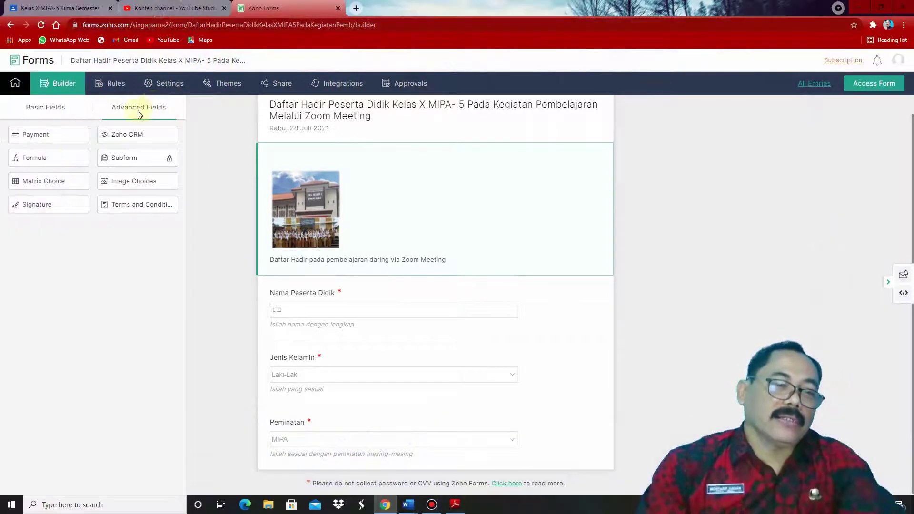
{"action": "left_click", "coordinate": [51, 210]}
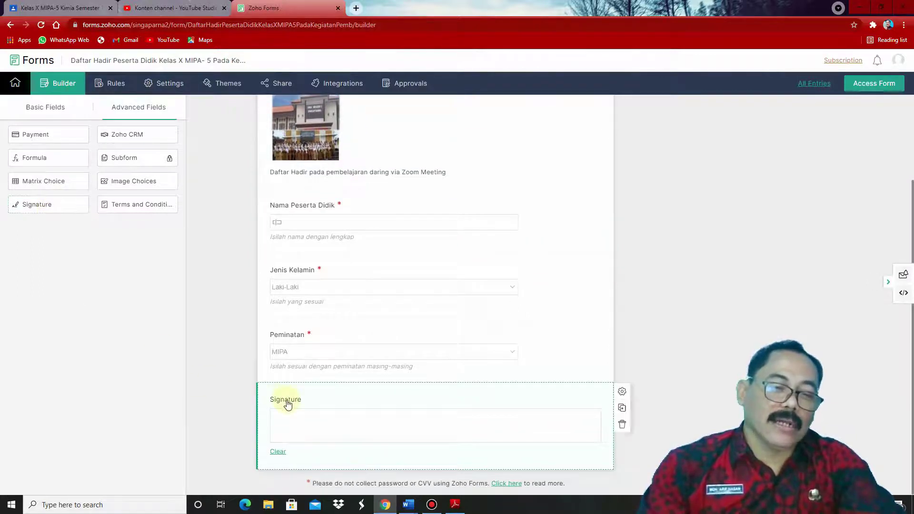
{"action": "left_click", "coordinate": [287, 404]}
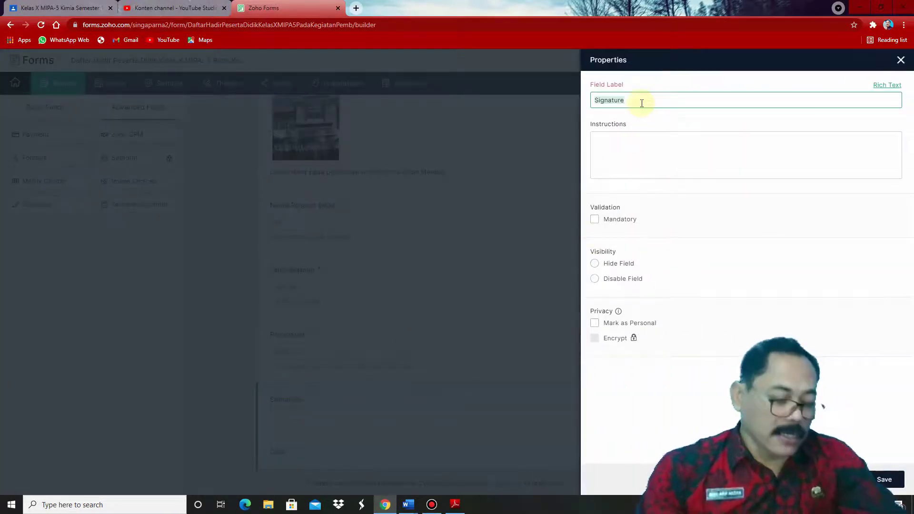
{"action": "type", "text": "Tanda Tangan"}
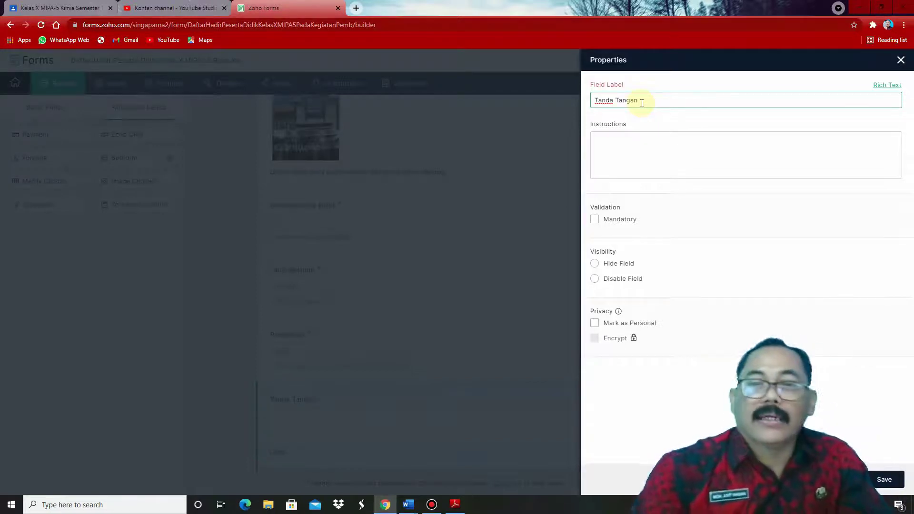
Enter the signature field's instructions: "Silahkan tanda tangan asli, jika memakai HP android maka gunakan jari tangan, jika memakai laptop/pc maka gunakan mouse".
{"action": "left_click", "coordinate": [639, 155]}
{"action": "type", "text": "Sil"}
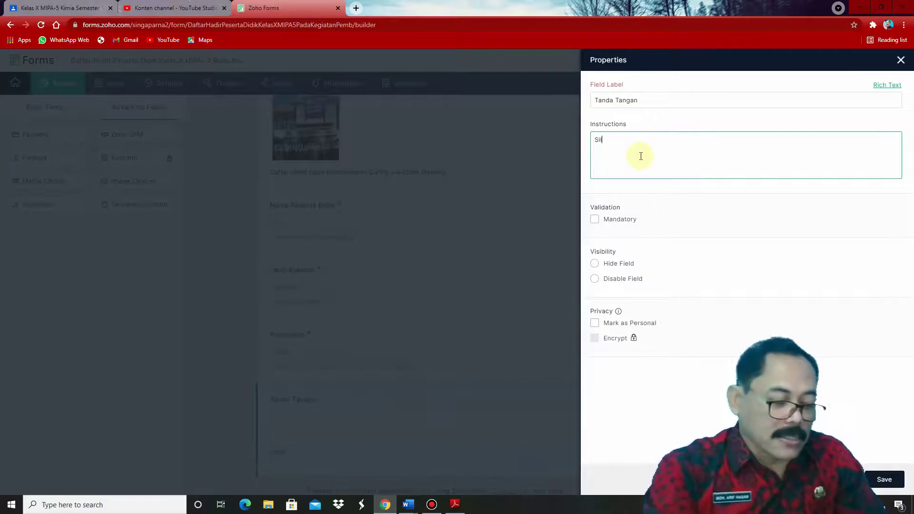
{"action": "type", "text": "ahkan tanda tangan asli"}
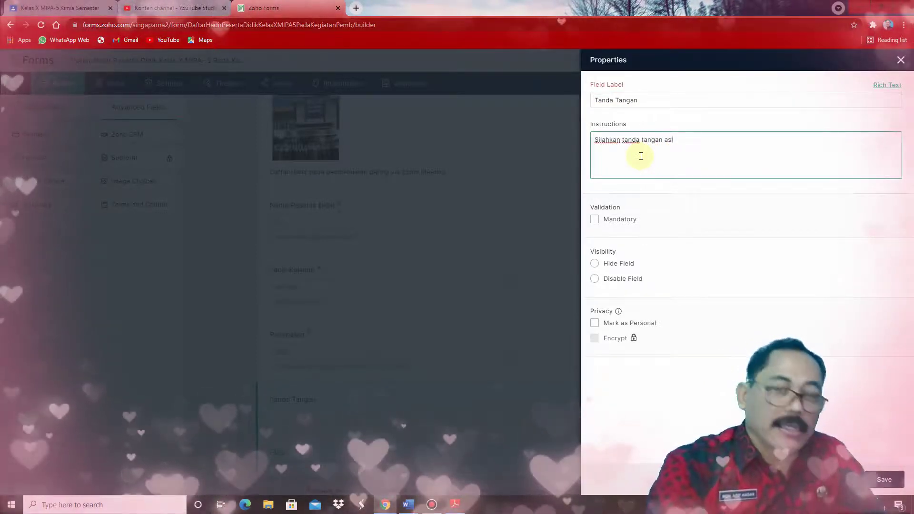
{"action": "type", "text": "."}
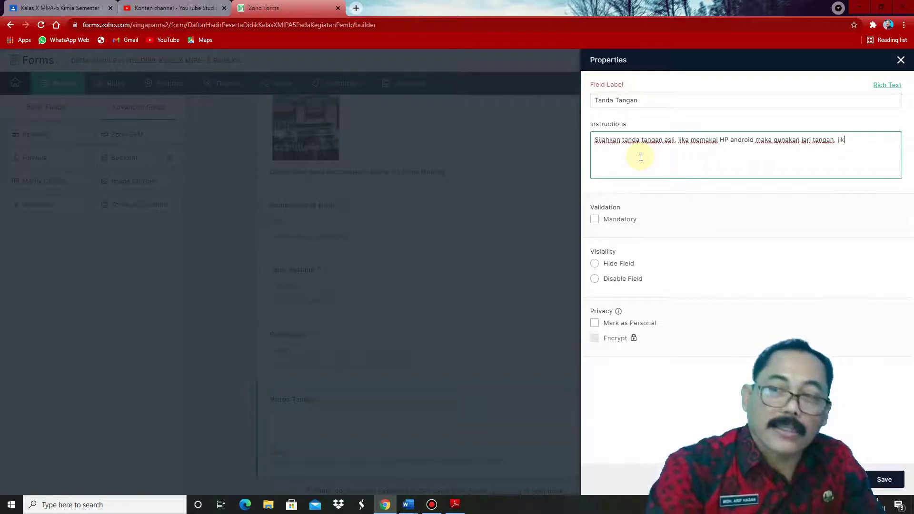
{"action": "type", "text": "laptop"}
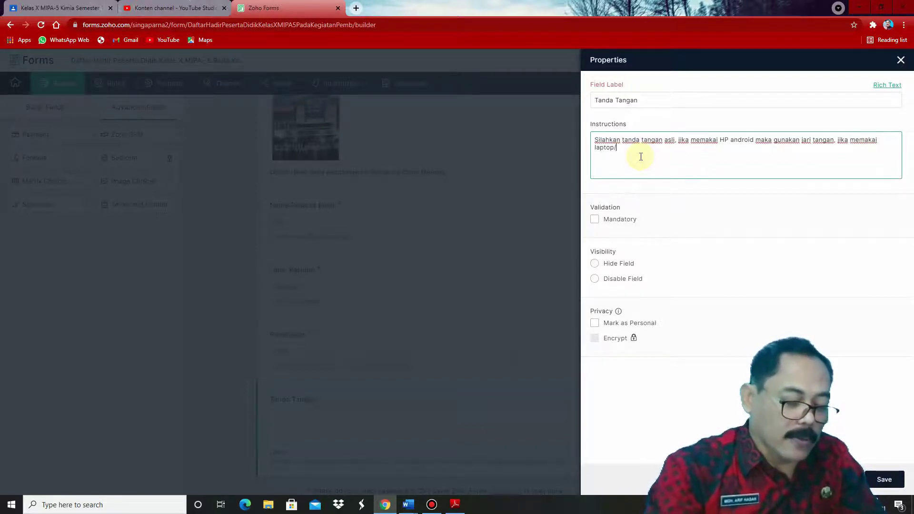
{"action": "type", "text": "/pc "}
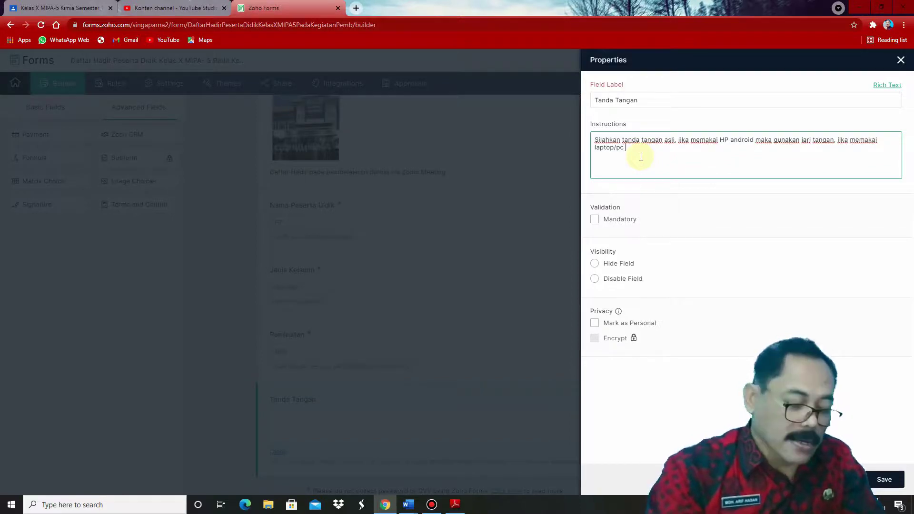
{"action": "type", "text": "maka gunak"}
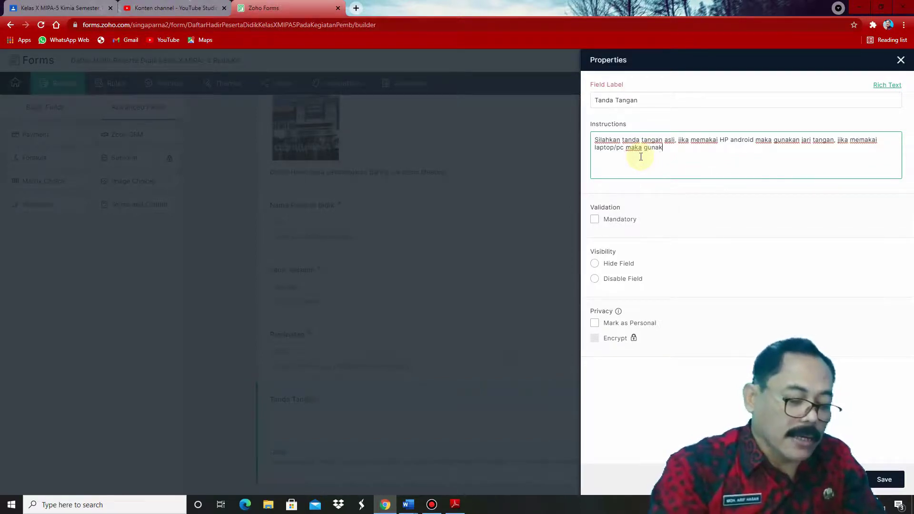
{"action": "type", "text": "an mouse"}
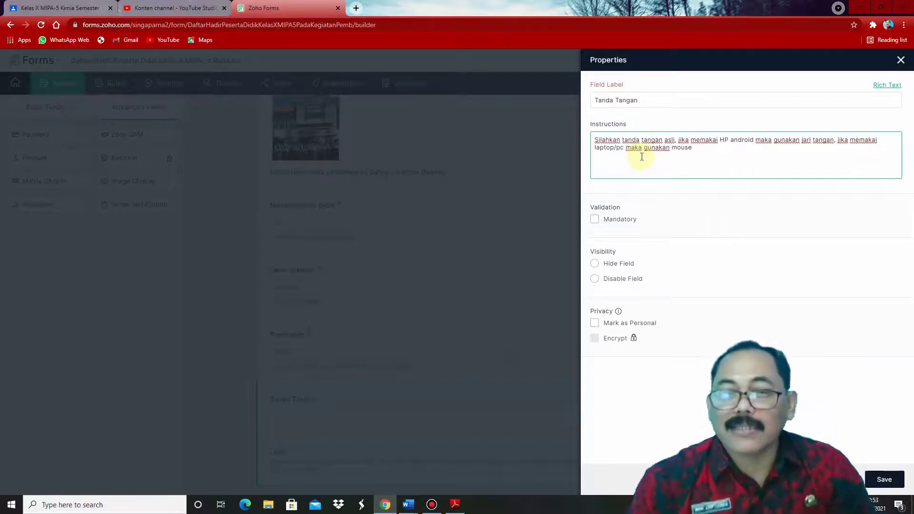
Make the Tanda Tangan field mandatory and save its properties.
{"action": "left_click", "coordinate": [594, 220]}
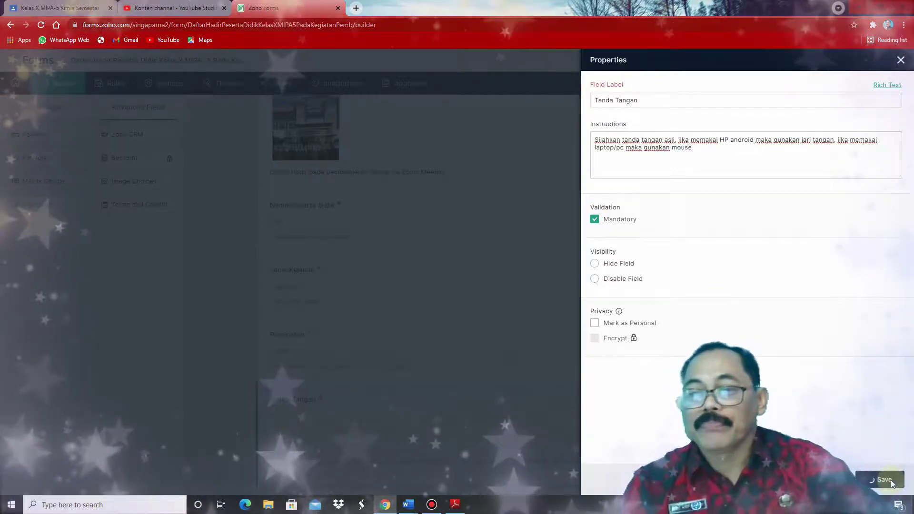
{"action": "left_click", "coordinate": [889, 481]}
{"action": "left_click", "coordinate": [538, 255]}
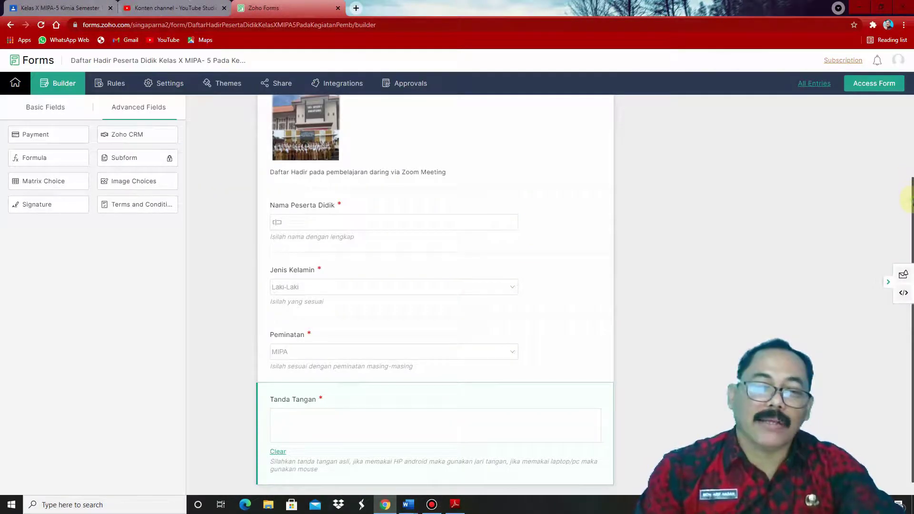
{"action": "scroll", "coordinate": [911, 162], "scroll_direction": "up", "scroll_amount": 3}
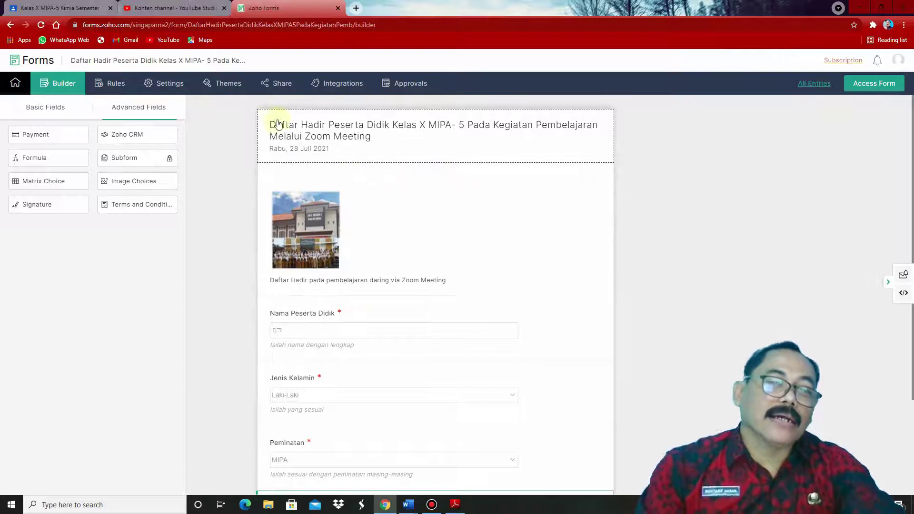
Apply the Flower theme to the attendance form.
{"action": "left_click", "coordinate": [227, 85]}
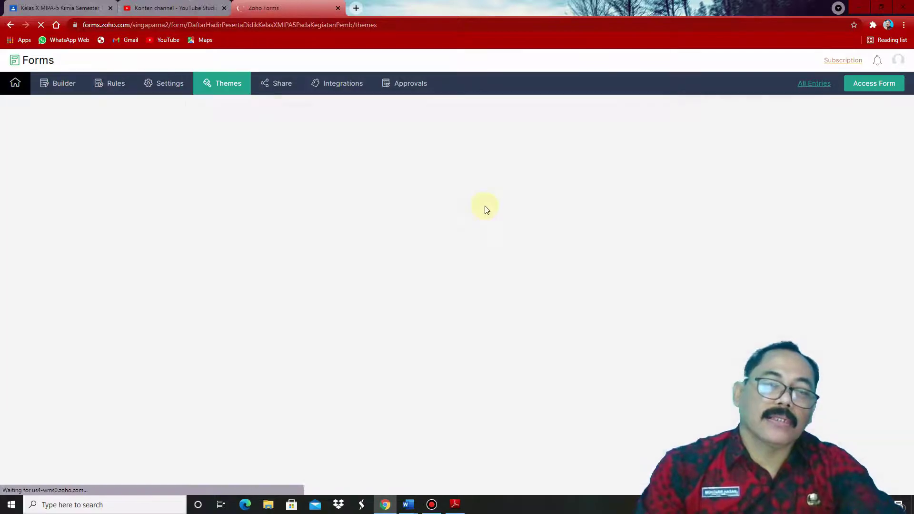
{"action": "left_click_drag", "start_coordinate": [911, 115], "coordinate": [912, 374]}
{"action": "mouse_move", "coordinate": [558, 213]}
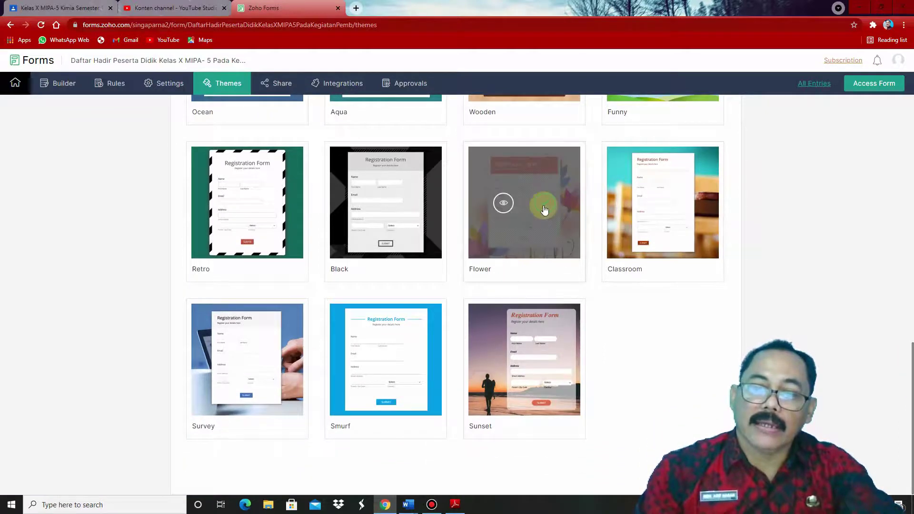
{"action": "left_click", "coordinate": [503, 204]}
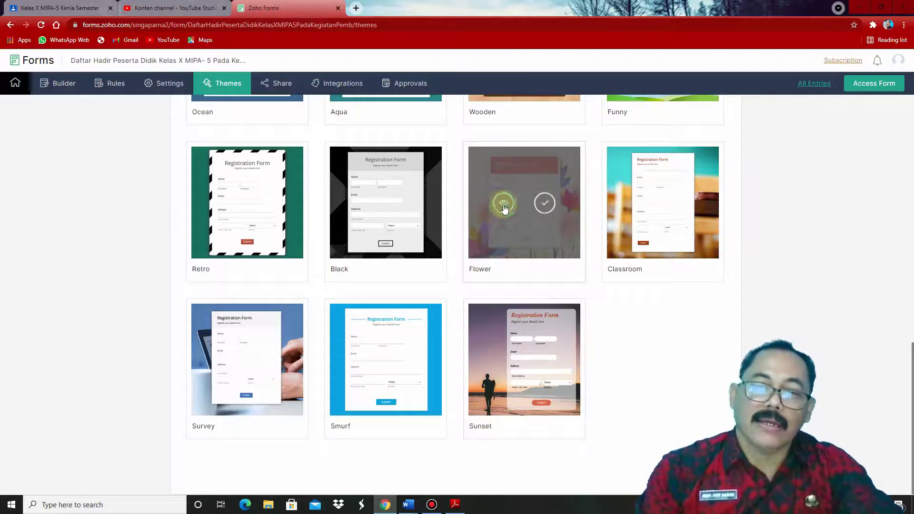
{"action": "left_click", "coordinate": [544, 205]}
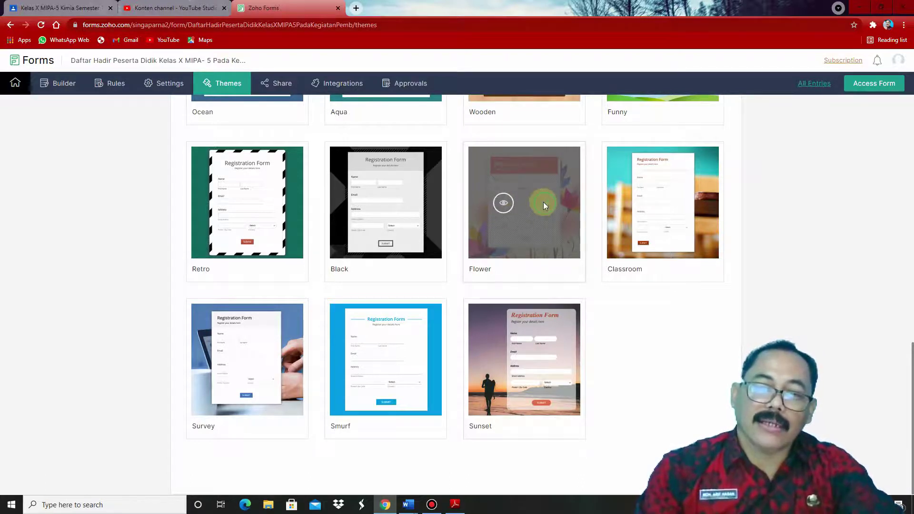
{"action": "left_click", "coordinate": [564, 269]}
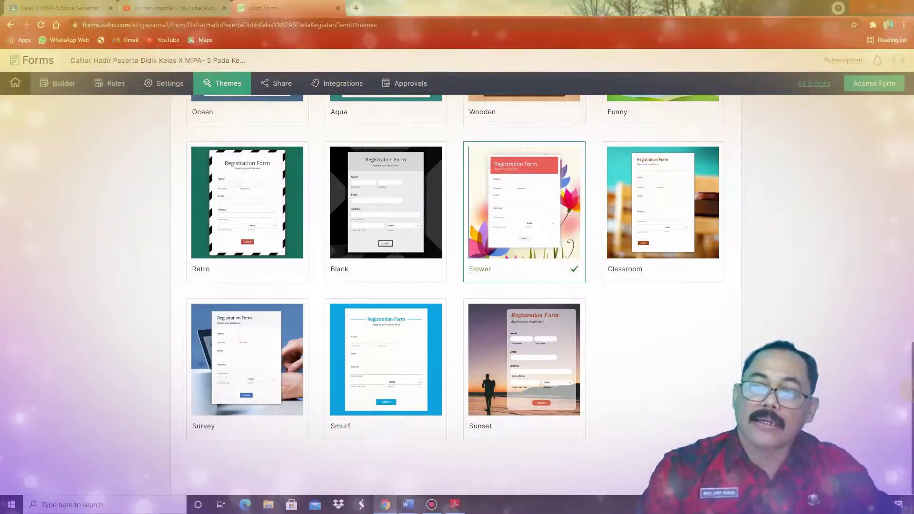
Open the live attendance form to check its themed layout, then close it and return to the theme gallery.
{"action": "left_click", "coordinate": [867, 85]}
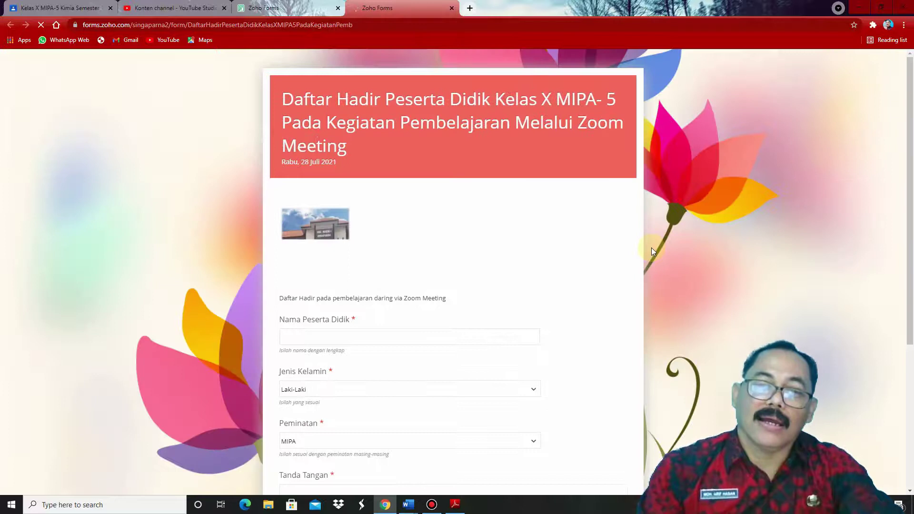
{"action": "left_click_drag", "start_coordinate": [909, 145], "coordinate": [910, 278]}
{"action": "left_click_drag", "start_coordinate": [910, 178], "coordinate": [910, 114]}
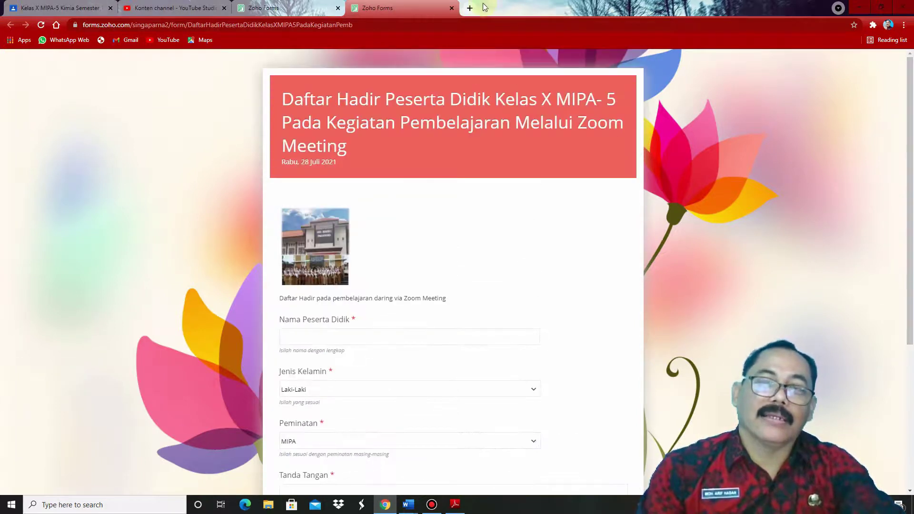
{"action": "left_click", "coordinate": [385, 10]}
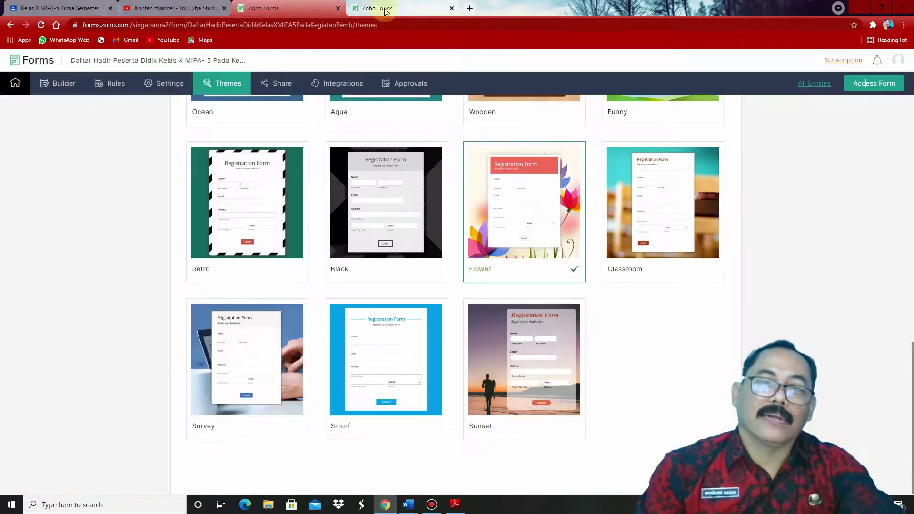
{"action": "left_click", "coordinate": [451, 8]}
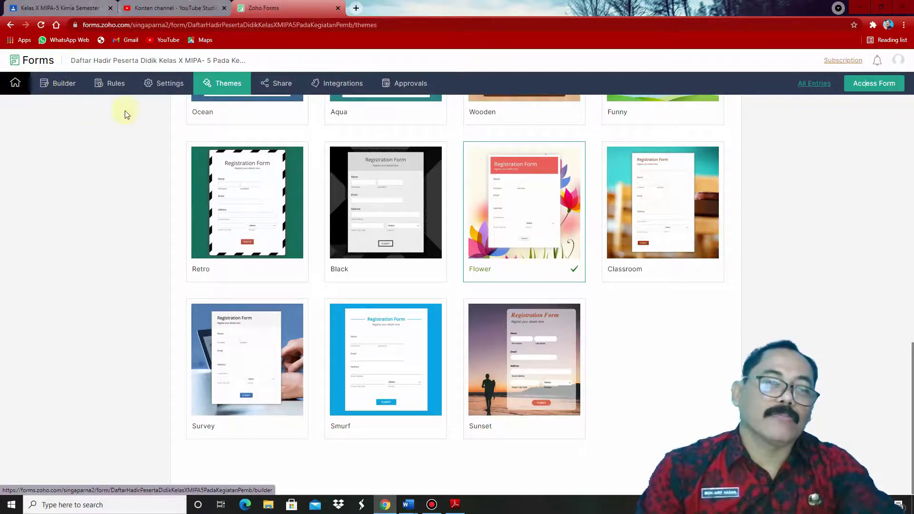
Replace the Thank You page's plain-text message in the form settings with "Terima kasih sudah mengisi absensi dan telah mengirimkannya".
{"action": "left_click", "coordinate": [170, 89]}
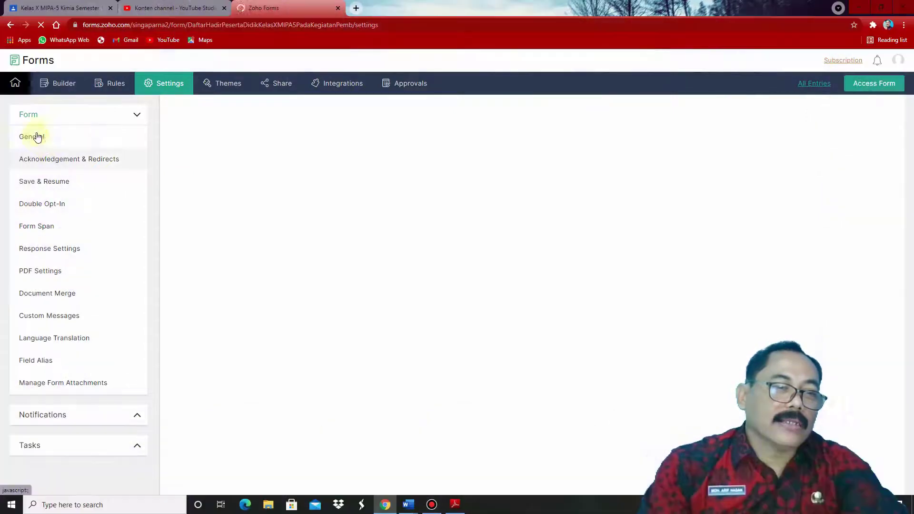
{"action": "left_click", "coordinate": [36, 138]}
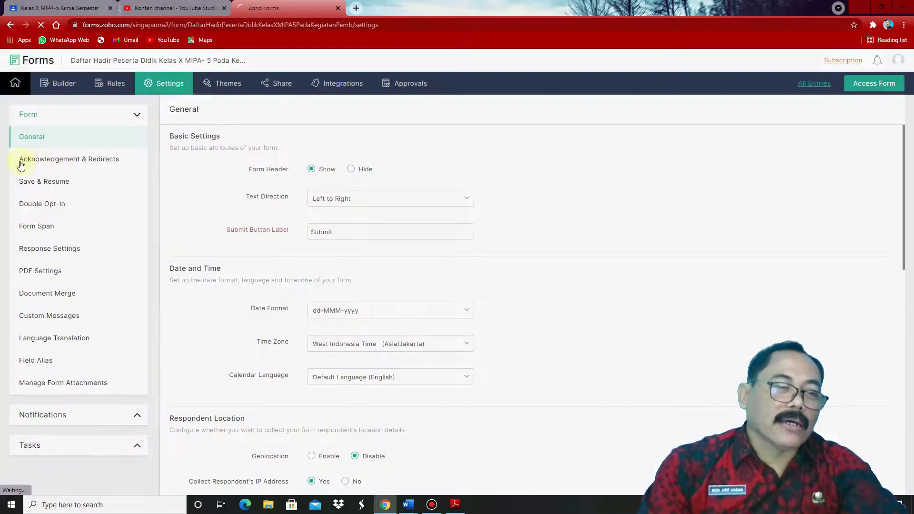
{"action": "left_click", "coordinate": [65, 165]}
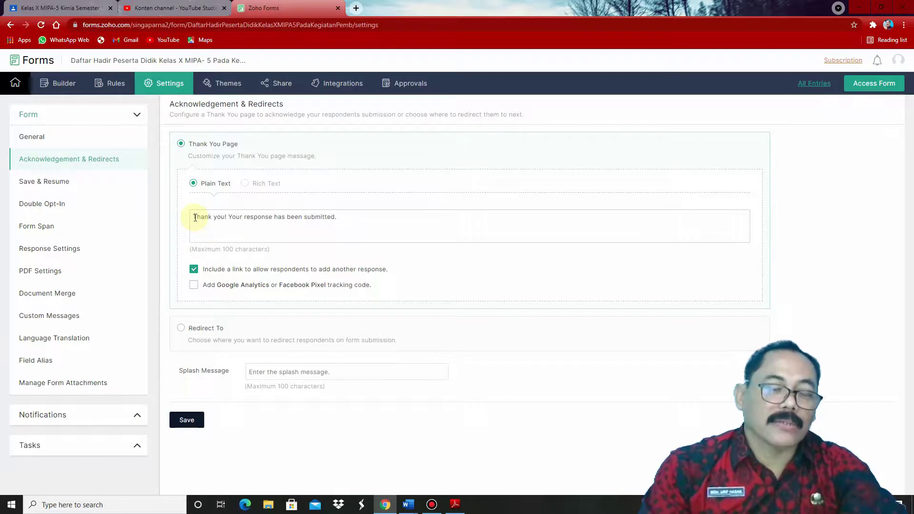
{"action": "left_click_drag", "start_coordinate": [194, 218], "coordinate": [365, 217]}
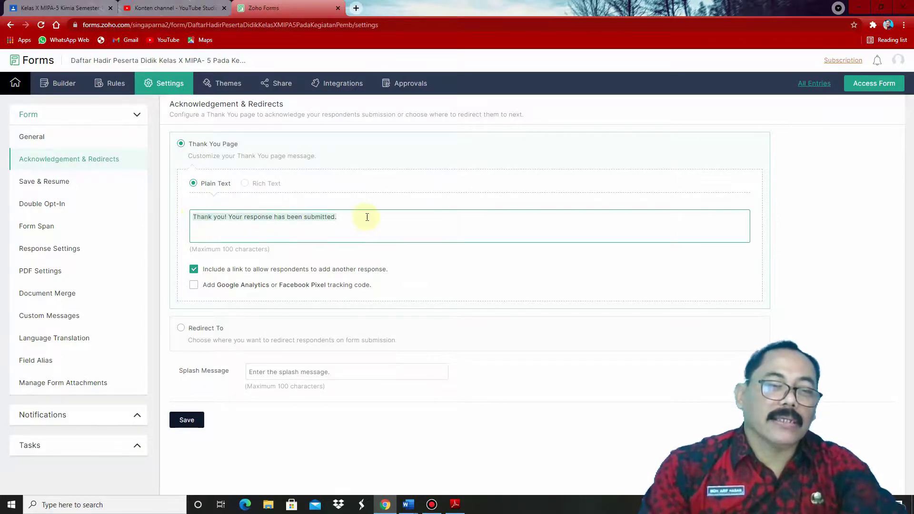
{"action": "type", "text": "T"}
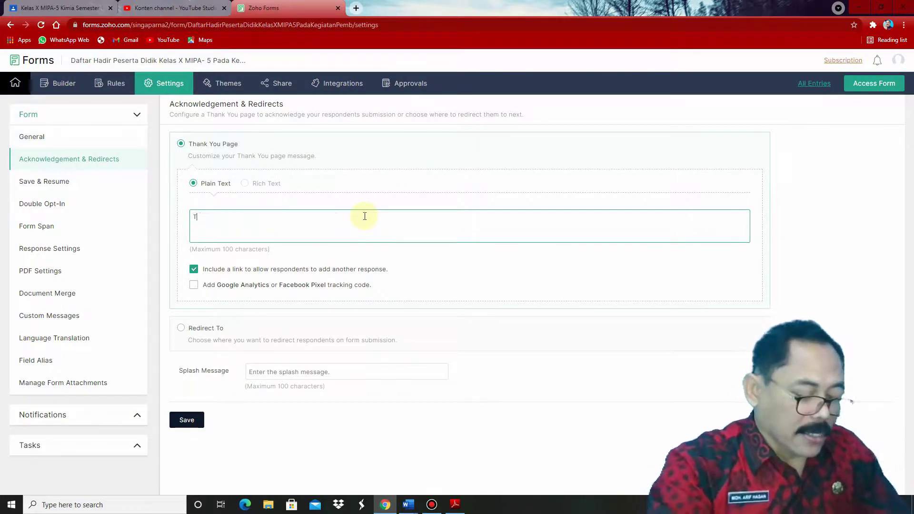
{"action": "type", "text": "erima kasih sudah mengisi"}
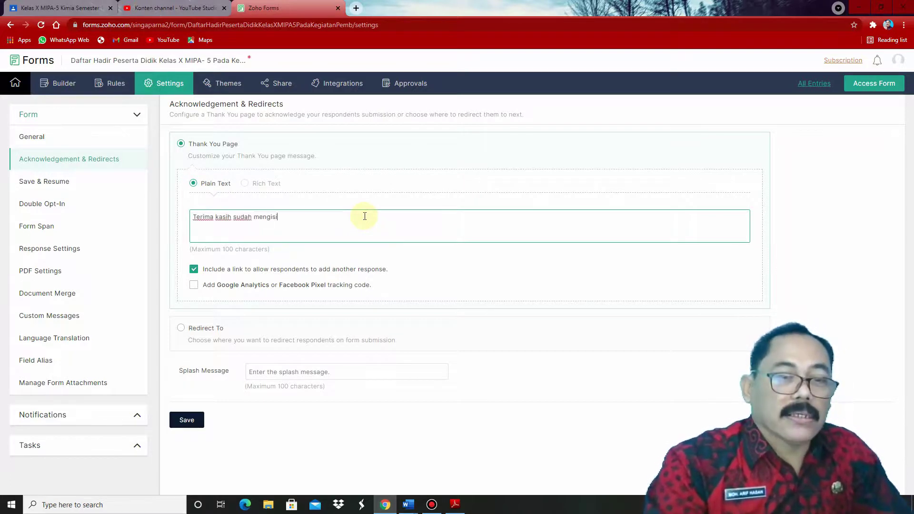
{"action": "type", "text": " absensi dan te"}
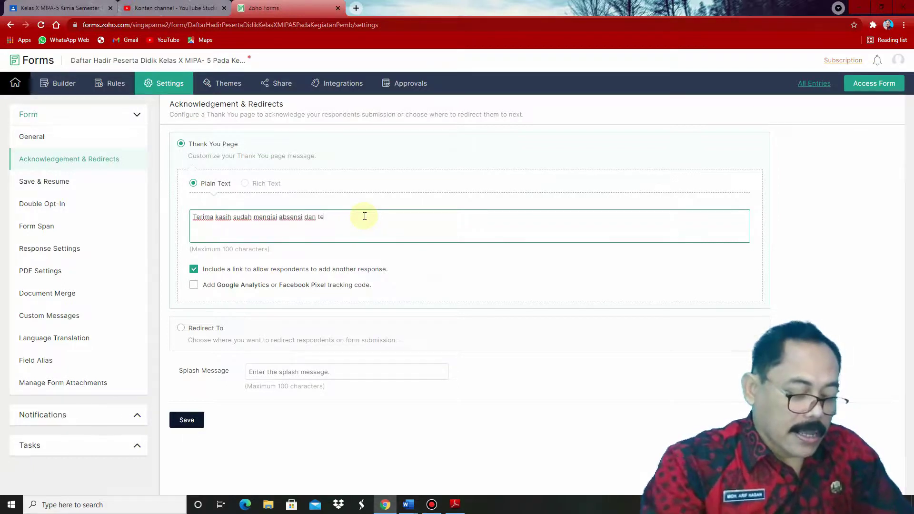
{"action": "type", "text": "lah mengirimkann"}
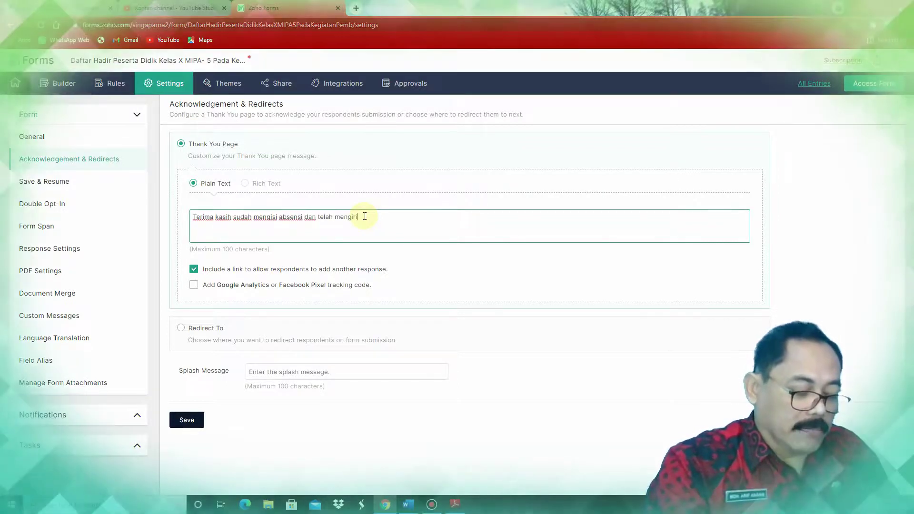
{"action": "type", "text": "ya"}
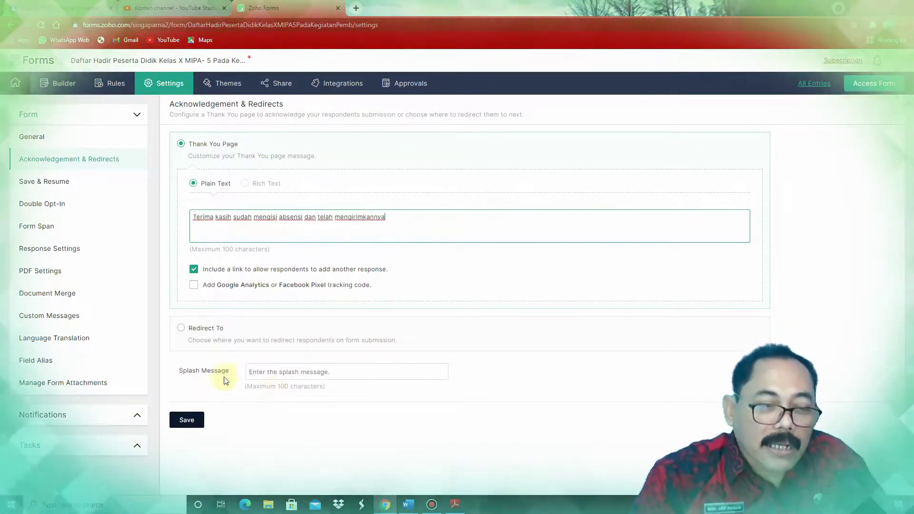
Set the splash message to "Haturnuhun" and save the acknowledgement settings.
{"action": "left_click", "coordinate": [262, 375]}
{"action": "type", "text": "Haturnuhun"}
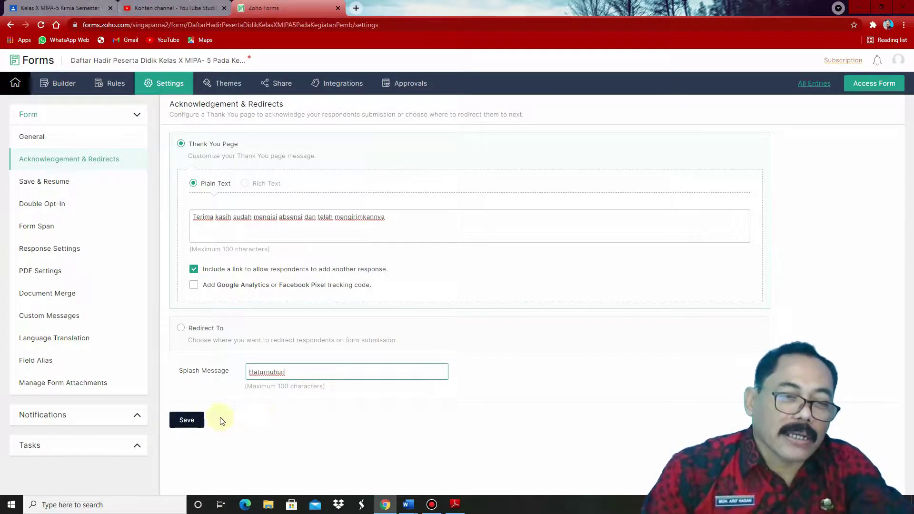
{"action": "left_click", "coordinate": [198, 419]}
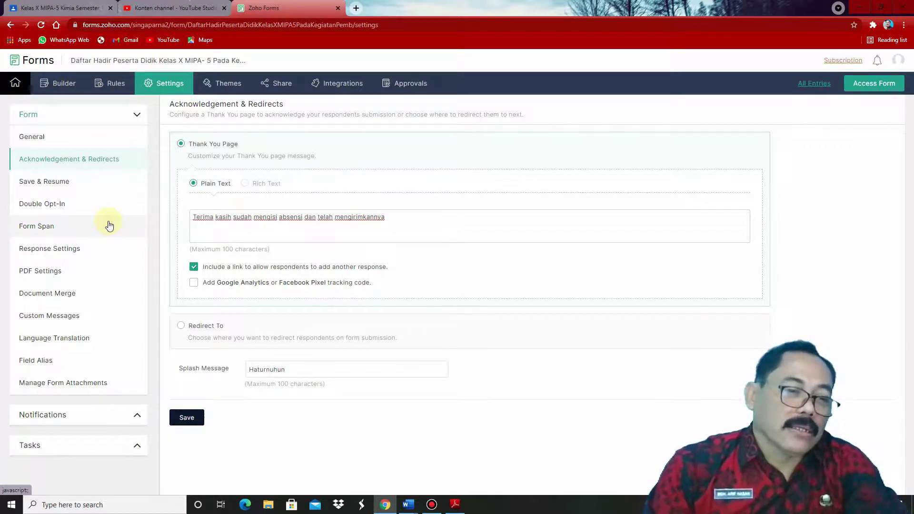
Restrict the form's availability by date and time in the Form Span settings, starting 28-Jul-2021 at 07:00 AM.
{"action": "left_click", "coordinate": [44, 228]}
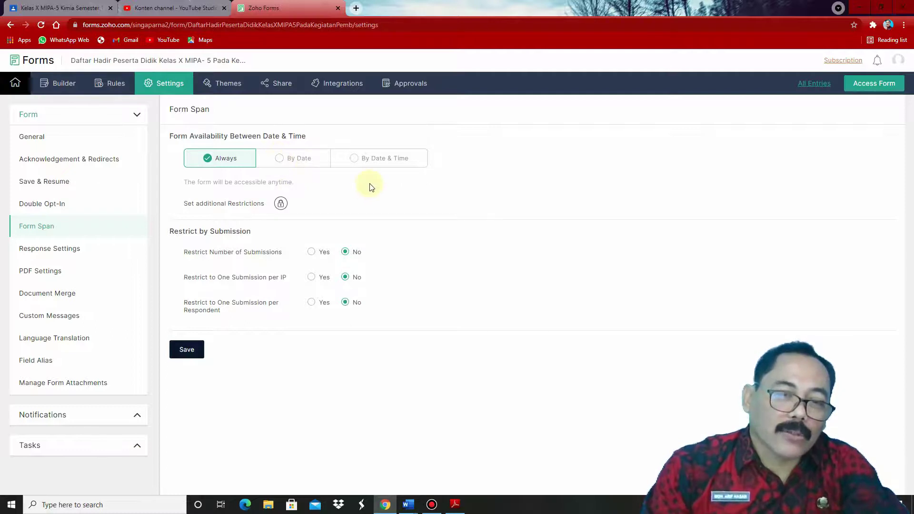
{"action": "left_click", "coordinate": [357, 163]}
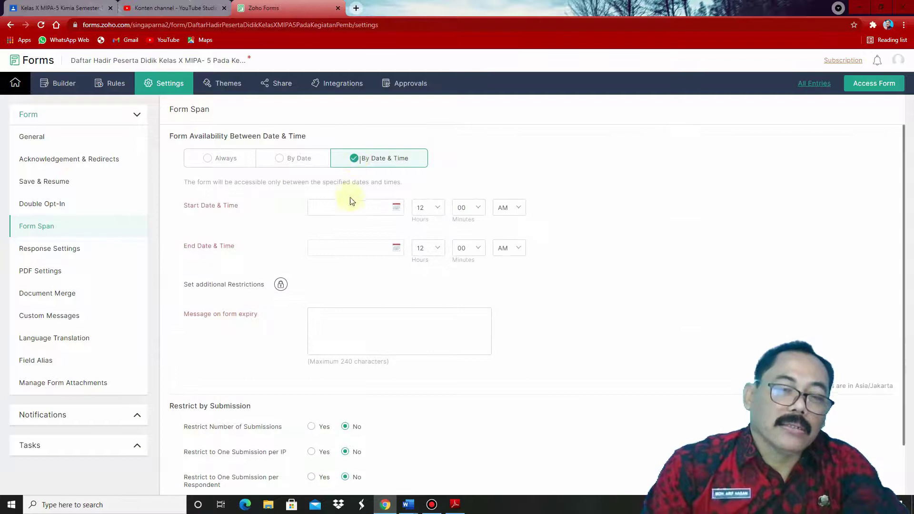
{"action": "left_click", "coordinate": [351, 210]}
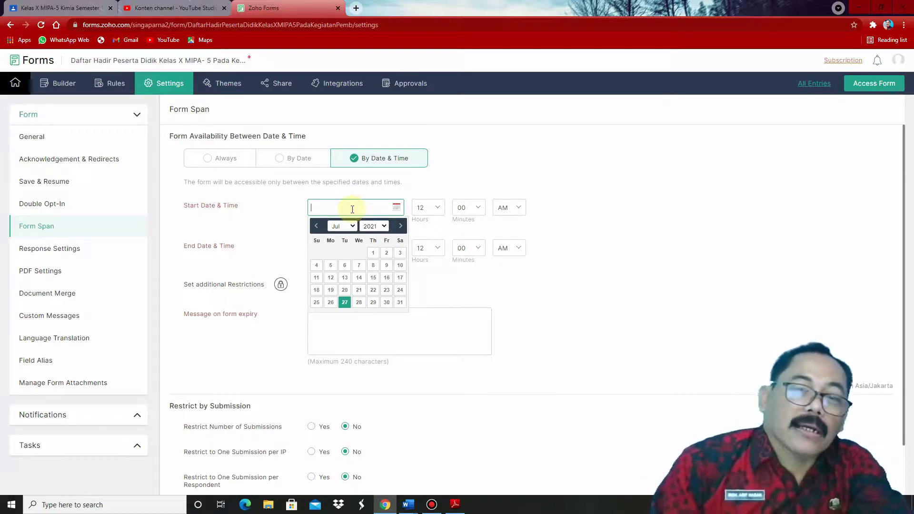
{"action": "left_click", "coordinate": [359, 303]}
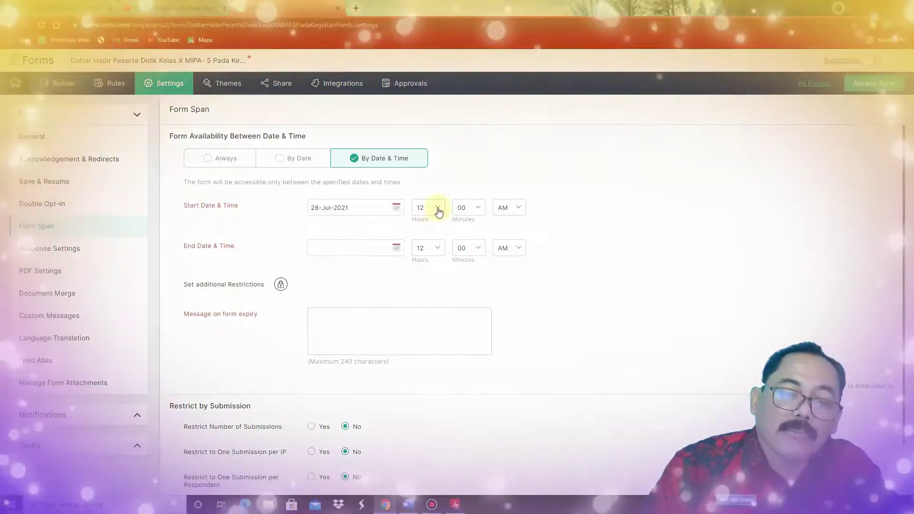
{"action": "left_click", "coordinate": [438, 210]}
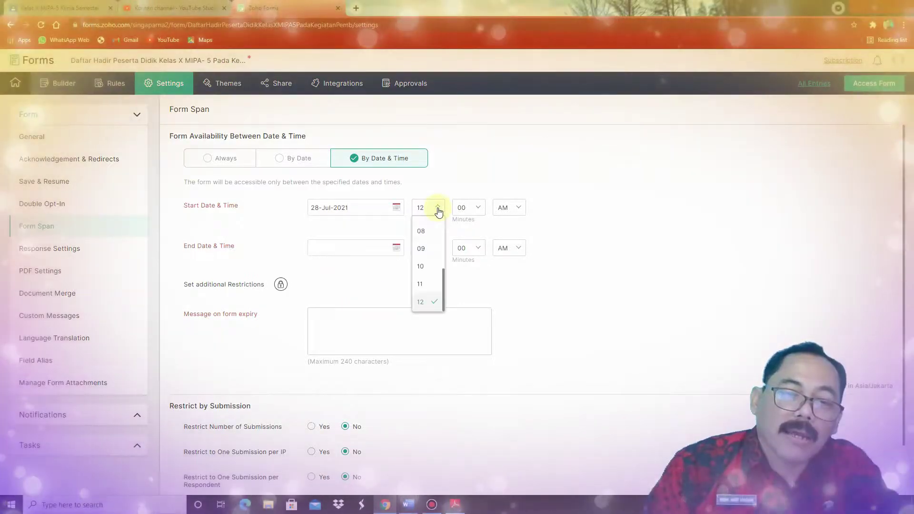
{"action": "scroll", "coordinate": [443, 257], "scroll_direction": "up", "scroll_amount": 2}
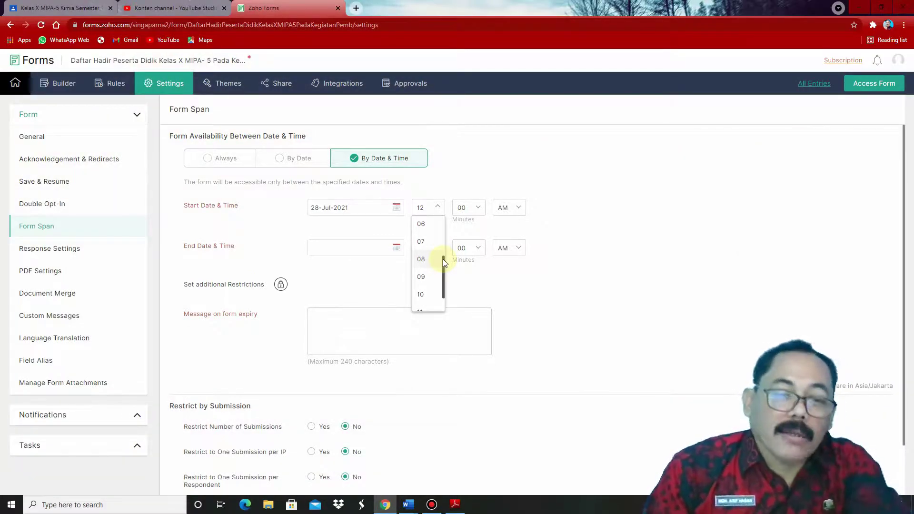
{"action": "left_click", "coordinate": [426, 243]}
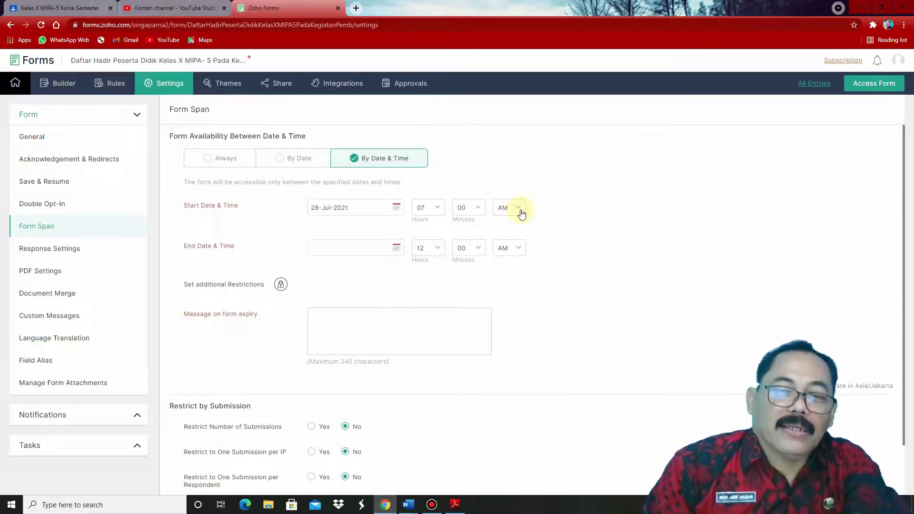
Set the form's availability to end on 29-Jul-2021 at 10:00 AM.
{"action": "left_click", "coordinate": [367, 246]}
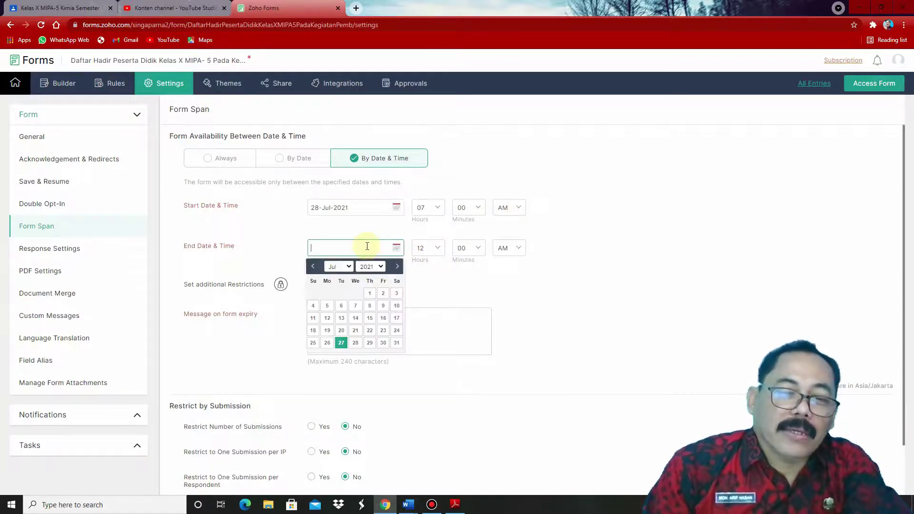
{"action": "left_click", "coordinate": [373, 344]}
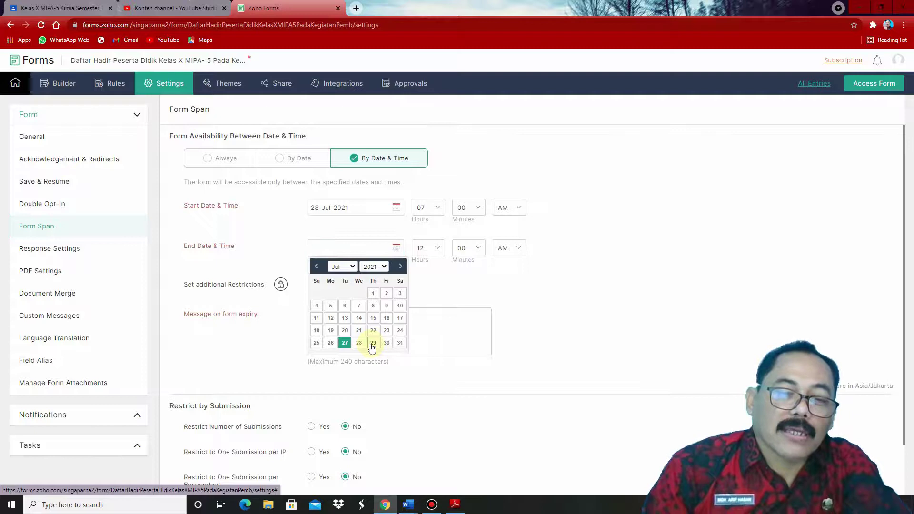
{"action": "left_click", "coordinate": [372, 343]}
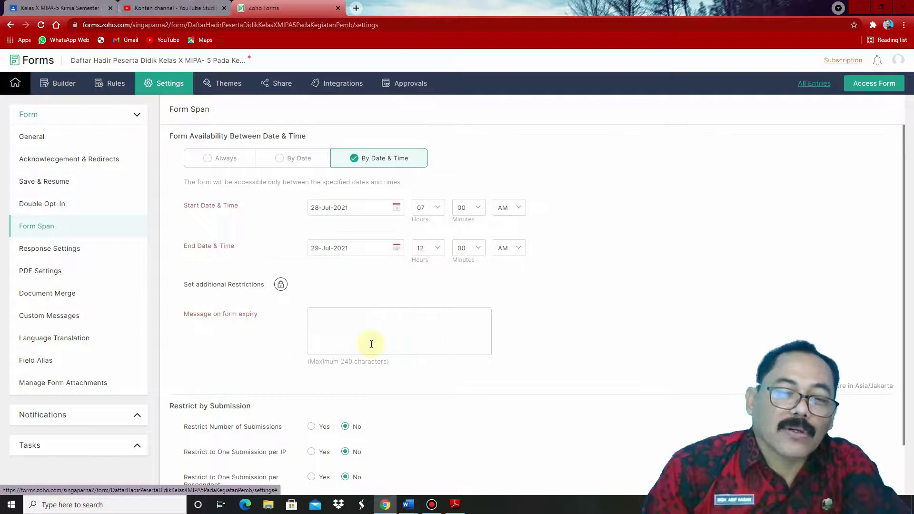
{"action": "left_click", "coordinate": [438, 250]}
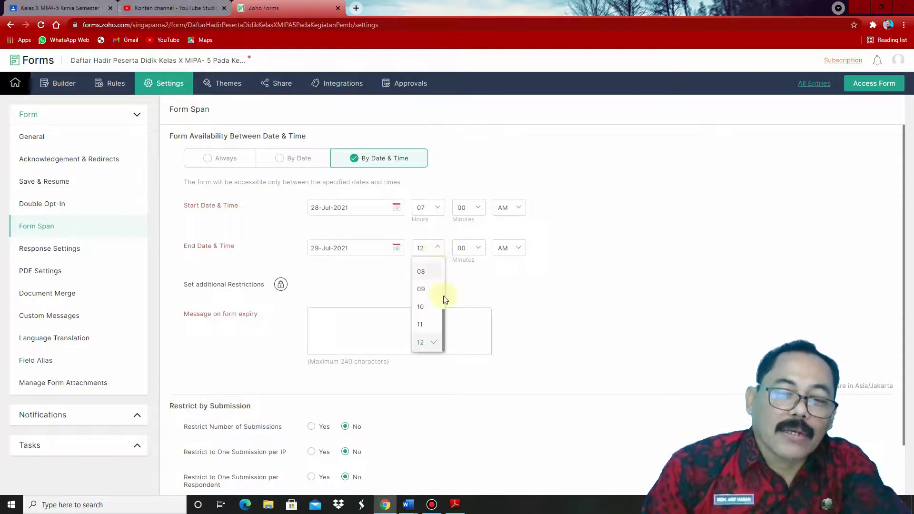
{"action": "left_click", "coordinate": [421, 307]}
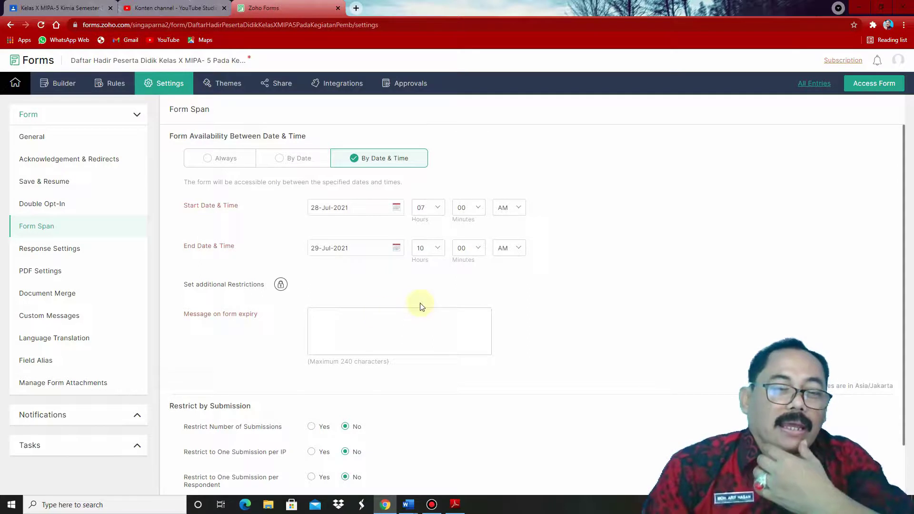
Enter the form expiry message "Mengisi absensi tanggal 28 Juli 2021 mulai pukul 07.00 WIB" and save the Form Span settings.
{"action": "left_click", "coordinate": [350, 322]}
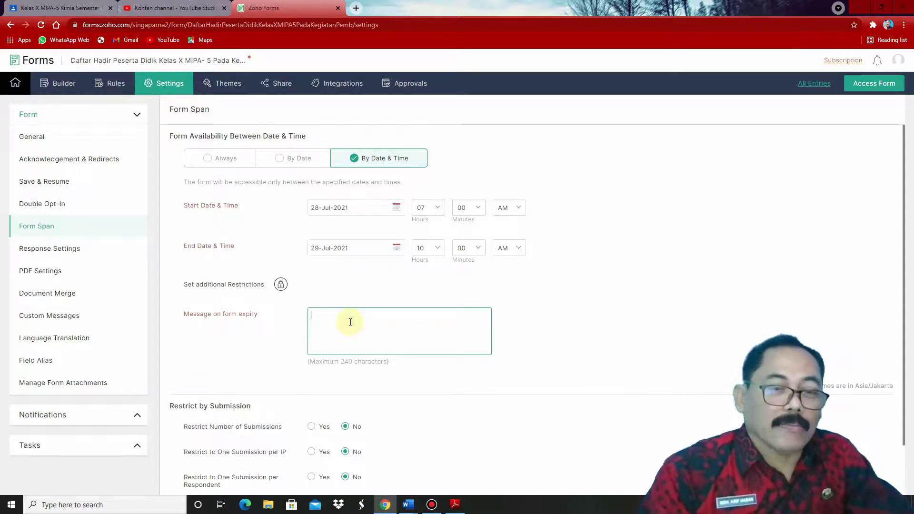
{"action": "type", "text": "Mengisi a"}
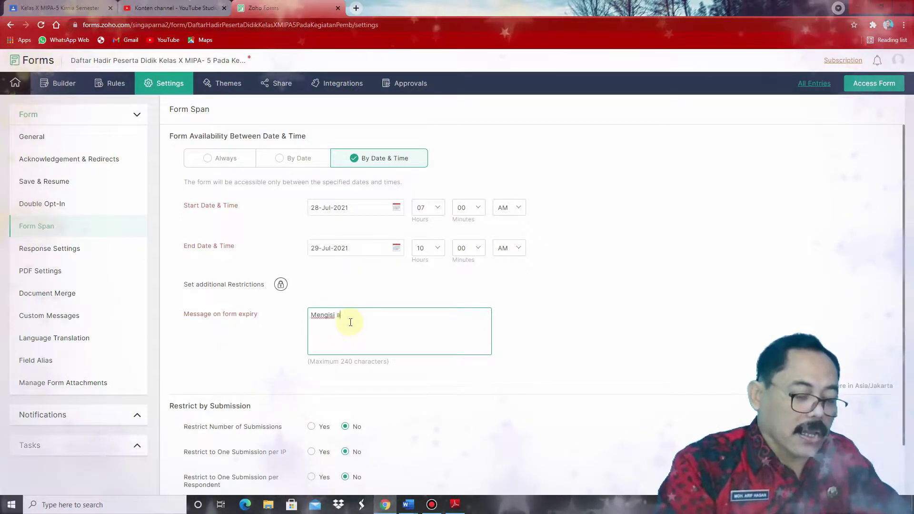
{"action": "type", "text": "bsensi "}
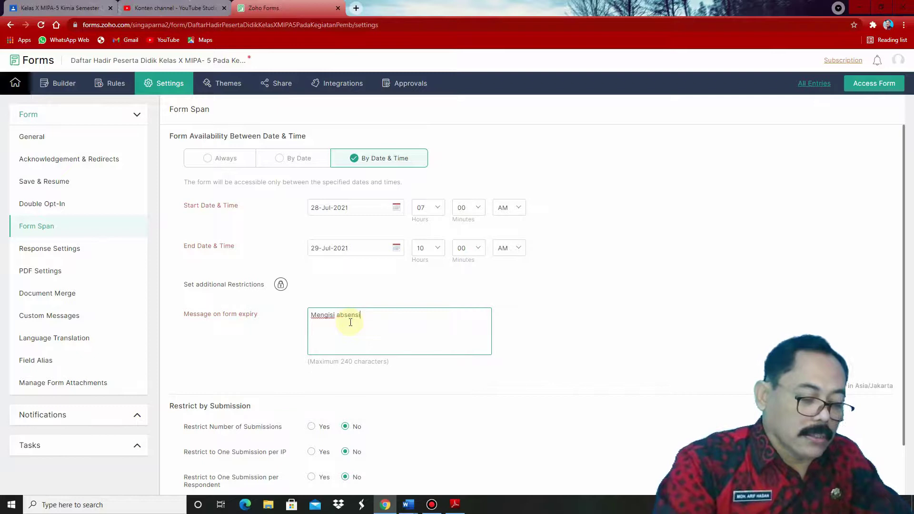
{"action": "type", "text": "tanggal 28 Juli 2021 mulai p"}
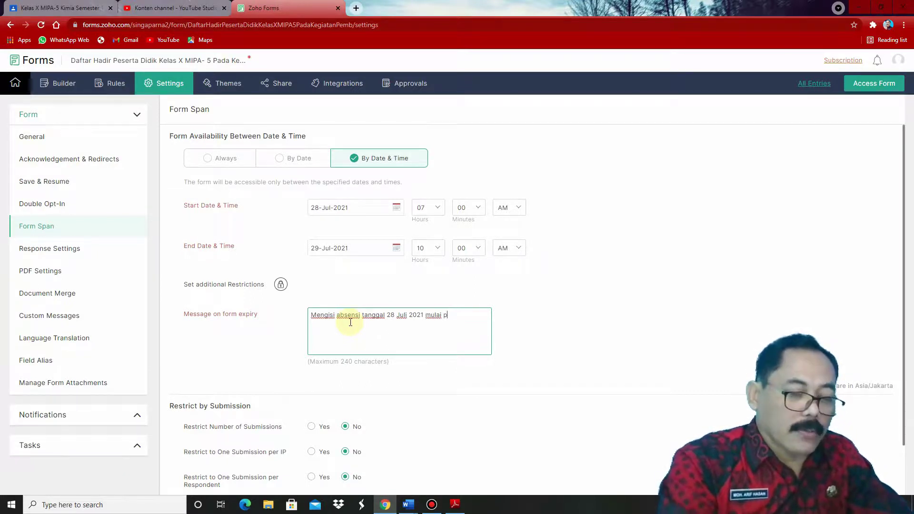
{"action": "type", "text": "ukul 0"}
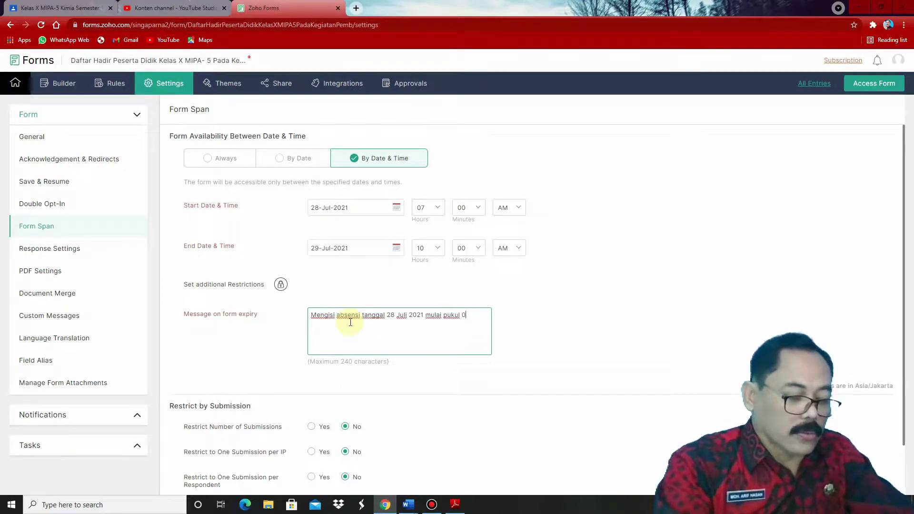
{"action": "type", "text": "7.00 WIB"}
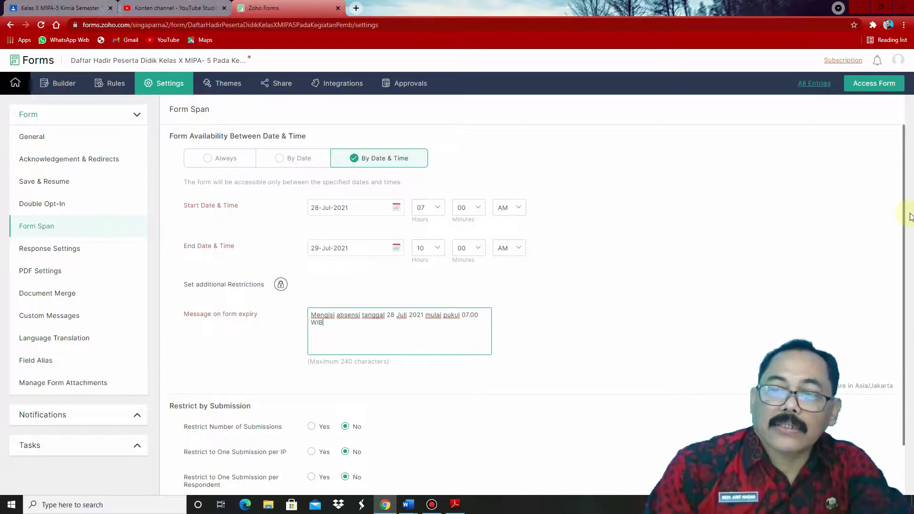
{"action": "left_click_drag", "start_coordinate": [906, 216], "coordinate": [907, 291]}
{"action": "left_click", "coordinate": [197, 467]}
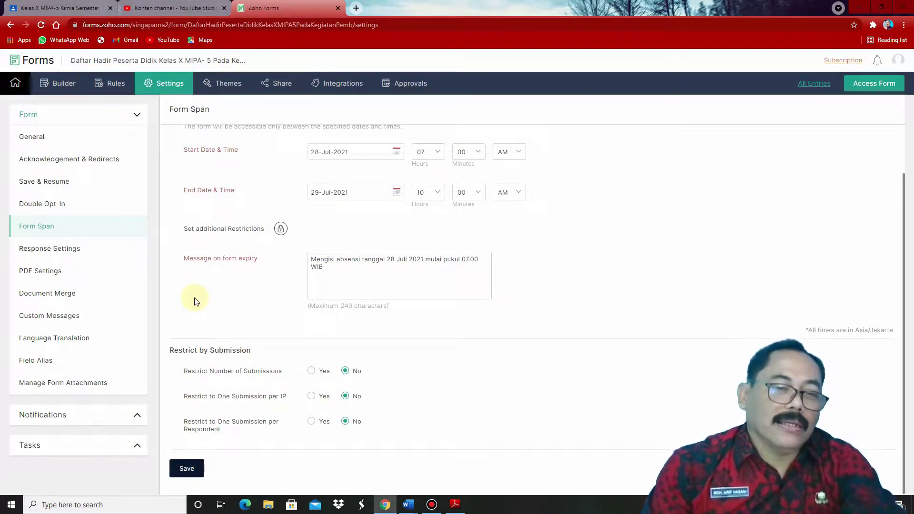
{"action": "left_click", "coordinate": [193, 470]}
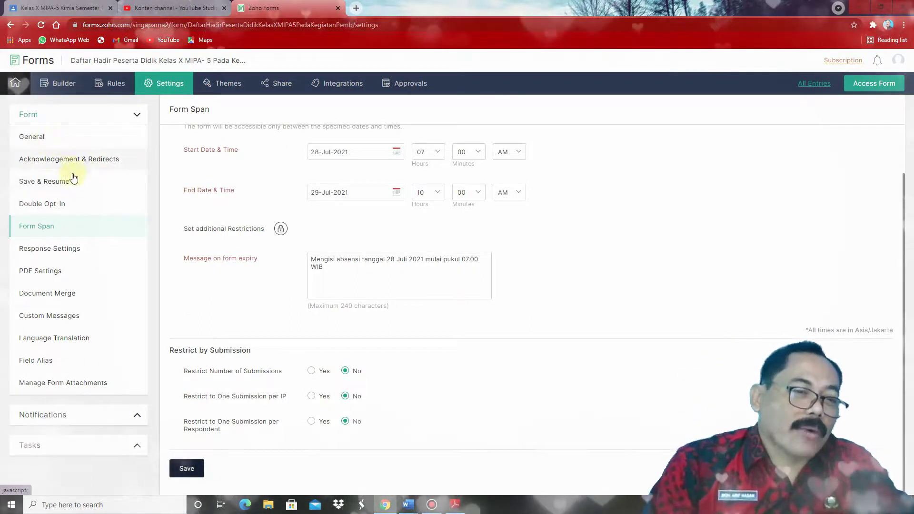
Change the submit button label to "Kirim" in the general form settings and save.
{"action": "left_click", "coordinate": [37, 136]}
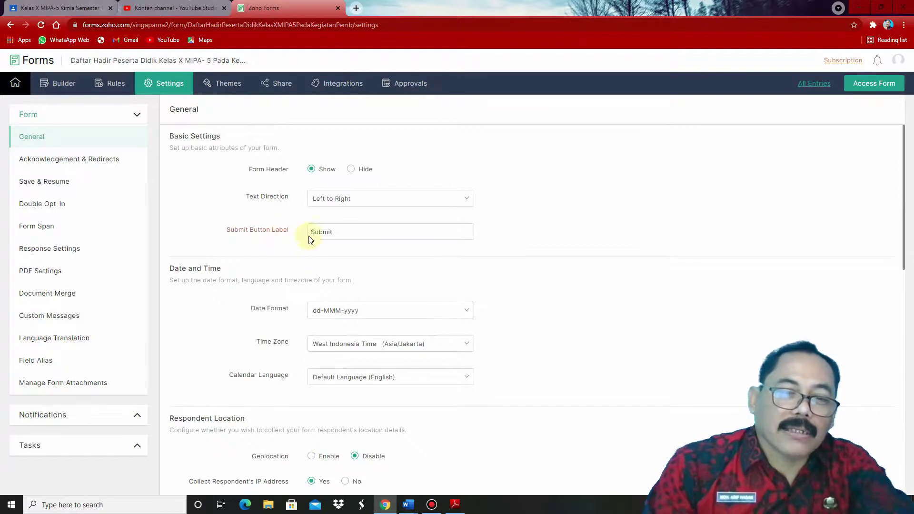
{"action": "left_click", "coordinate": [338, 233]}
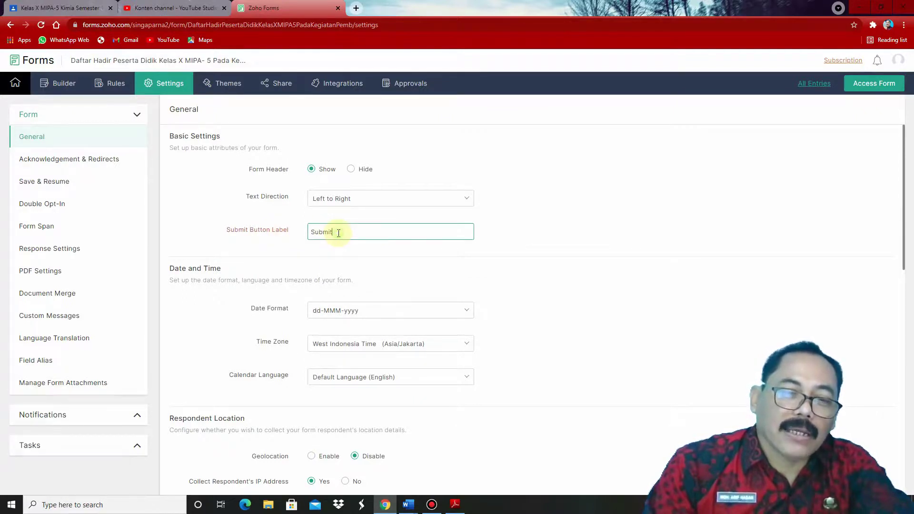
{"action": "key", "text": "BackSpace"}
{"action": "key", "text": "BackSpace"}
{"action": "key", "text": "BackSpace"}
{"action": "key", "text": "BackSpace"}
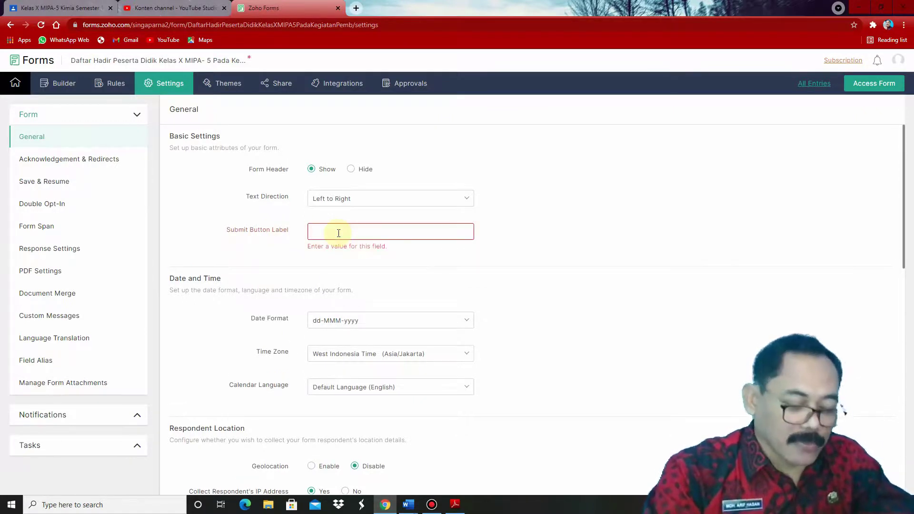
{"action": "type", "text": "Kid"}
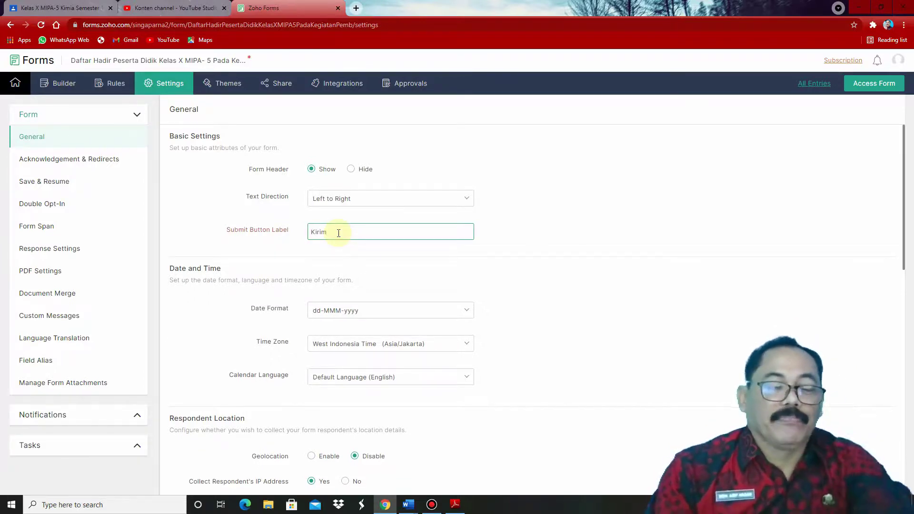
{"action": "left_click_drag", "start_coordinate": [903, 243], "coordinate": [910, 471]}
{"action": "left_click", "coordinate": [196, 468]}
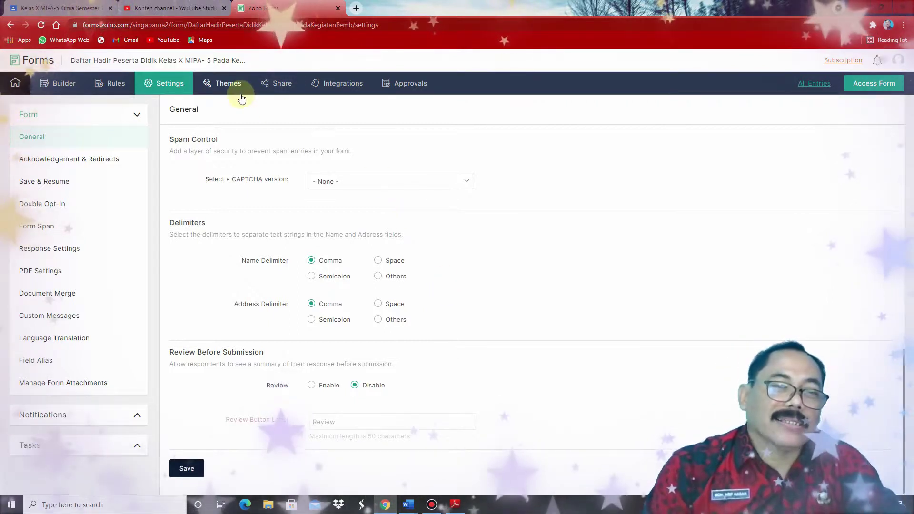
Open the live attendance form to check how it appears outside its availability period, then return to the form settings.
{"action": "mouse_move", "coordinate": [17, 86]}
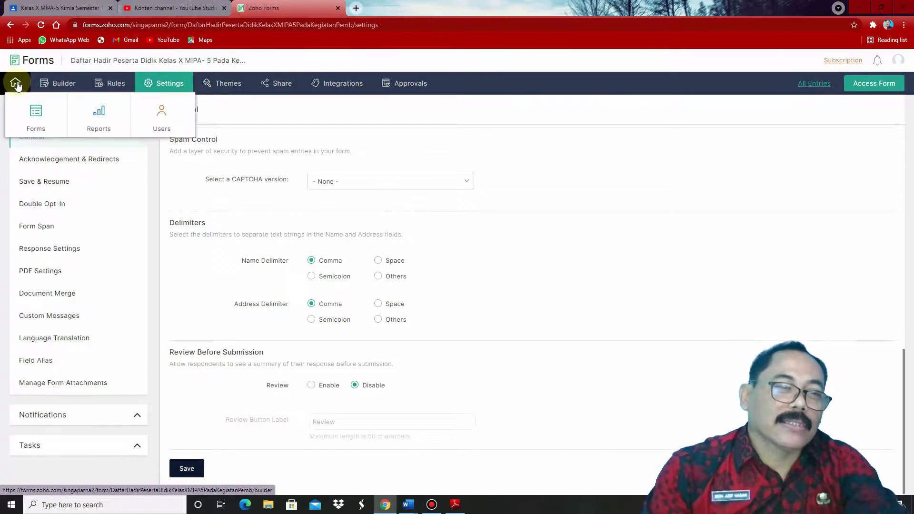
{"action": "left_click", "coordinate": [879, 84]}
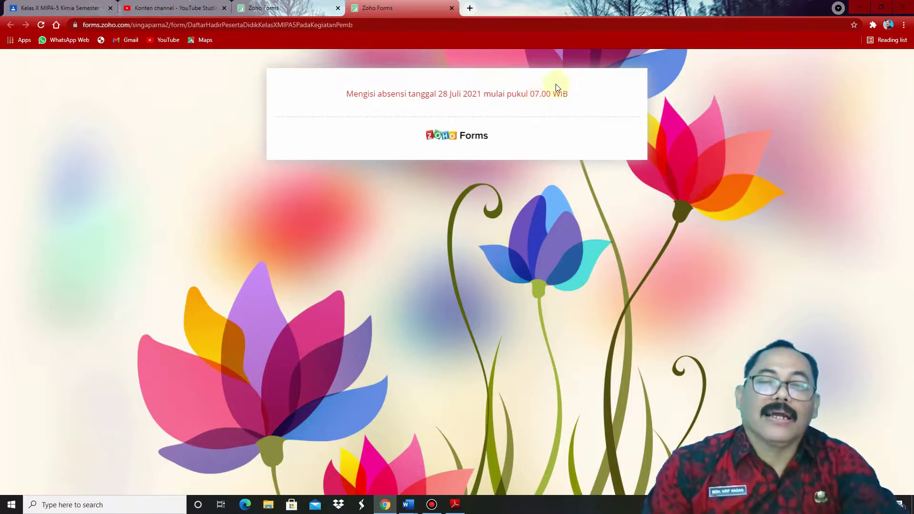
{"action": "left_click", "coordinate": [311, 10]}
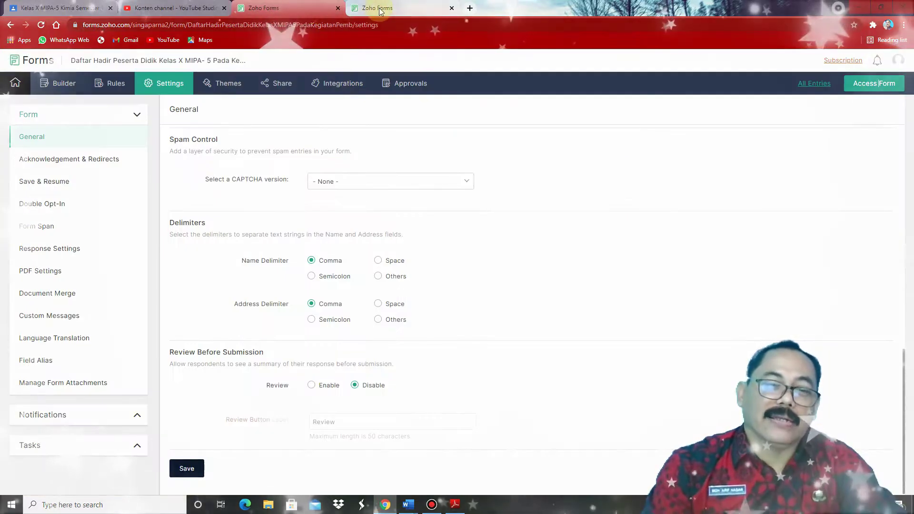
Return to the list of own forms and open the sharing options of the class X MIPA-5 attendance form.
{"action": "mouse_move", "coordinate": [15, 83]}
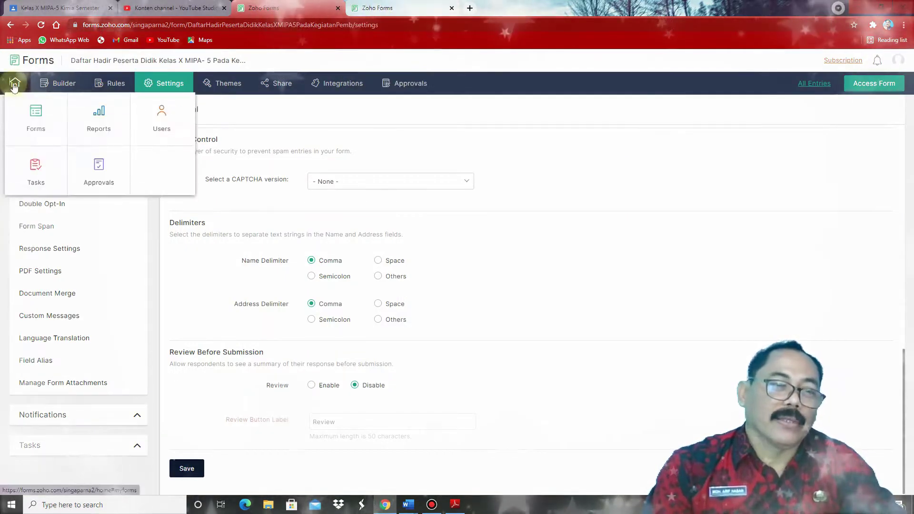
{"action": "left_click", "coordinate": [47, 123]}
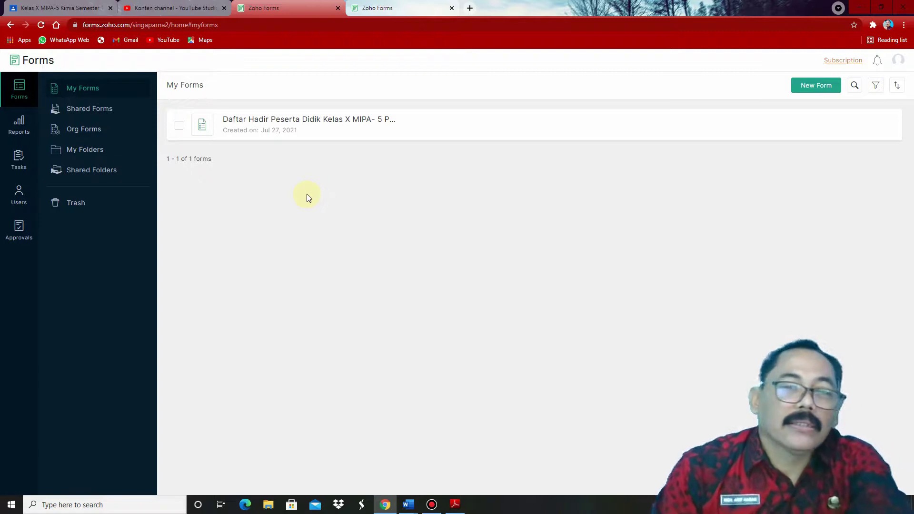
{"action": "mouse_move", "coordinate": [309, 128]}
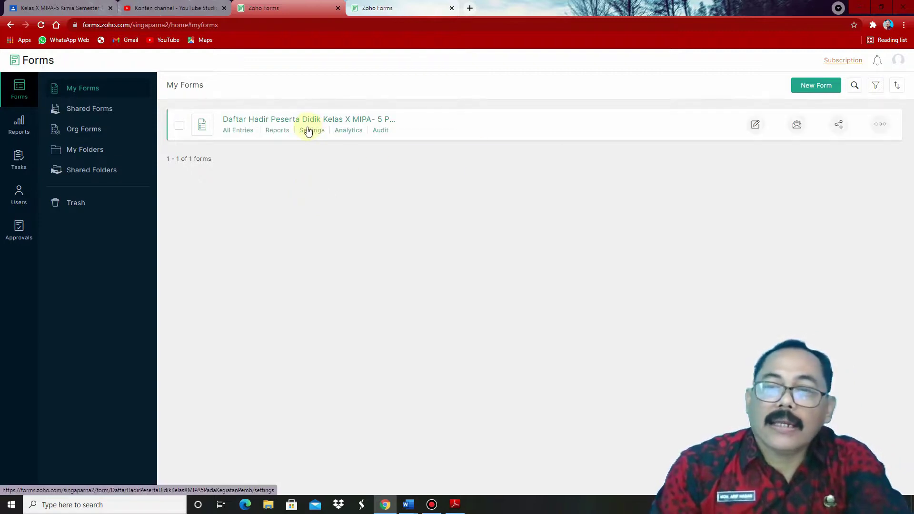
{"action": "left_click", "coordinate": [840, 125]}
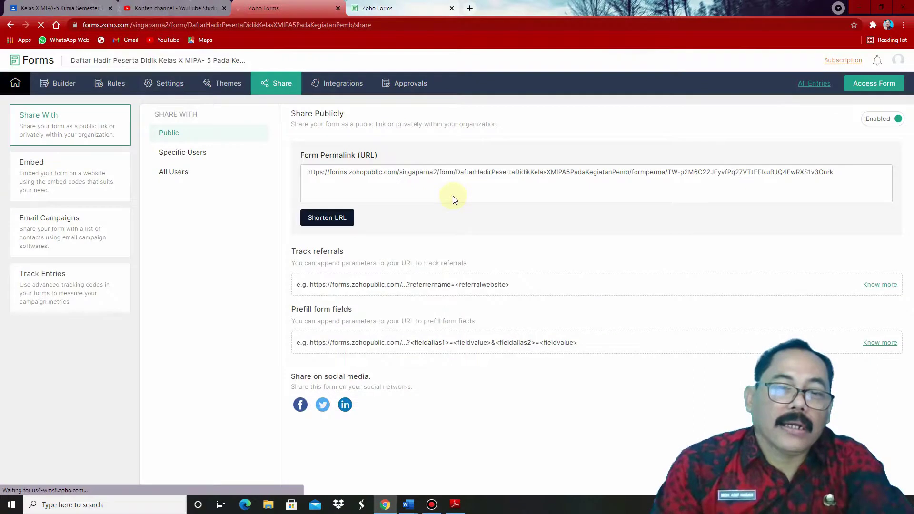
Try to shorten the attendance form's public permalink, and dismiss the upgrade offer.
{"action": "left_click", "coordinate": [307, 173]}
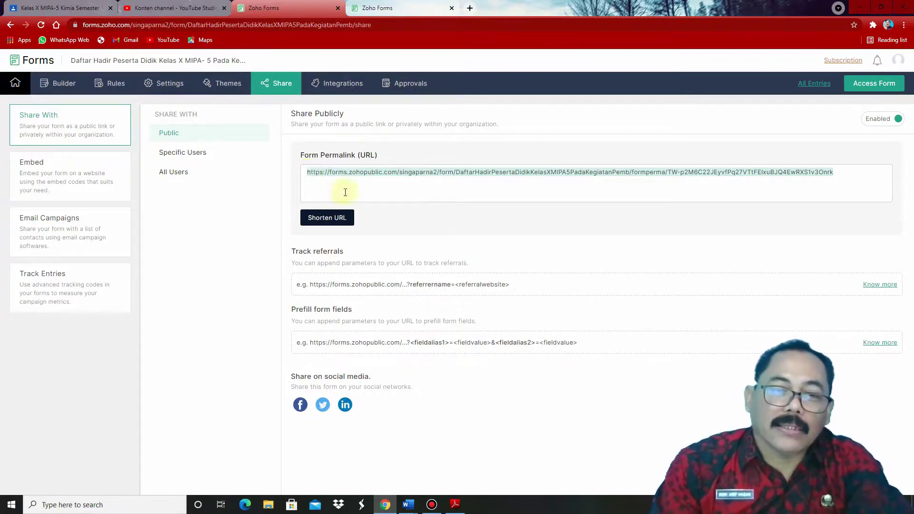
{"action": "left_click", "coordinate": [343, 219]}
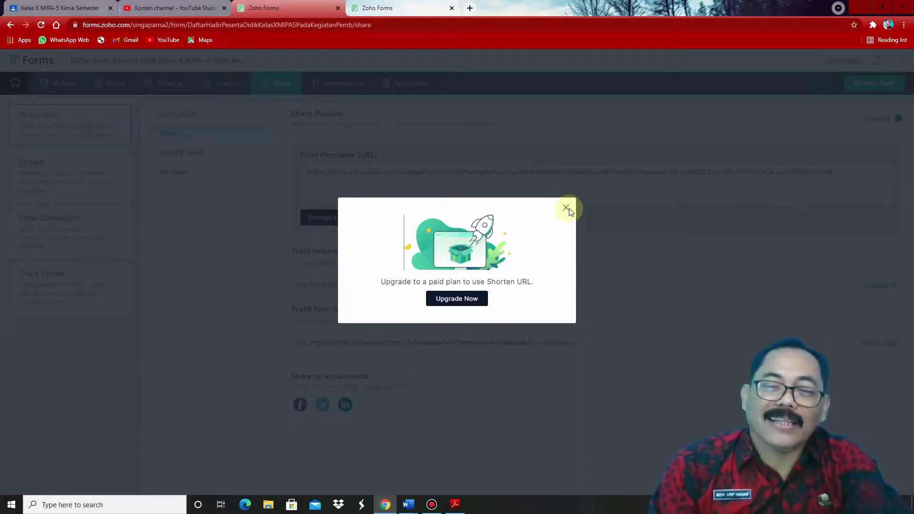
{"action": "left_click", "coordinate": [566, 208]}
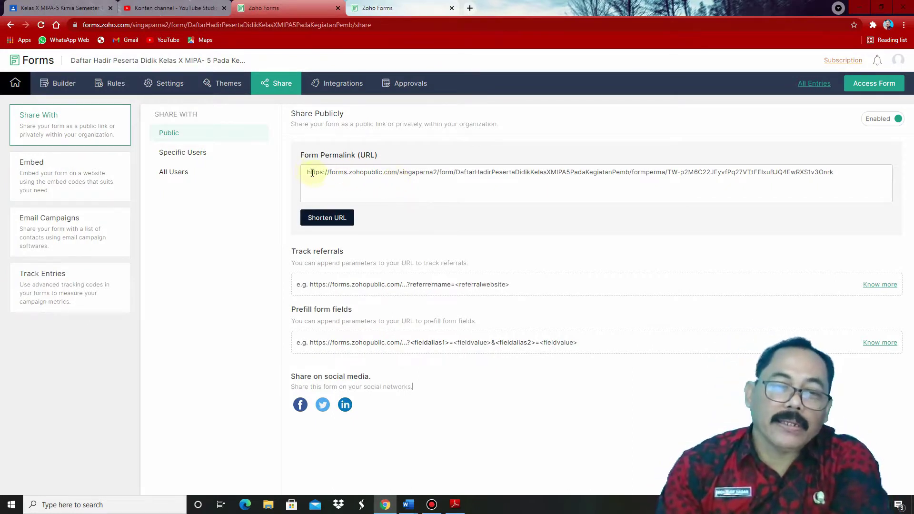
Copy the attendance form's full public permalink.
{"action": "left_click_drag", "start_coordinate": [307, 172], "coordinate": [791, 173]}
{"action": "left_click", "coordinate": [842, 173]}
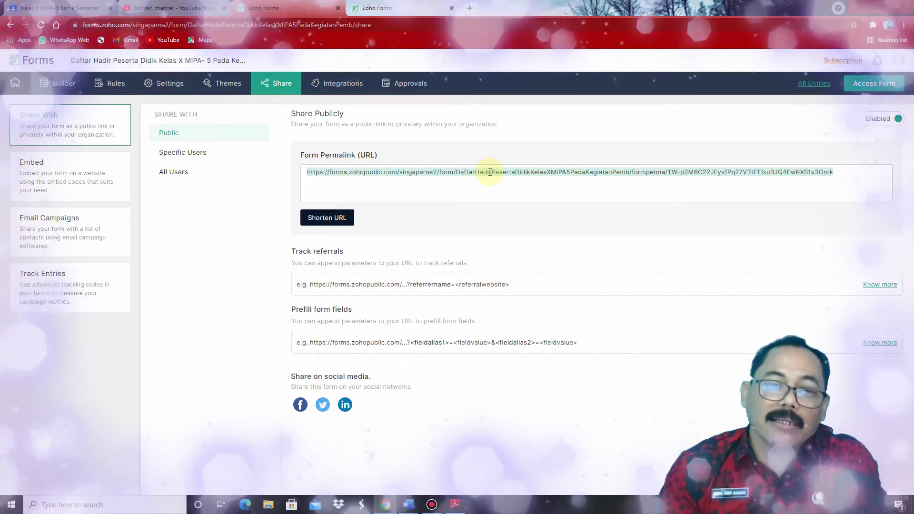
{"action": "right_click", "coordinate": [490, 172]}
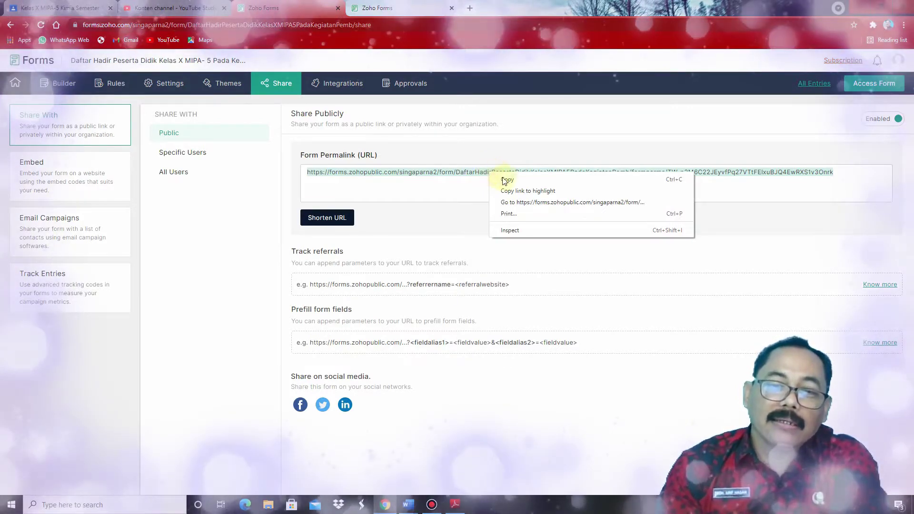
{"action": "left_click", "coordinate": [506, 180]}
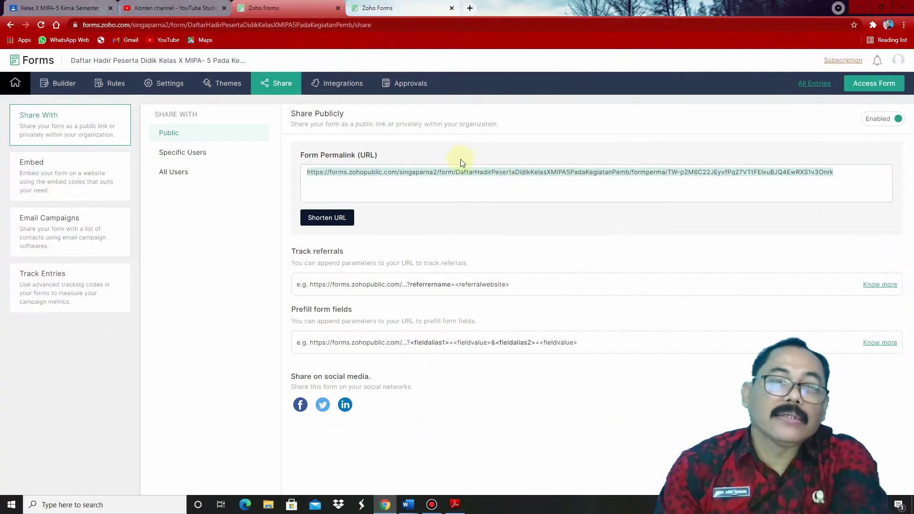
Switch to Google Classroom and start an announcement in Kelas X MIPA-5, also addressing the Semester 1 classes X MIPA-8, X MIPA-7 and X MIPA-6.
{"action": "left_click", "coordinate": [88, 10]}
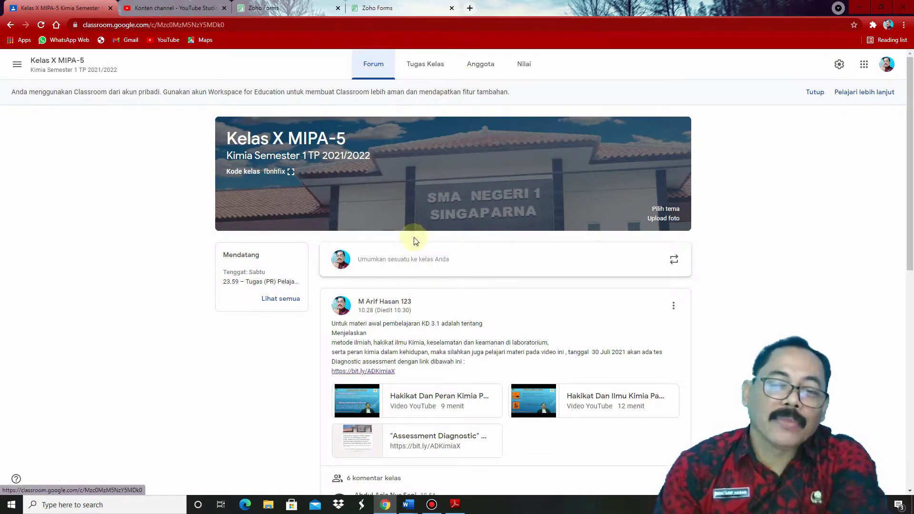
{"action": "left_click", "coordinate": [408, 262]}
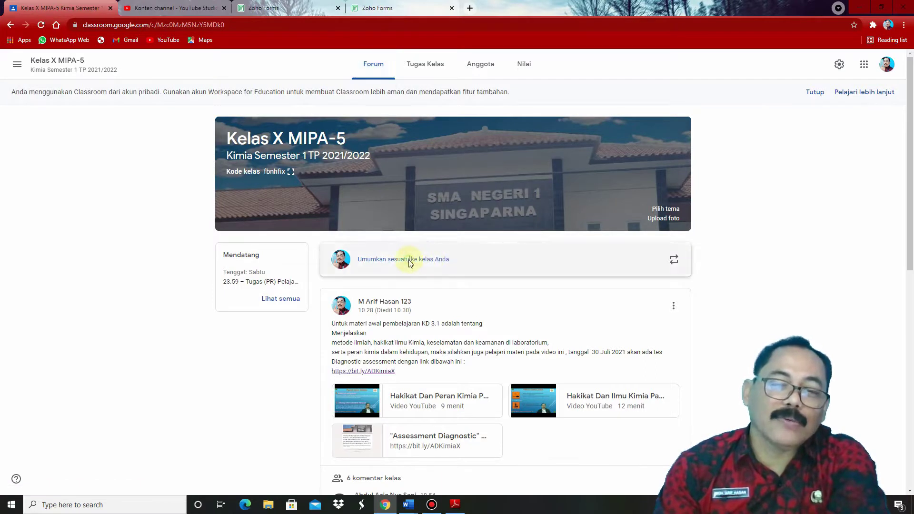
{"action": "left_click", "coordinate": [393, 281]}
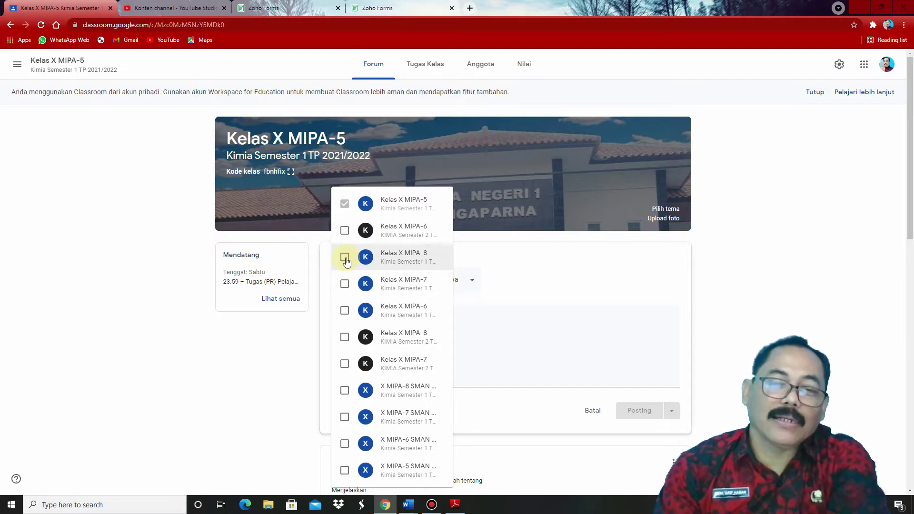
{"action": "left_click", "coordinate": [344, 284]}
{"action": "left_click", "coordinate": [344, 310]}
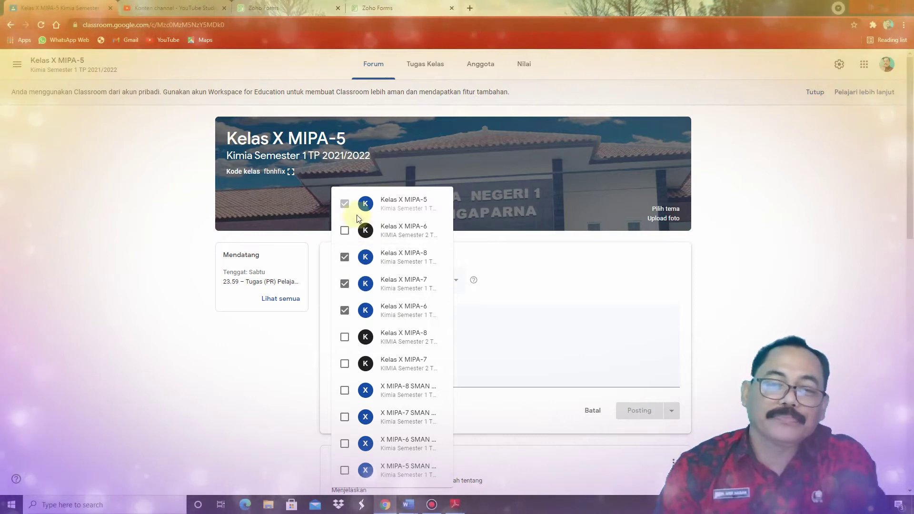
{"action": "left_click", "coordinate": [640, 341]}
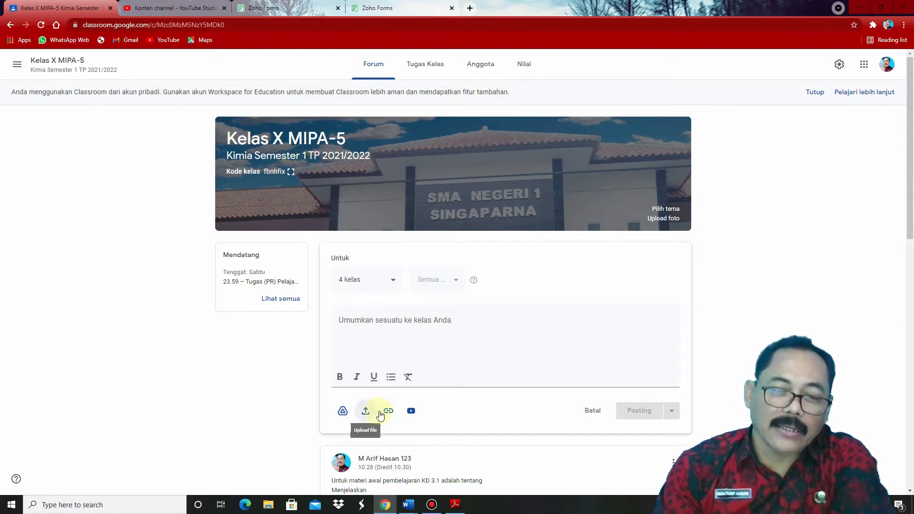
Attach the copied attendance form permalink to the announcement as a link.
{"action": "left_click", "coordinate": [389, 402]}
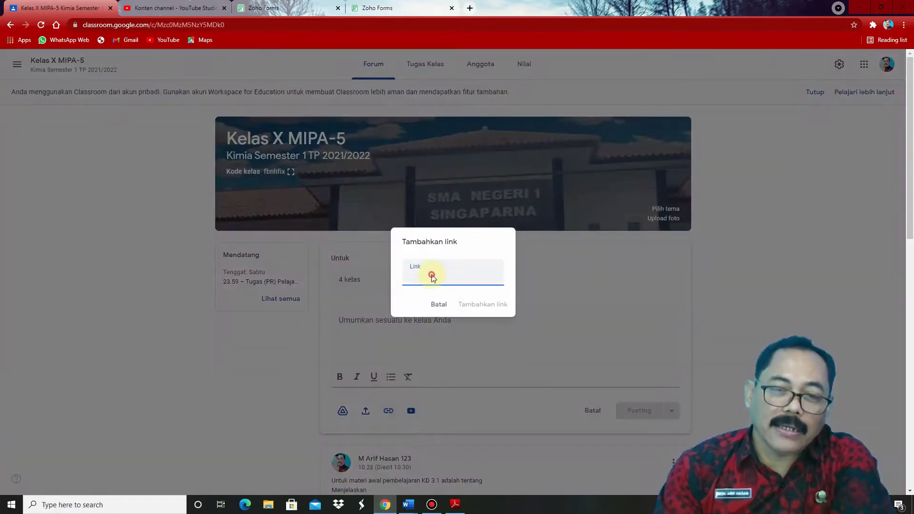
{"action": "right_click", "coordinate": [431, 274]}
{"action": "left_click", "coordinate": [454, 350]}
{"action": "left_click", "coordinate": [484, 303]}
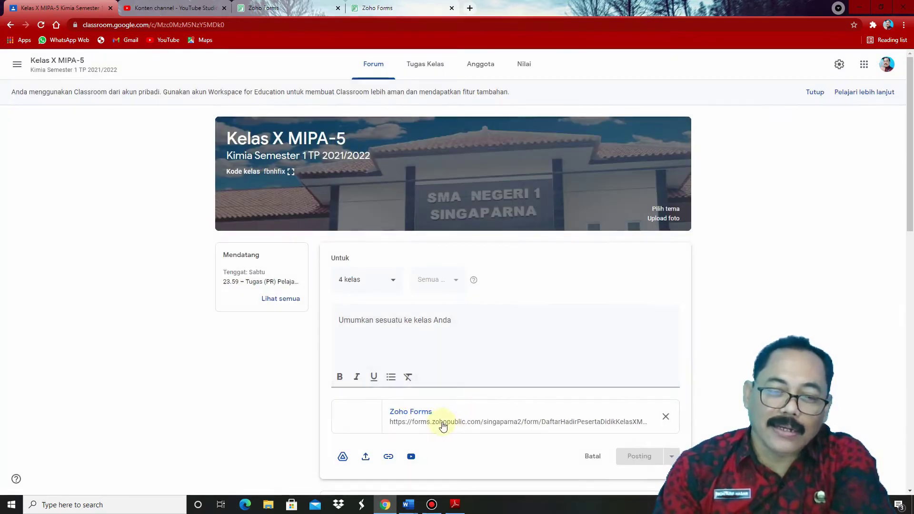
Enter the announcement text "Silahkan isi daftar hadir" above the attached form link, and minimize the browser window.
{"action": "scroll", "coordinate": [666, 321], "scroll_direction": "down", "scroll_amount": 2}
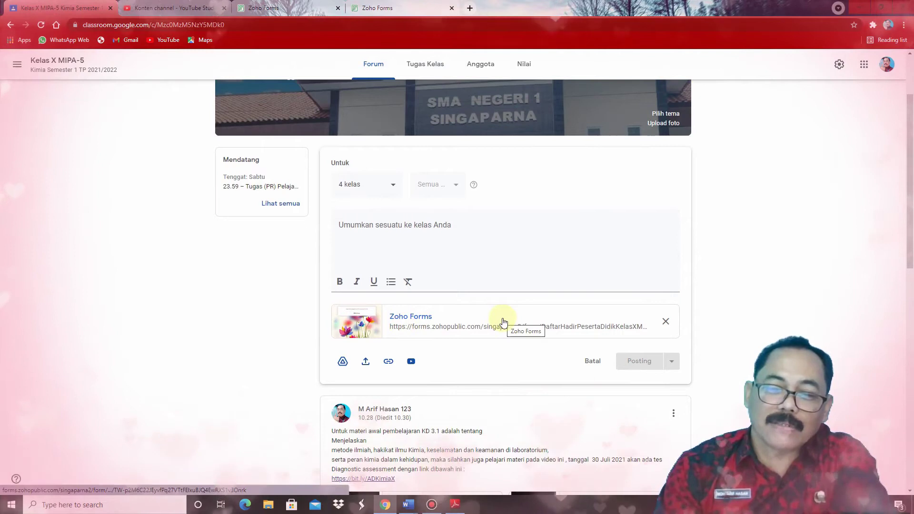
{"action": "left_click", "coordinate": [455, 231]}
{"action": "type", "text": "Silahkan isi daftar hadir"}
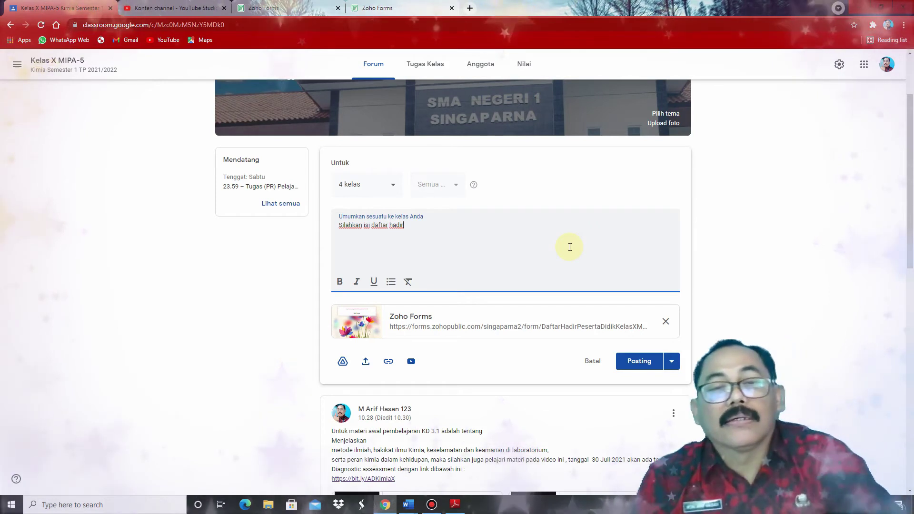
{"action": "left_click", "coordinate": [862, 13]}
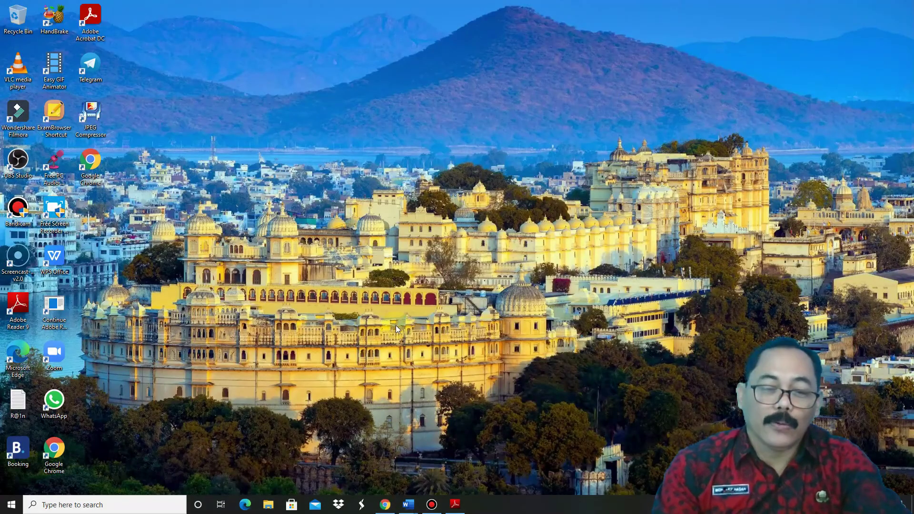